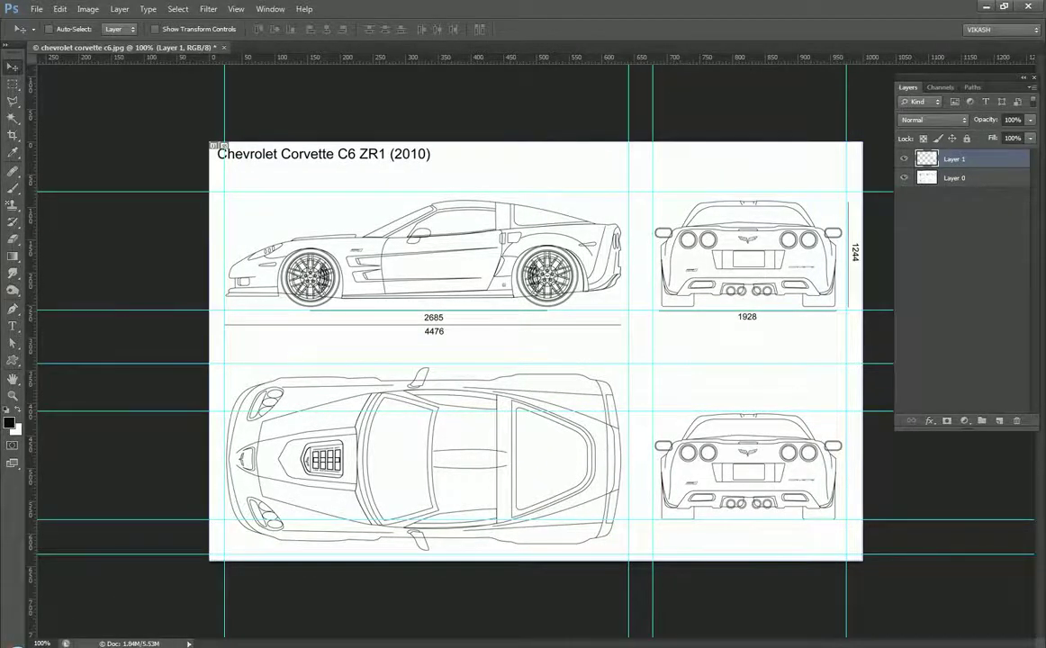
# Launch Sticky Notes from the Windows Start search using 'st'
pyautogui.press('super')
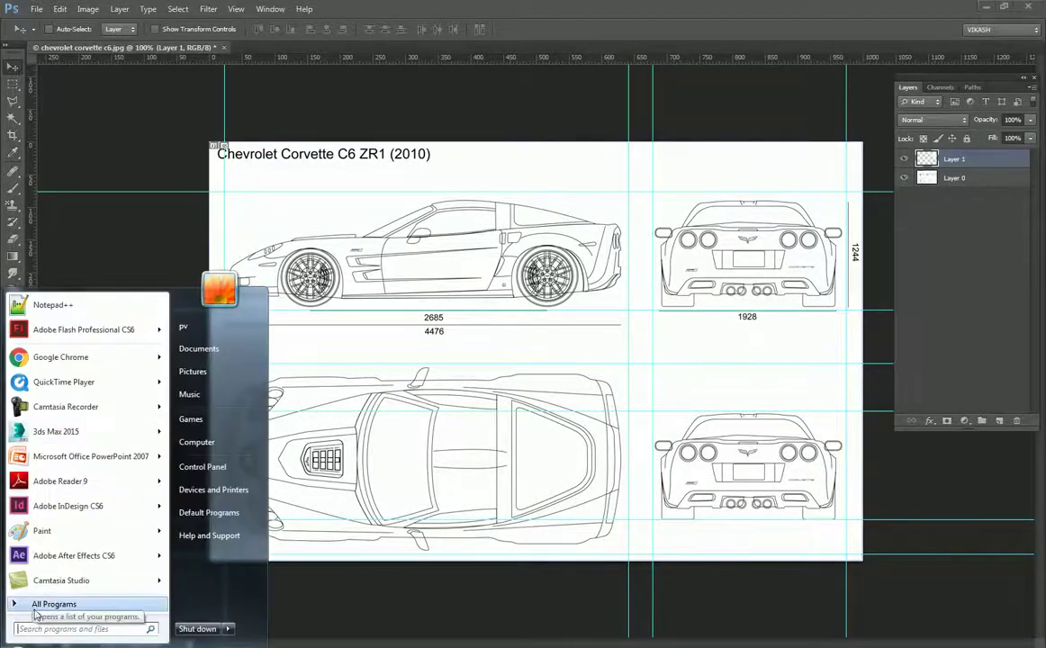
pyautogui.write('s')
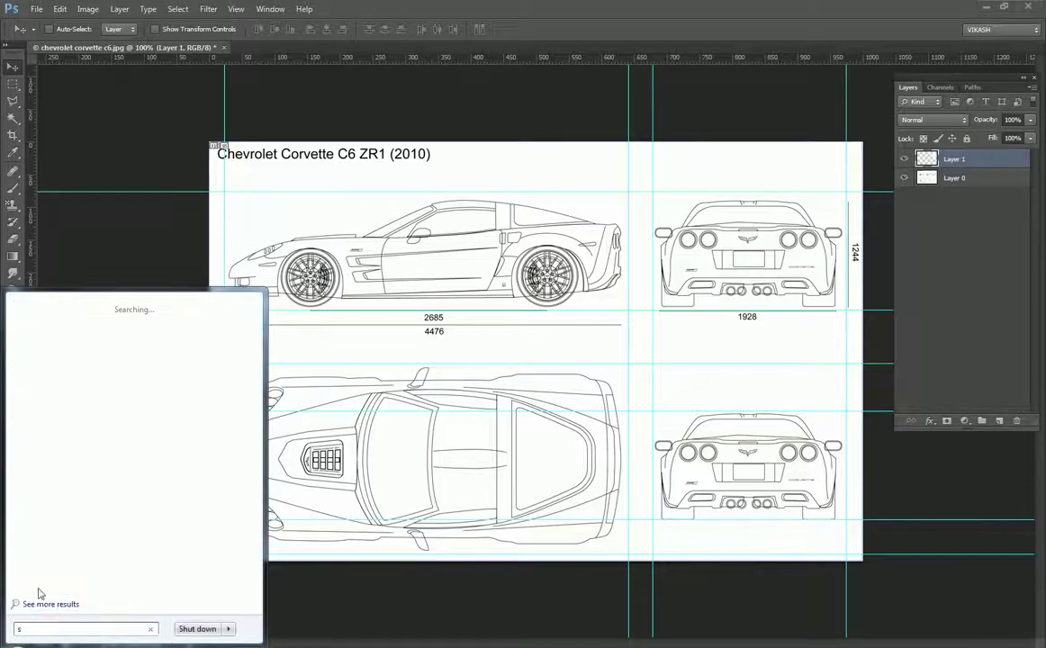
pyautogui.write('t')
pyautogui.click(81, 335)
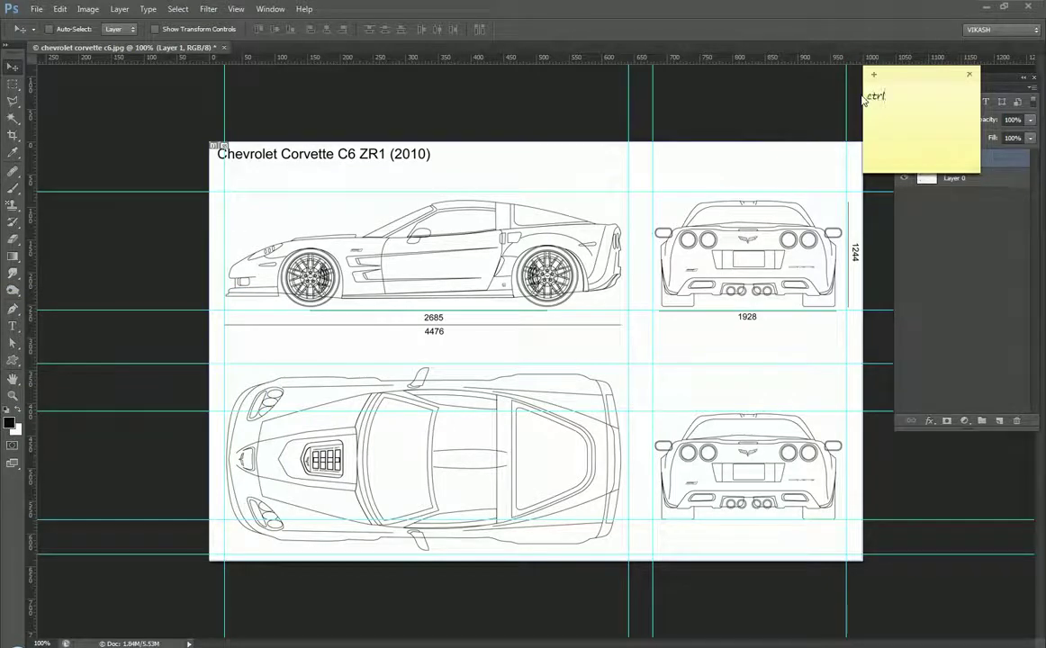
# Show Layer 1 again and marquee-select the rear-view car drawing
pyautogui.click(619, 130)
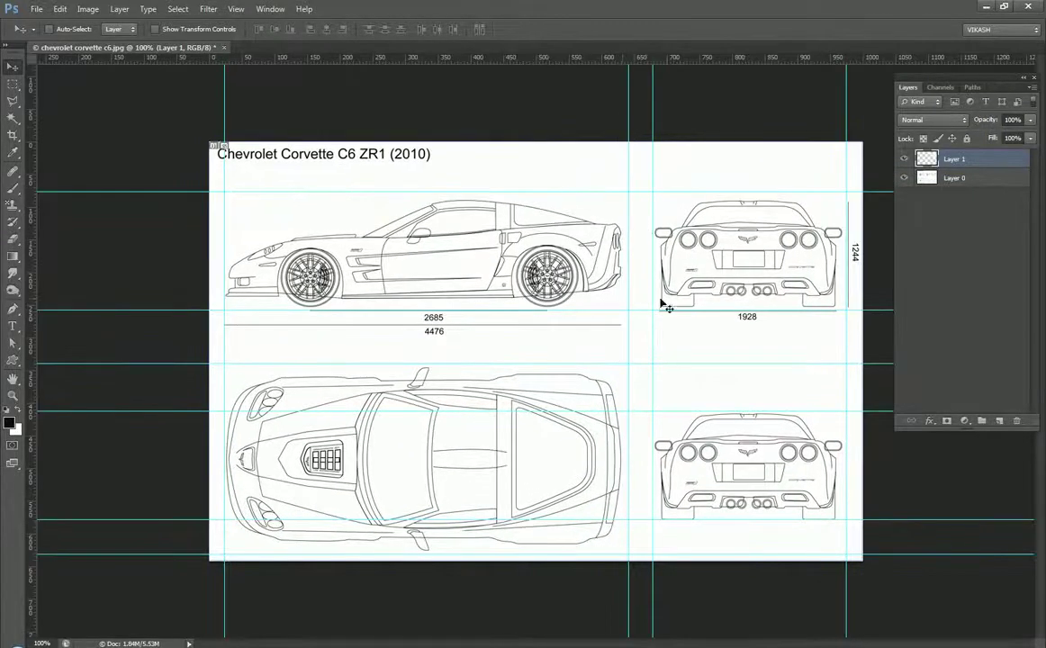
pyautogui.click(904, 160)
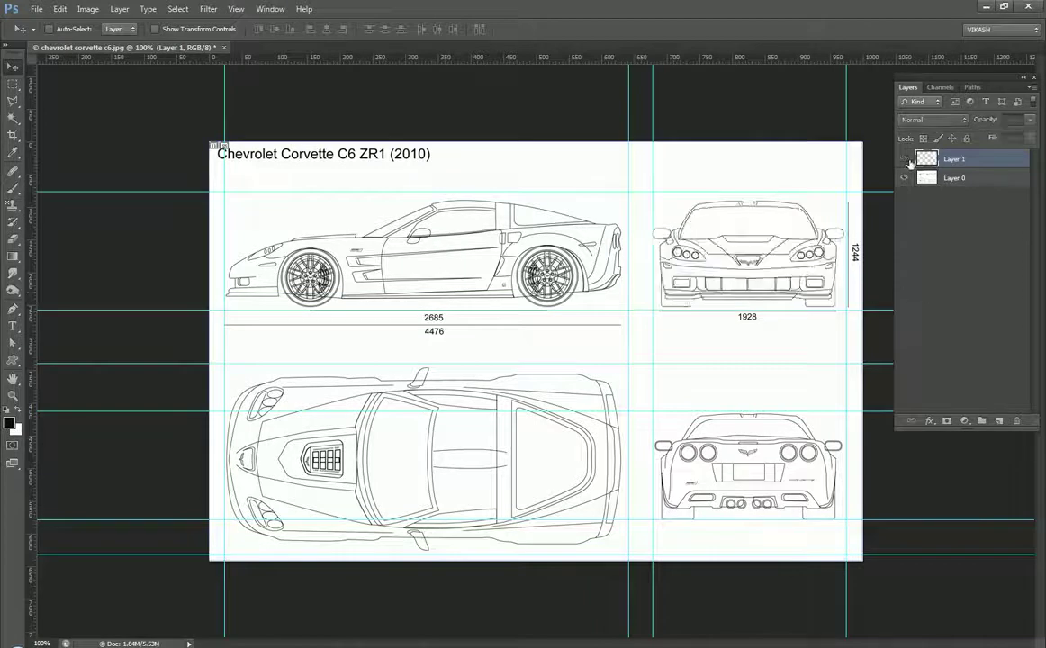
pyautogui.press('m')
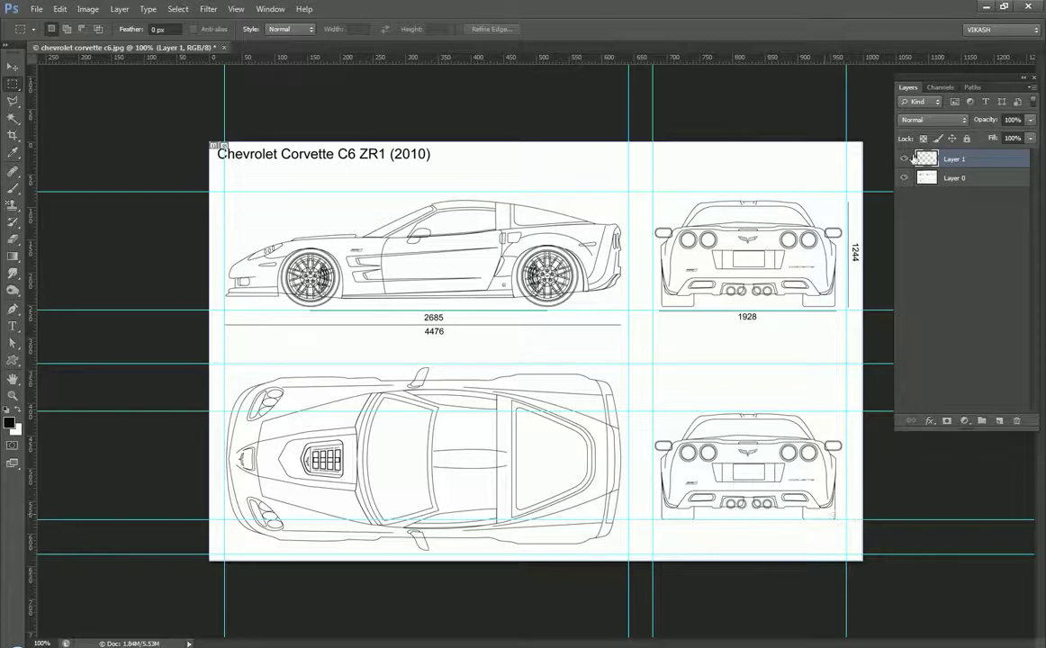
pyautogui.moveTo(653, 413); pyautogui.dragTo(847, 519)
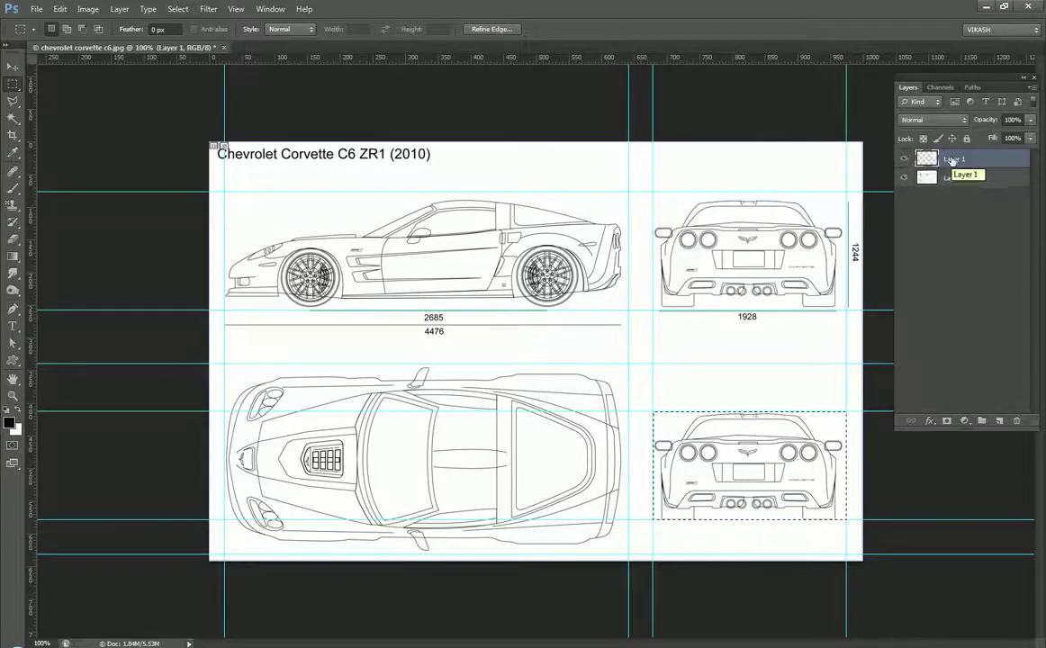
# Lower Layer 1's fill to 15%, make Layer 0 active, and clear the selection
pyautogui.click(1006, 141)
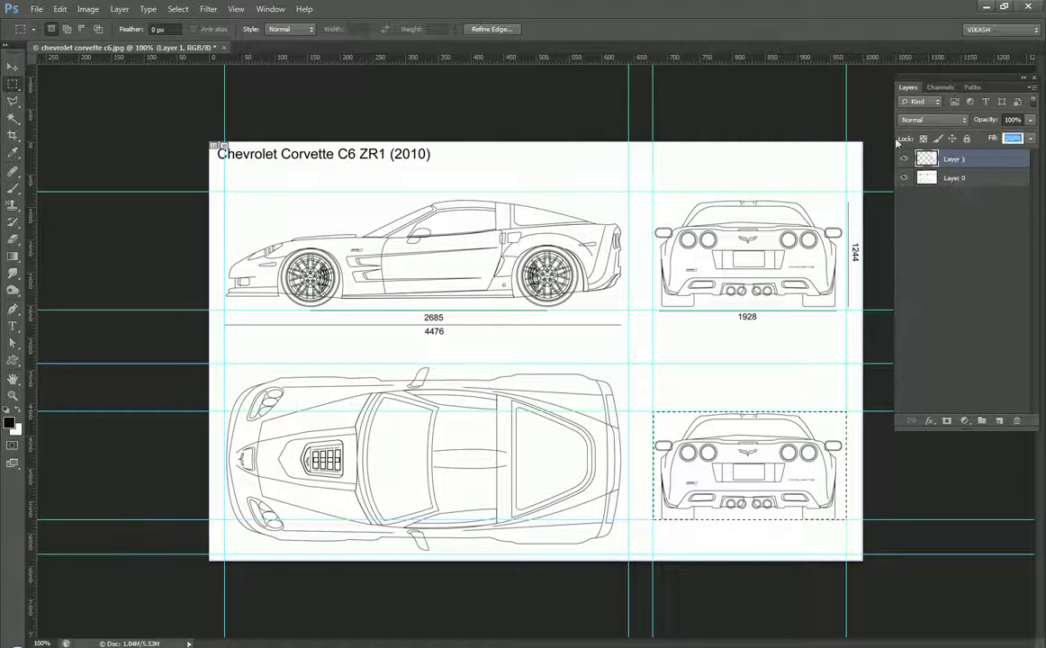
pyautogui.moveTo(1031, 139)
pyautogui.mouseDown()
pyautogui.moveTo(975, 155)
pyautogui.moveTo(1033, 157)
pyautogui.mouseUp()
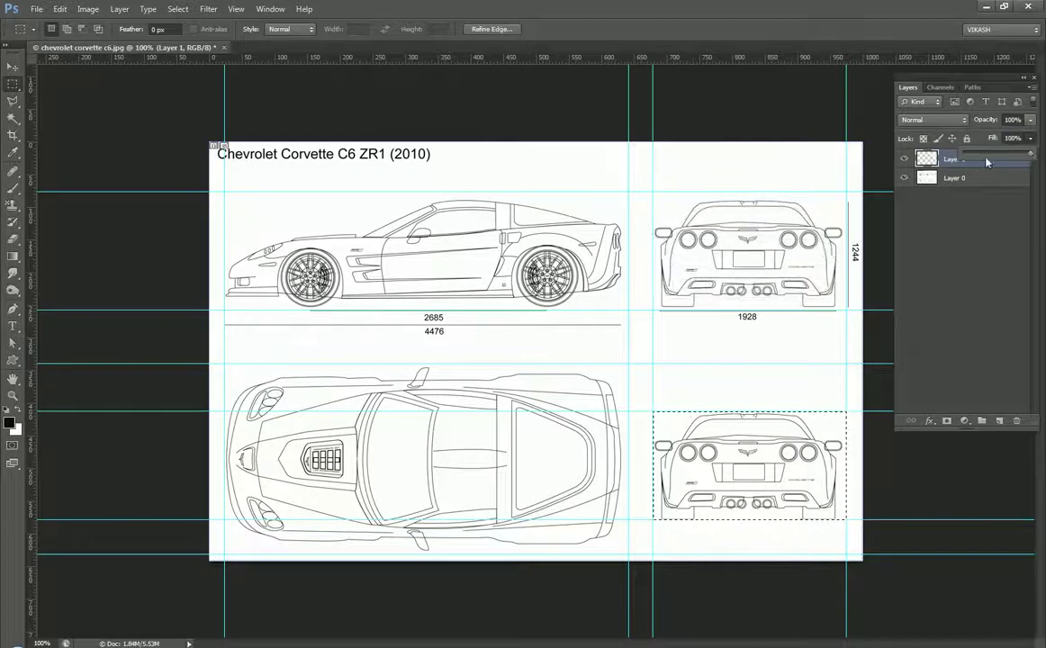
pyautogui.click(945, 216)
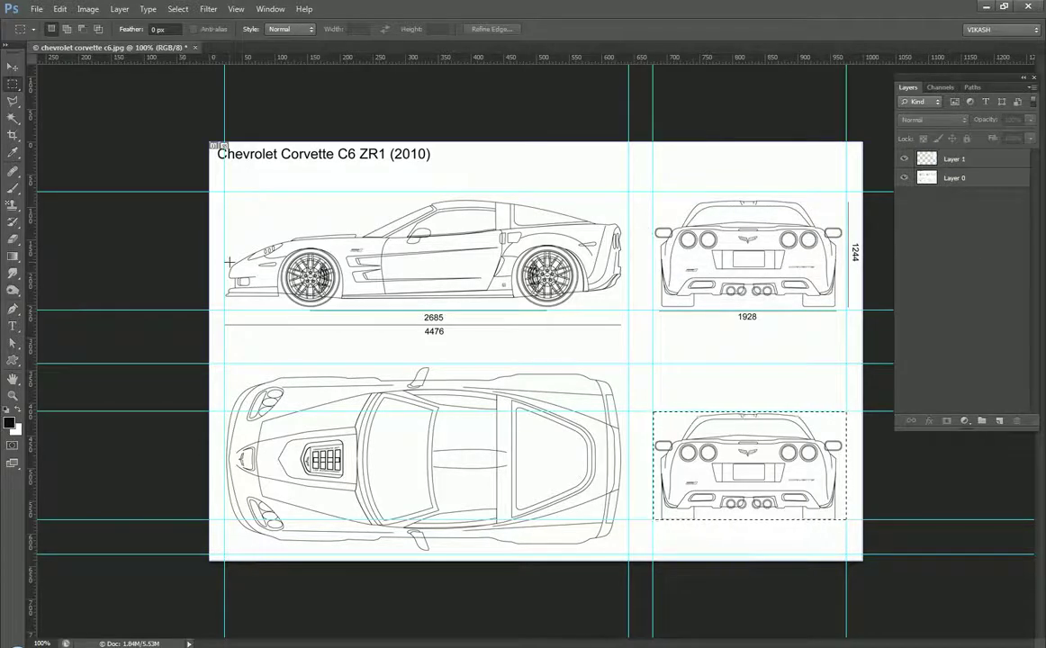
pyautogui.click(968, 180)
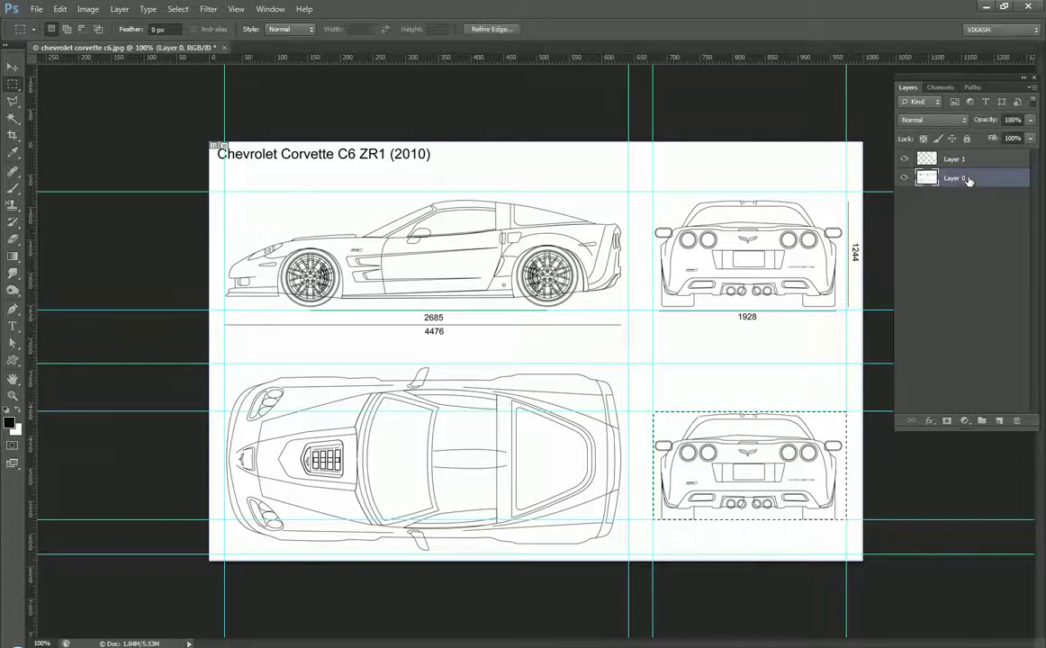
pyautogui.hotkey('ctrl', 'd')
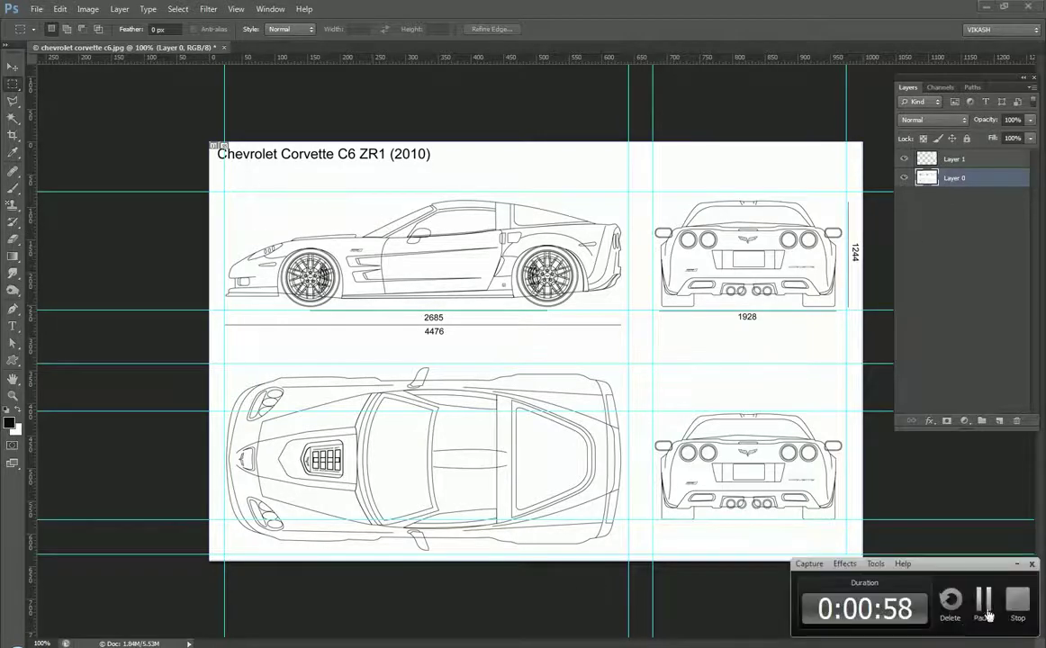
pyautogui.hotkey('ctrl', 'n')
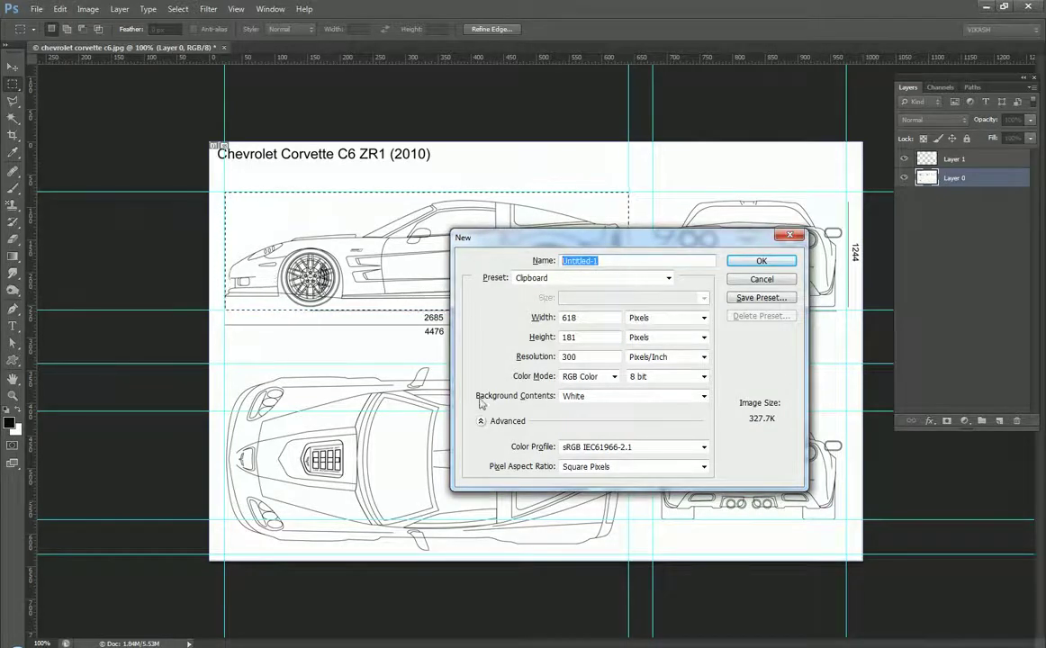
# Jot 'selection', 'ctrl+c', 'ctrl+n' and 'ctrl+v' on separate lines in the sticky note
pyautogui.hotkey('alt', 'Tab')
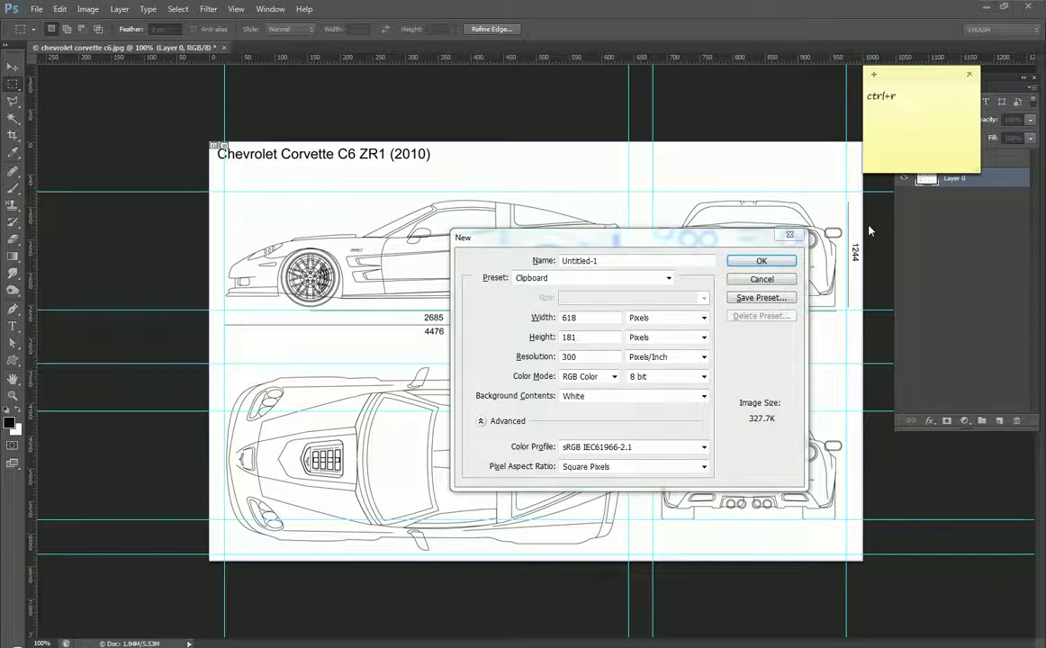
pyautogui.write('selection')
pyautogui.press('Return')
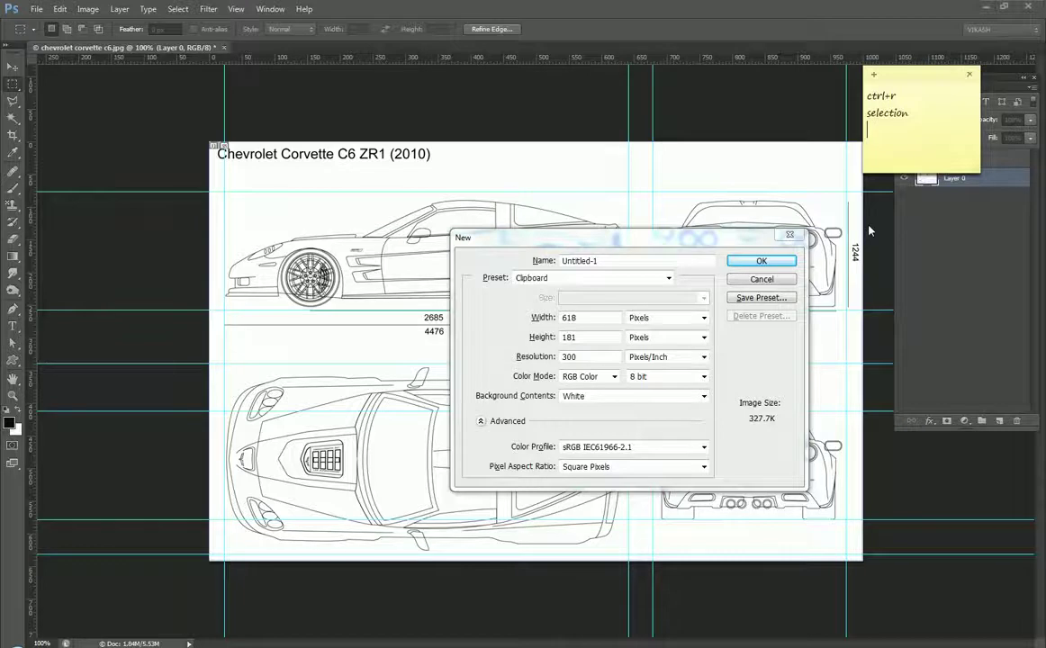
pyautogui.write('etrl')
pyautogui.write('+')
pyautogui.write('c')
pyautogui.press('Return')
pyautogui.write('ctrl+')
pyautogui.write('n')
pyautogui.press('Return')
pyautogui.write('ctrl+v')
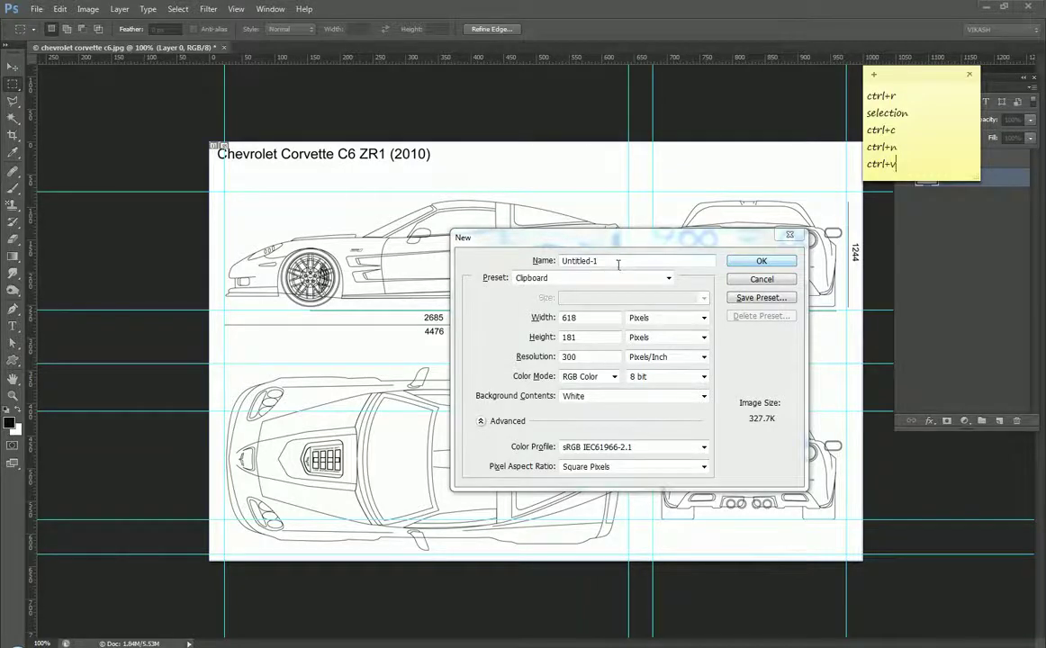
# Name the new 618 × 181 px document 'side' and create it
pyautogui.click(576, 298)
pyautogui.write('side')
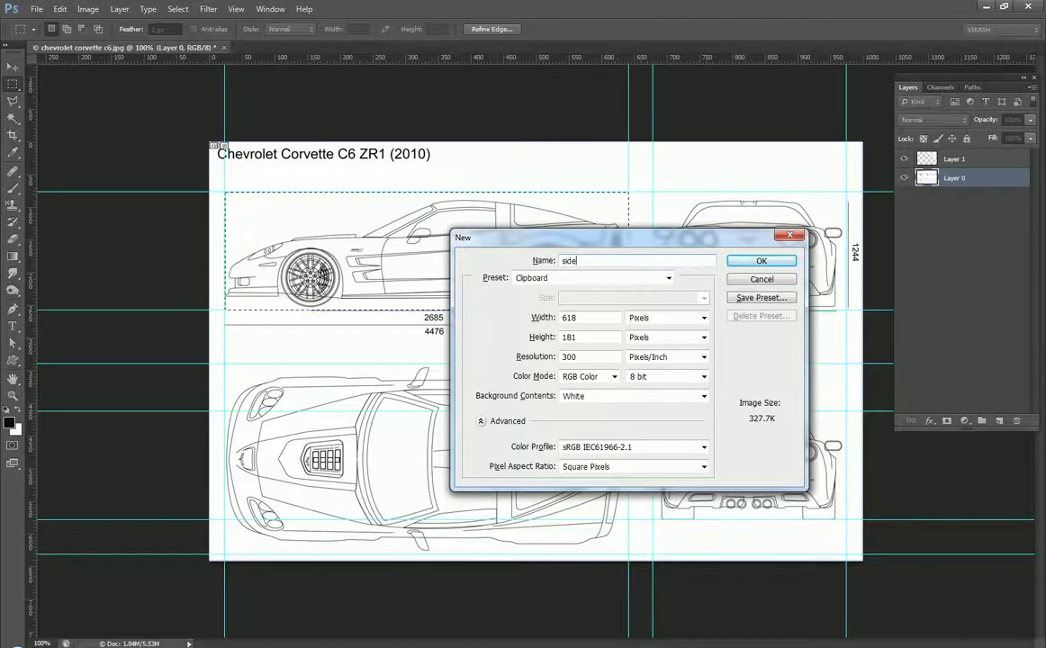
pyautogui.press('Return')
# Paste the side view, then read the top view's Image Size in centimetres (width 5.23)
pyautogui.hotkey('ctrl', 'v')
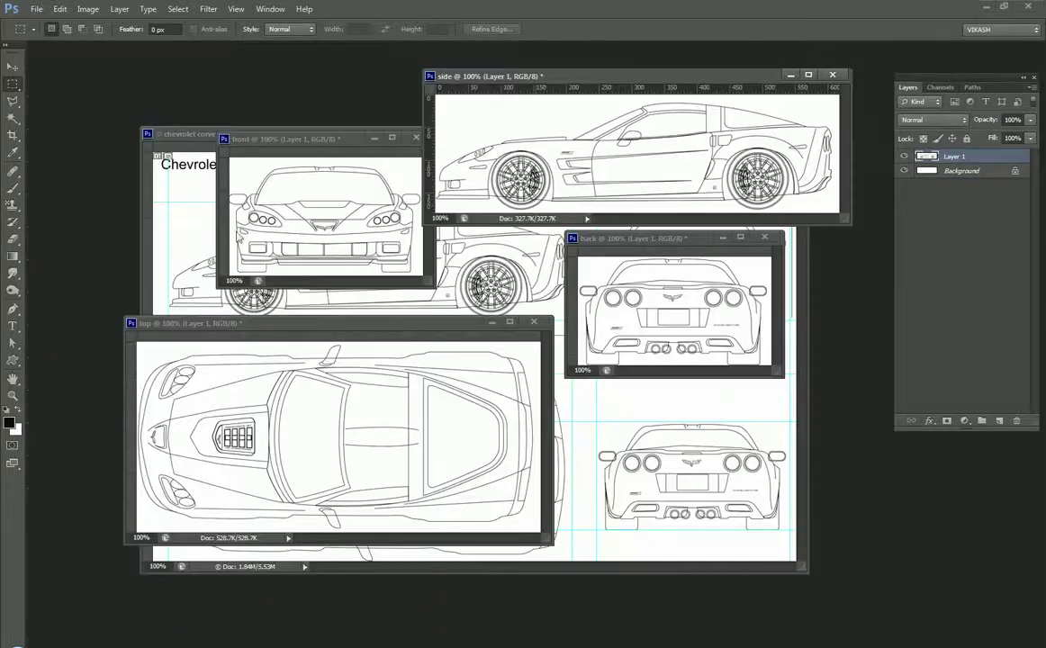
pyautogui.click(331, 326)
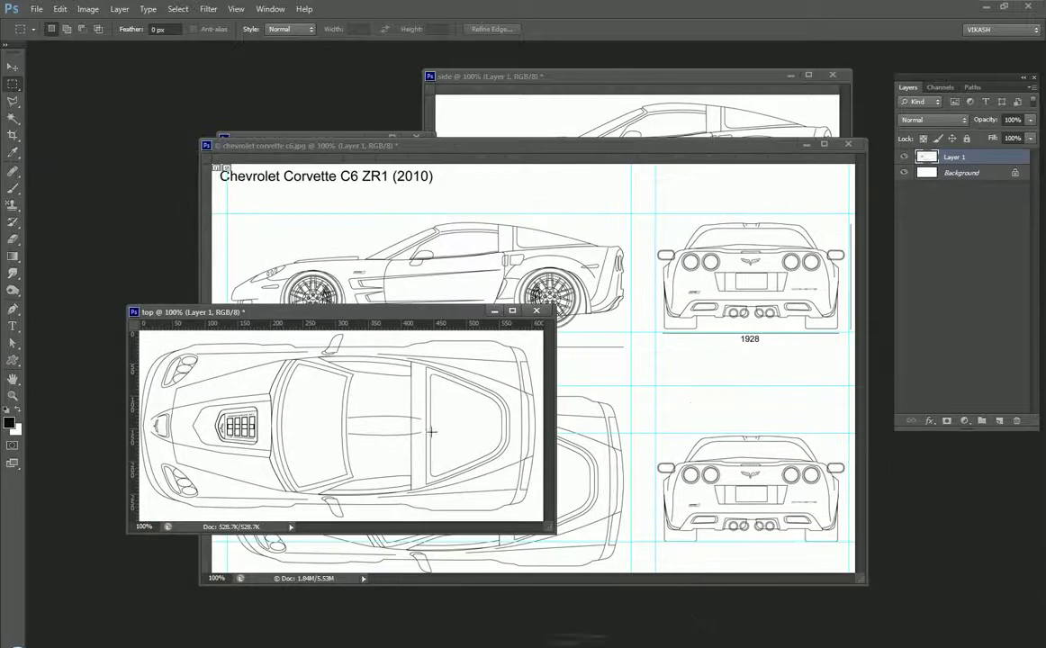
pyautogui.rightClick(360, 312)
pyautogui.click(370, 335)
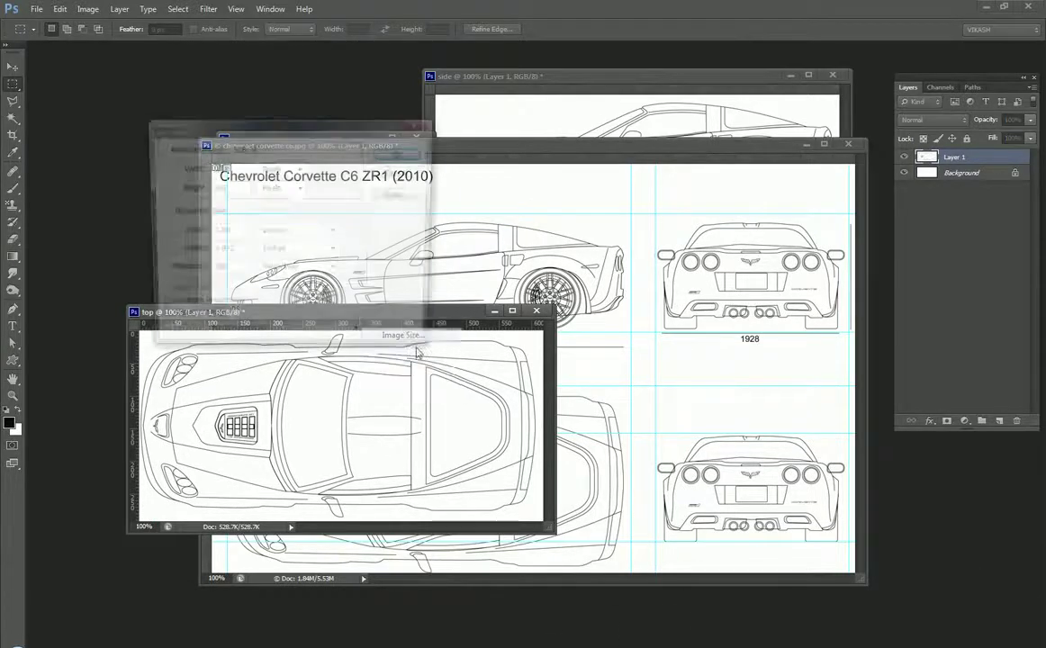
pyautogui.click(274, 232)
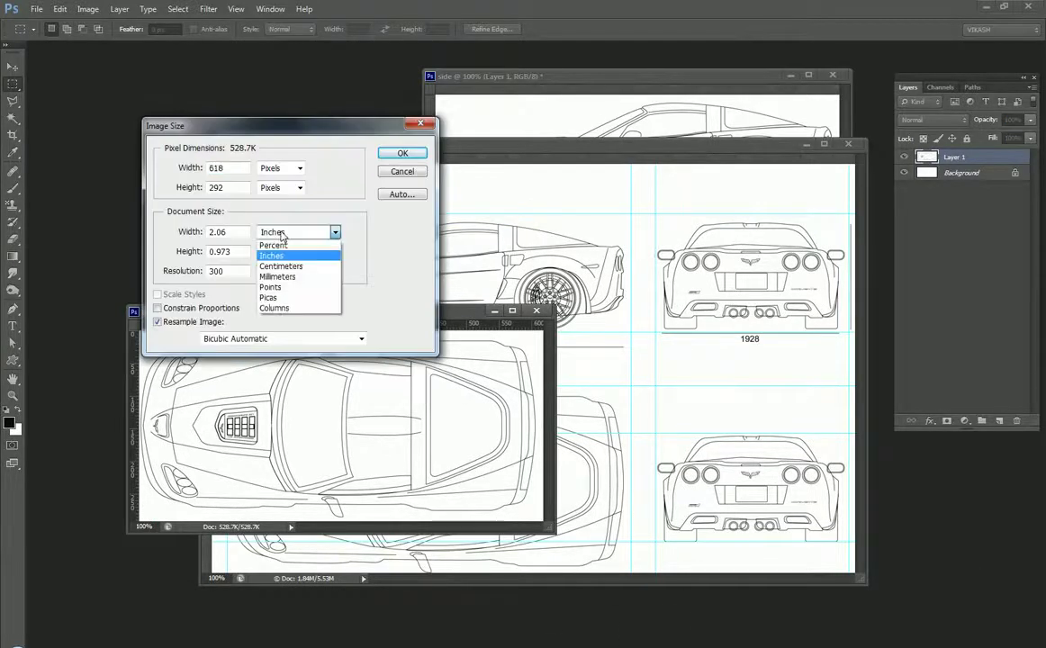
pyautogui.click(283, 268)
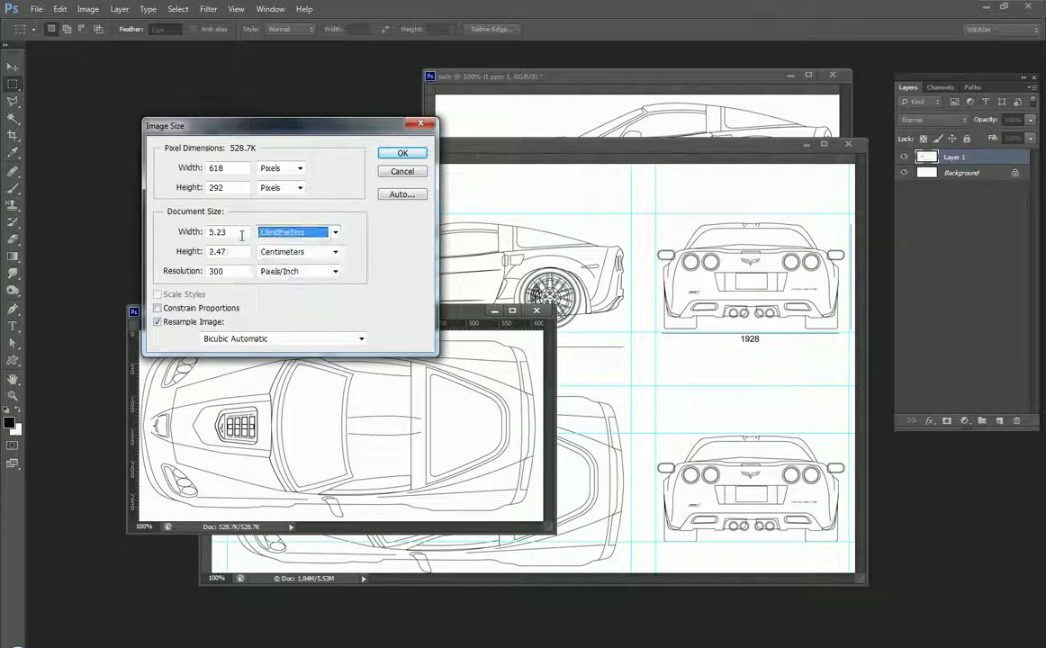
pyautogui.doubleClick(241, 232)
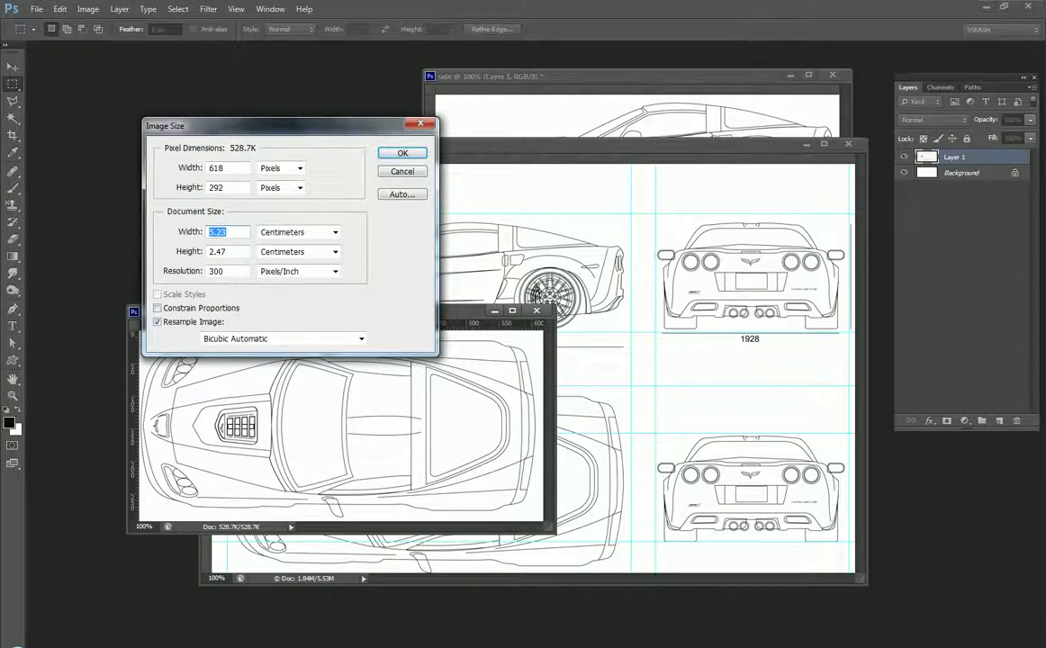
pyautogui.click(485, 605)
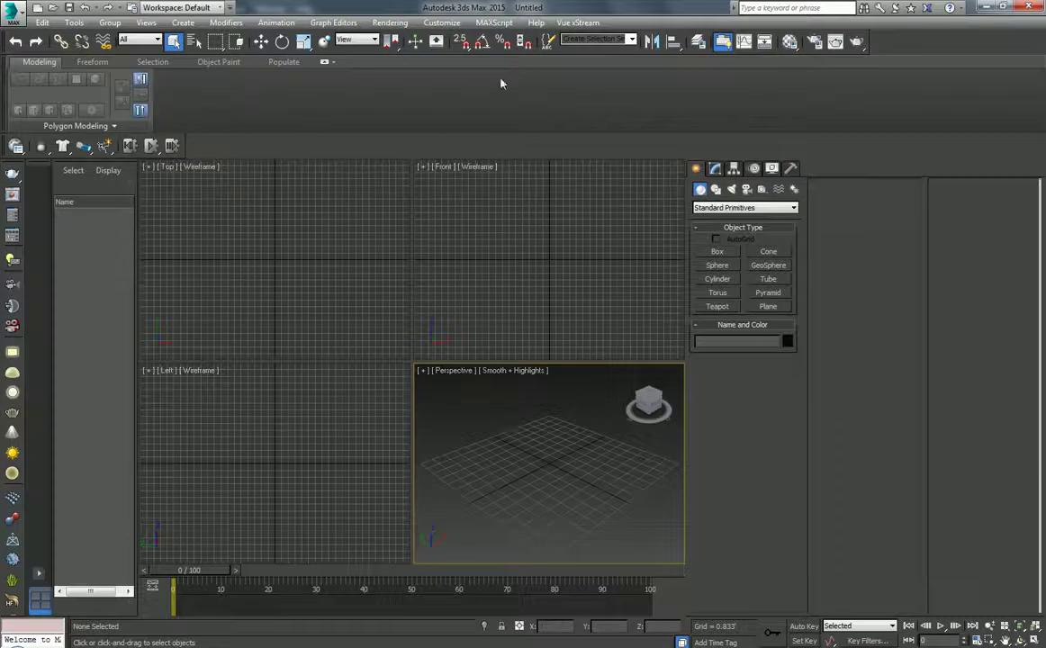
# Confirm the units setup and draw a plane in the Top viewport
pyautogui.click(442, 23)
pyautogui.click(472, 193)
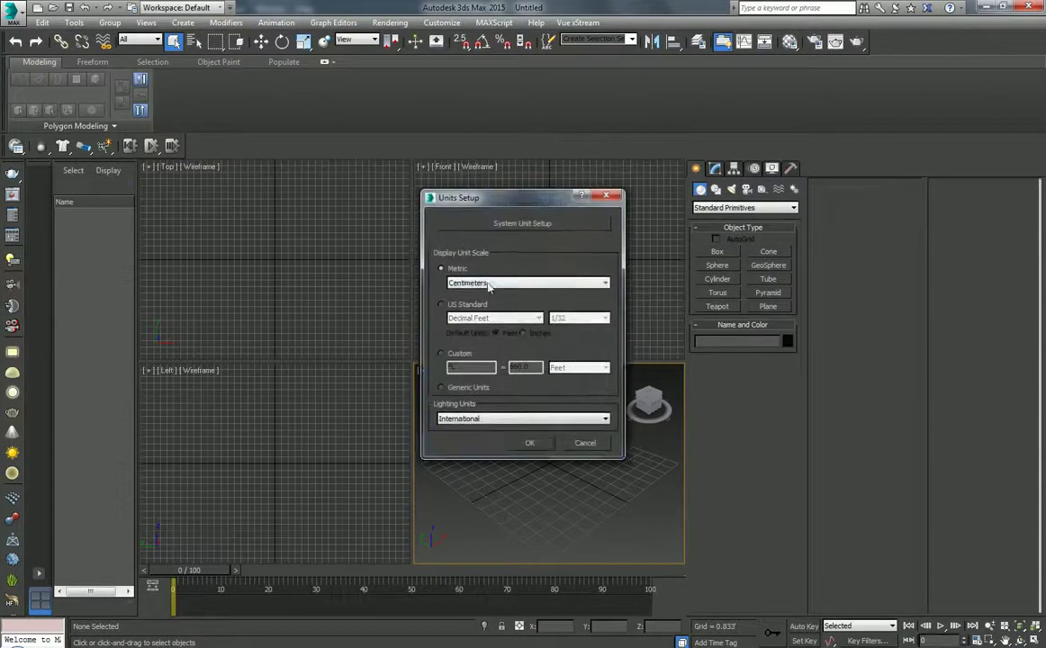
pyautogui.click(533, 442)
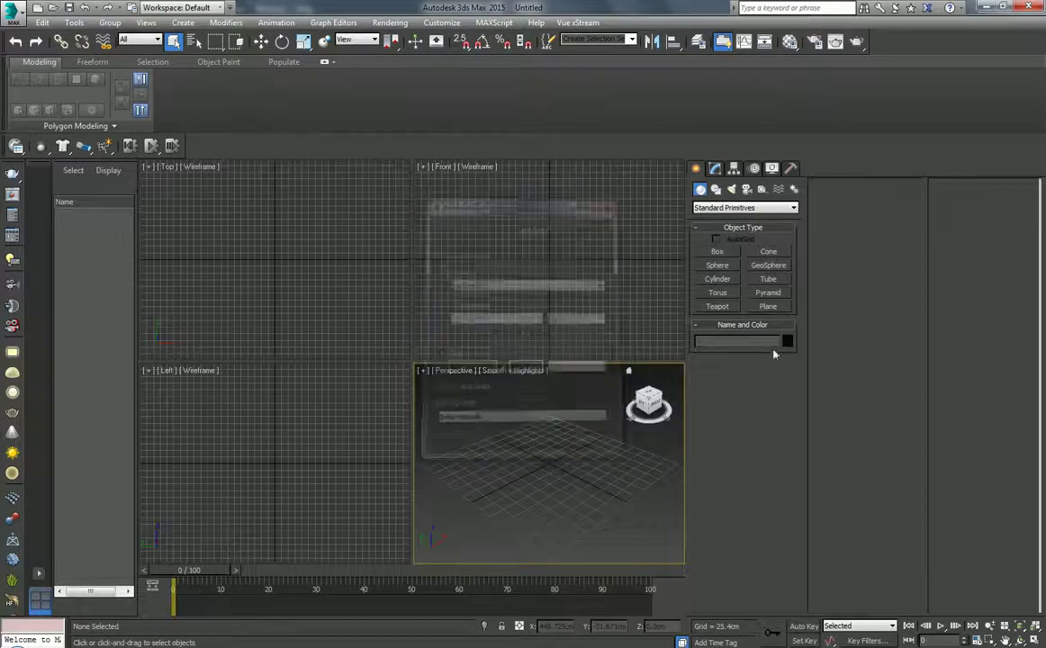
pyautogui.click(768, 306)
pyautogui.moveTo(221, 236); pyautogui.dragTo(331, 289)
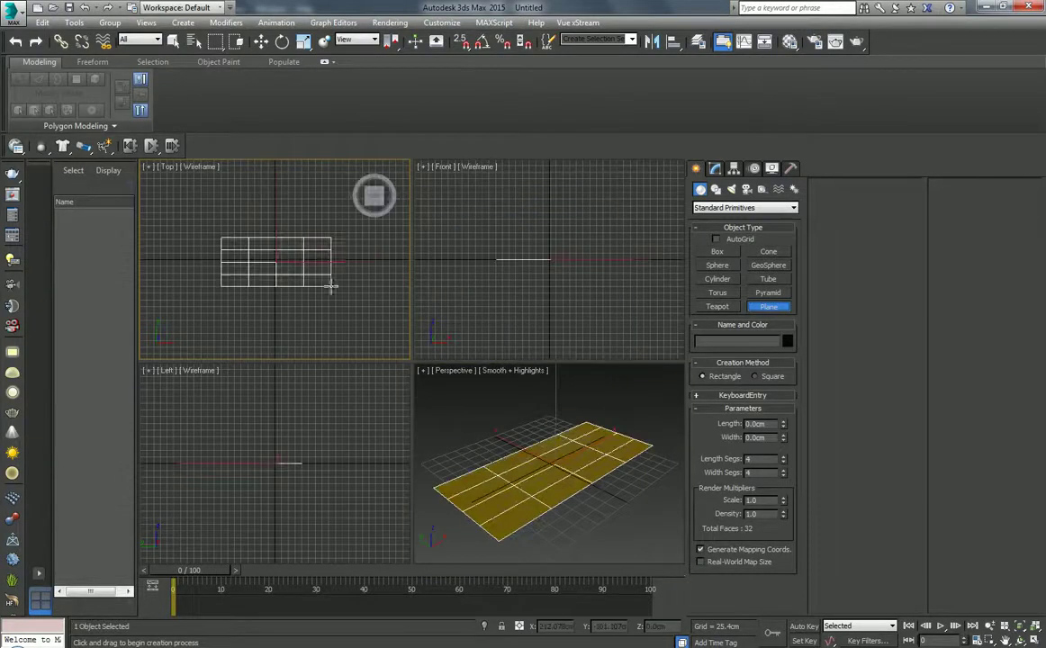
pyautogui.rightClick(408, 497)
# Move Plane001 to X 0, Y 0 and cut its segments to 1
pyautogui.rightClick(310, 293)
pyautogui.click(335, 307)
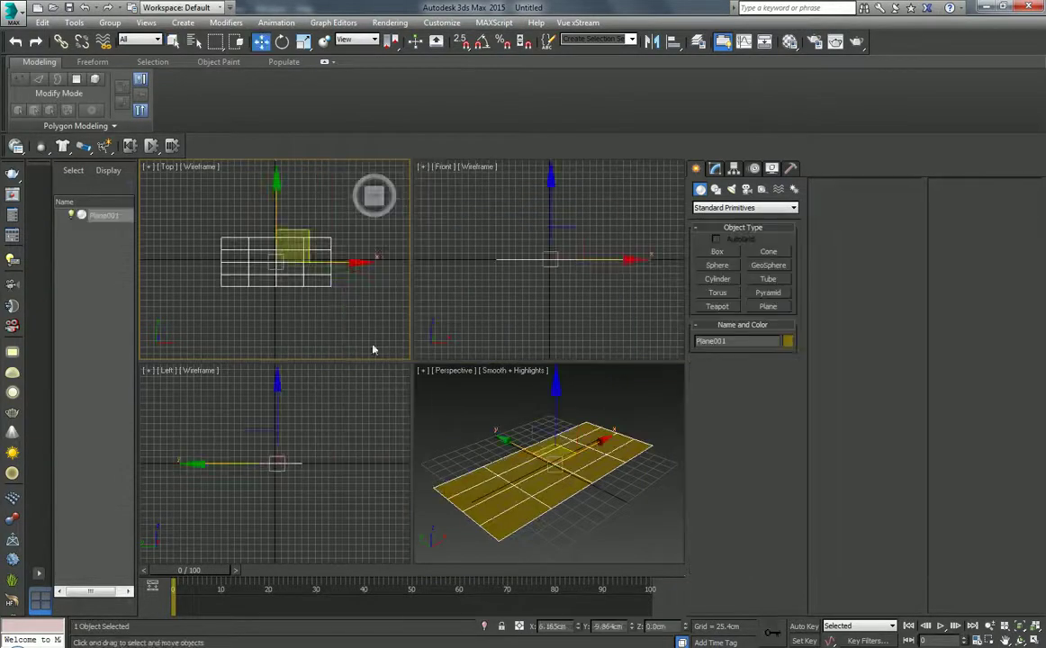
pyautogui.rightClick(579, 629)
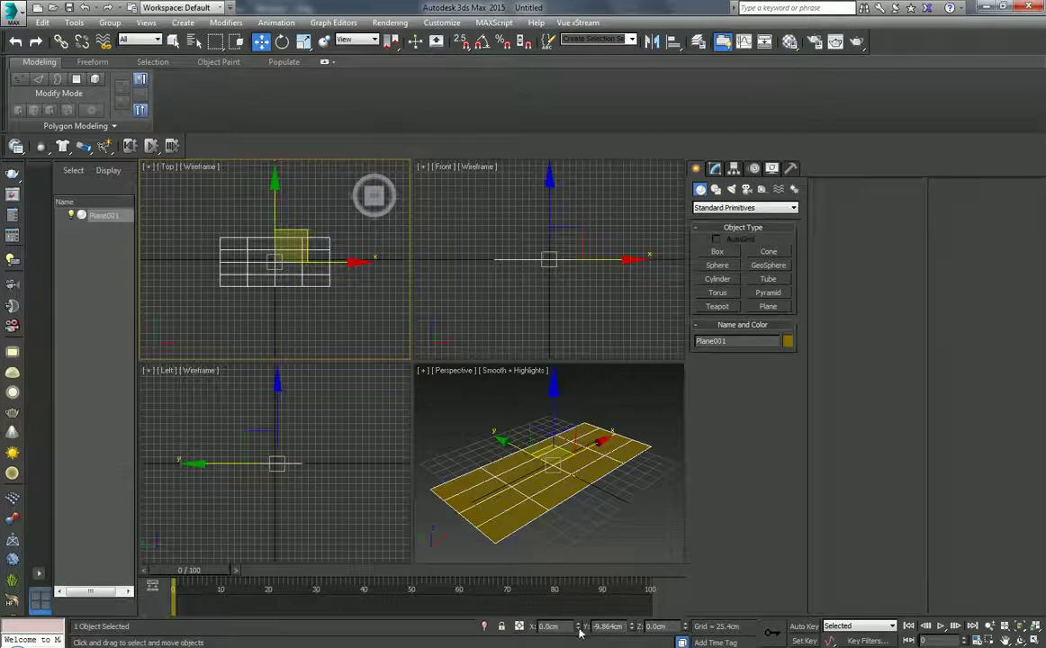
pyautogui.rightClick(632, 627)
pyautogui.click(715, 168)
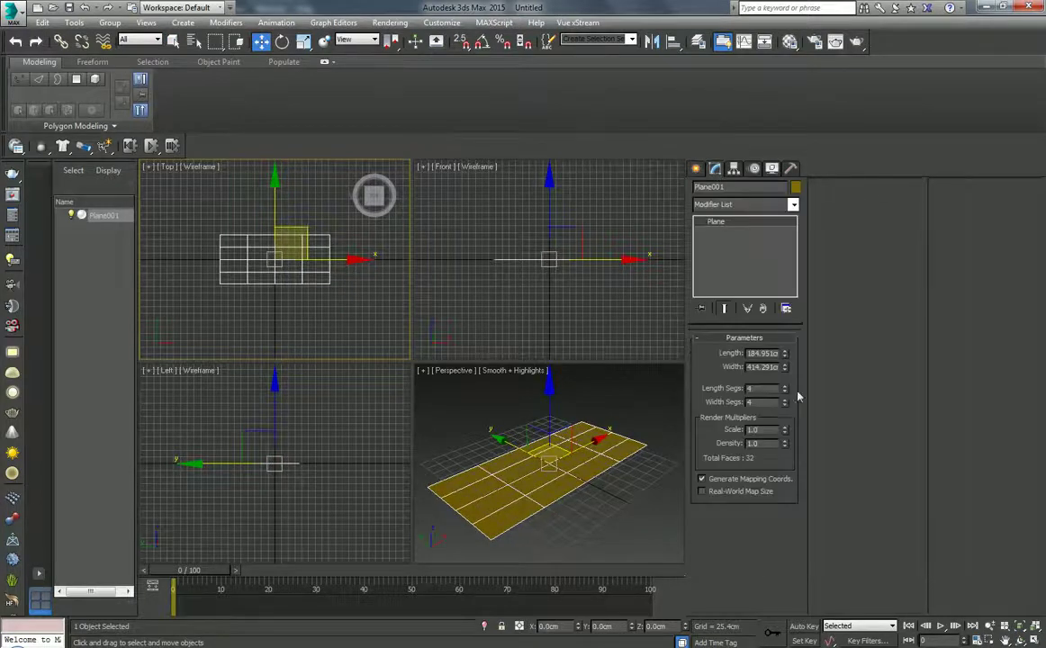
pyautogui.rightClick(785, 405)
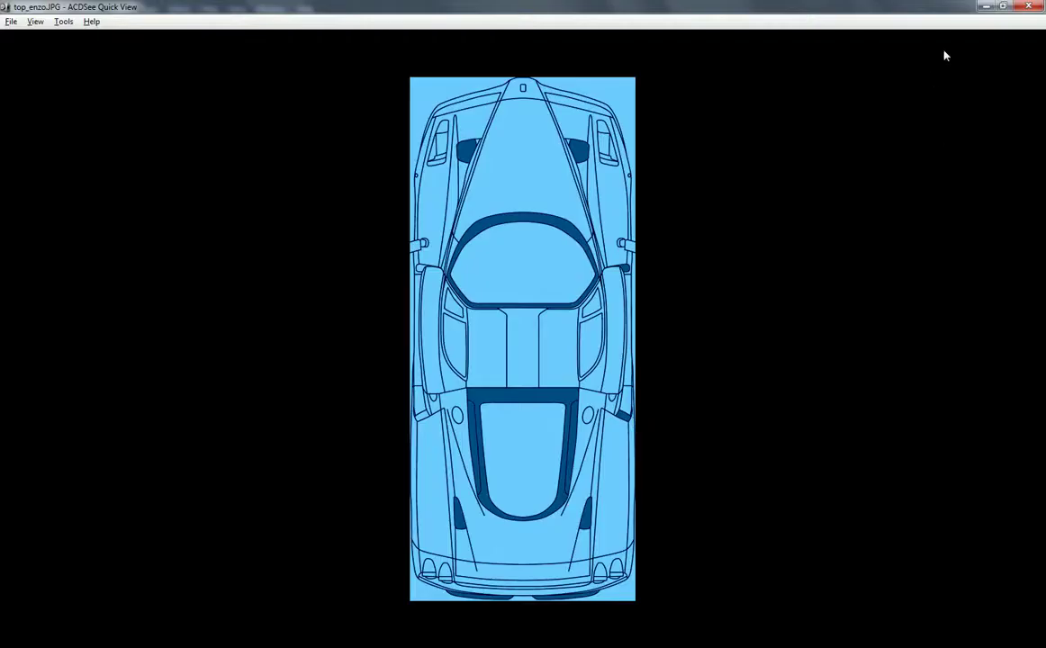
# Set Plane001's width to 5.23 cm, then read the top view's height in Photoshop
pyautogui.press('Escape')
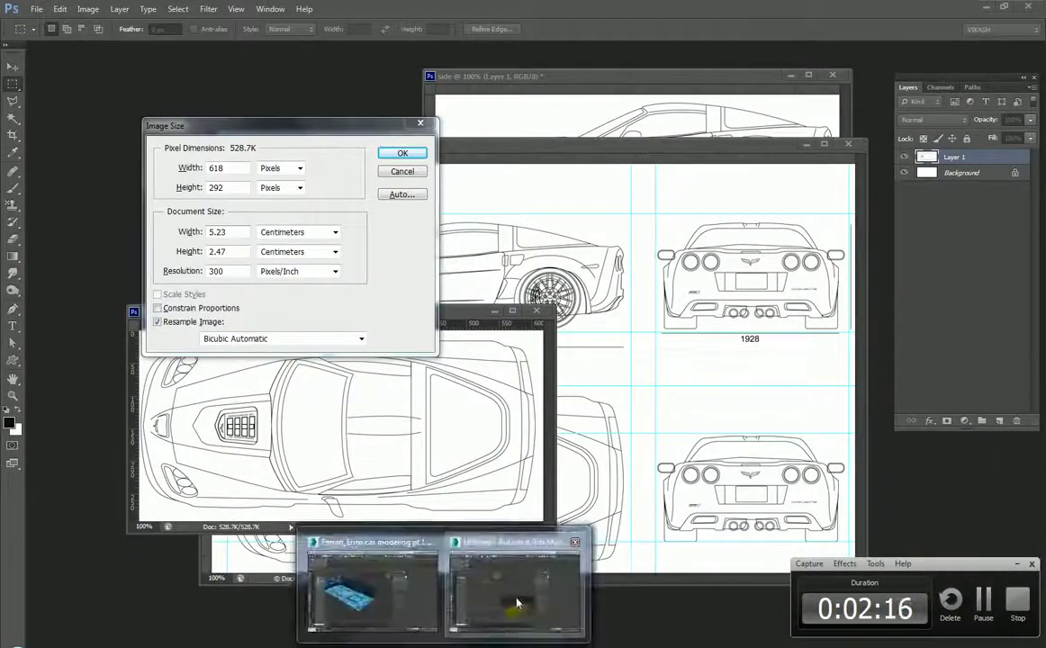
pyautogui.click(518, 603)
pyautogui.write('4')
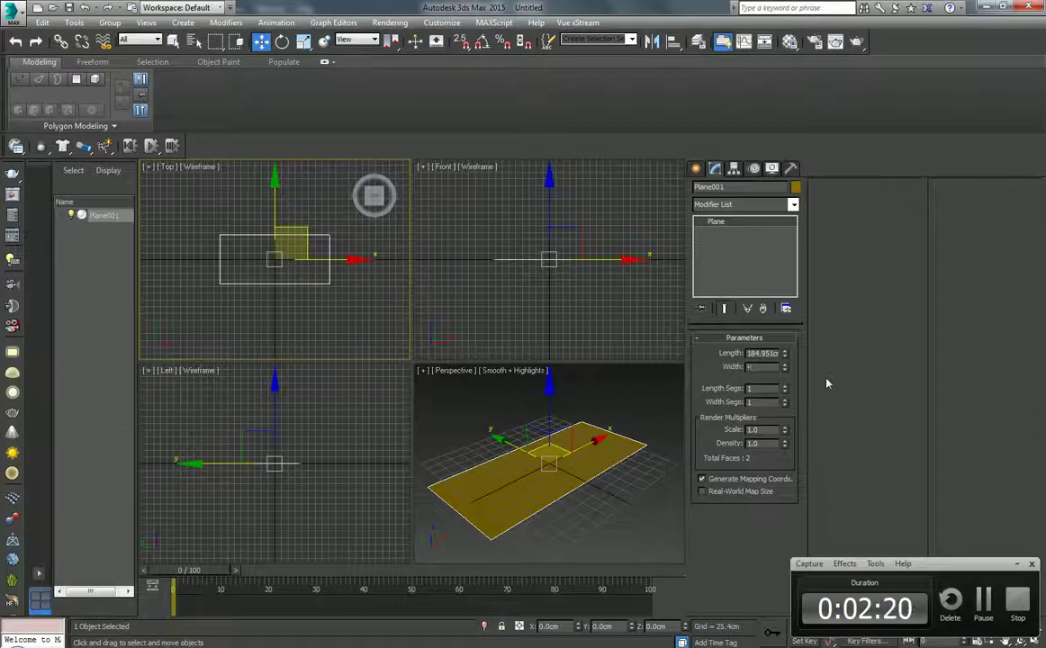
pyautogui.press('Return')
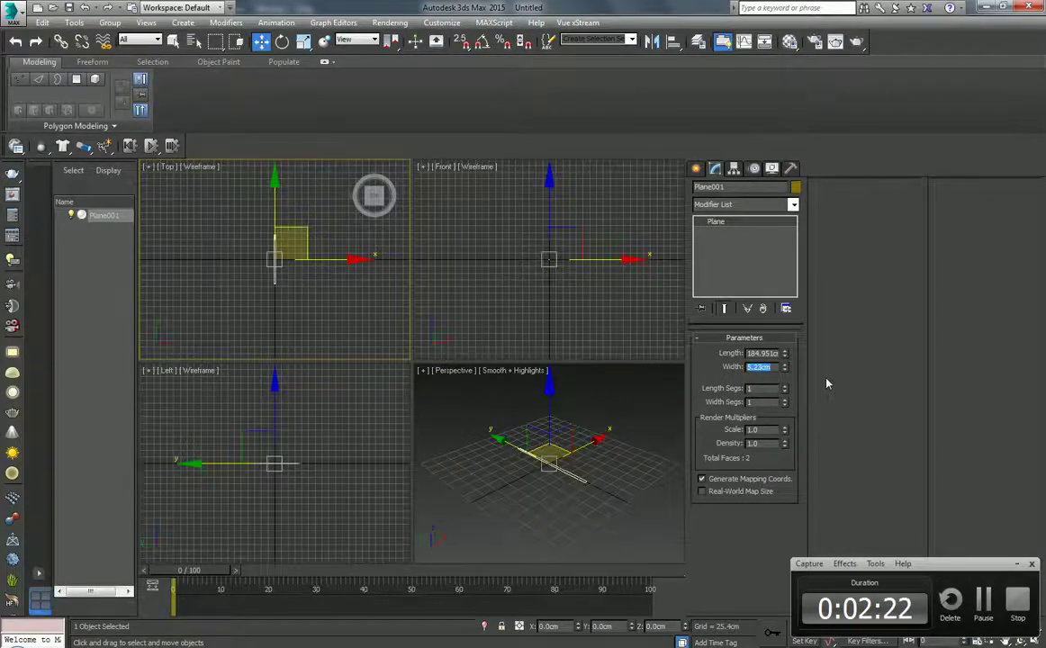
pyautogui.click(531, 401)
pyautogui.hotkey('alt', 'Tab')
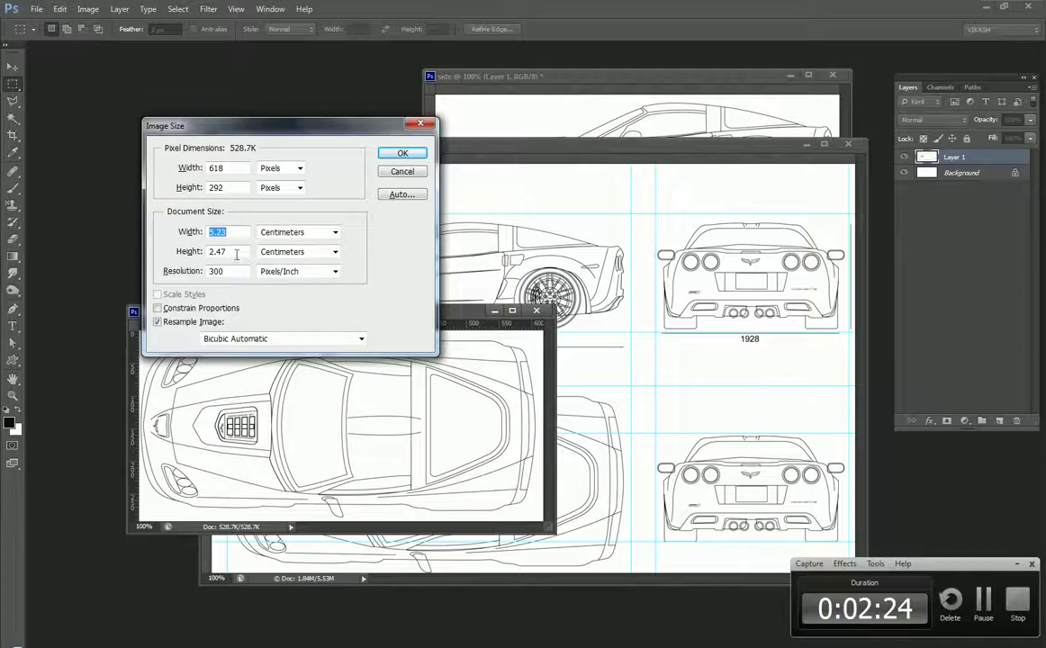
pyautogui.press('Tab')
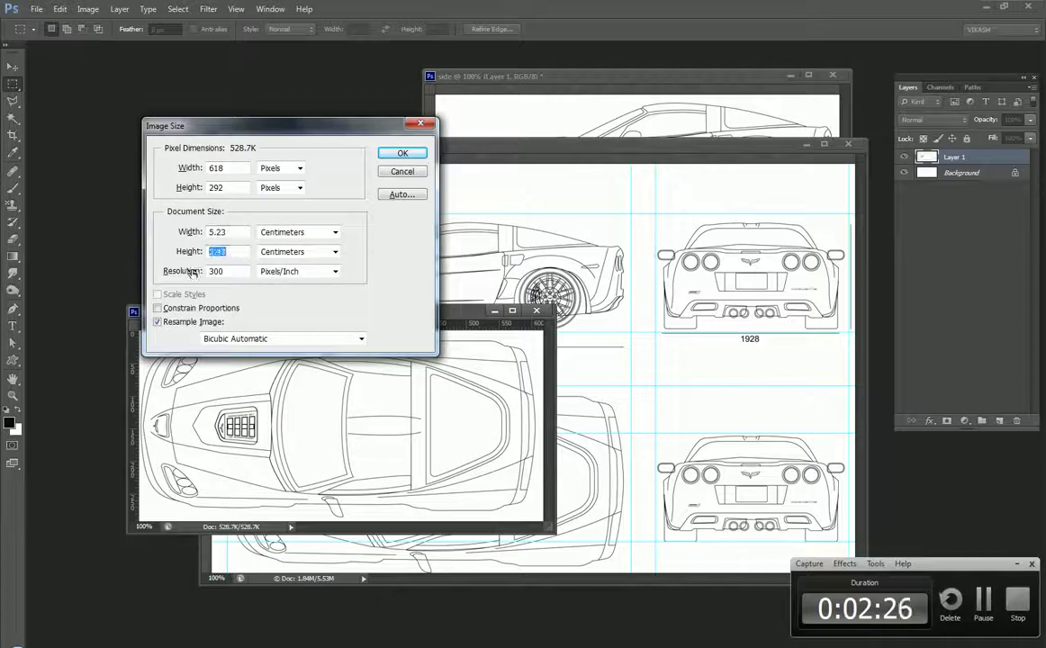
pyautogui.hotkey('alt', 'Tab')
pyautogui.hotkey('alt', 'Tab')
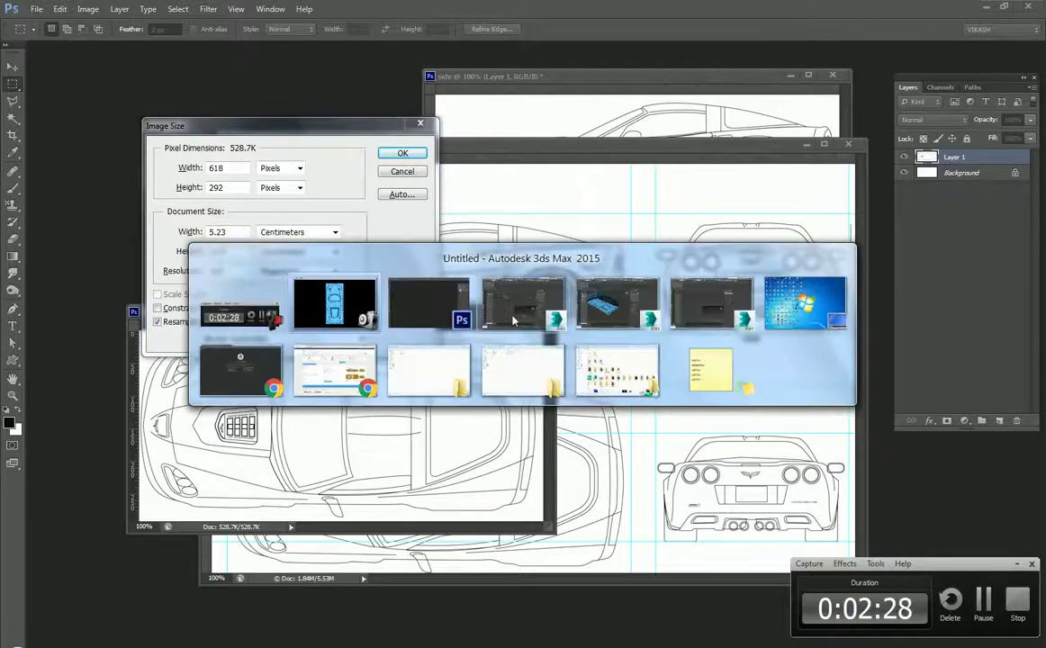
# Set Plane001's length to 2.47 cm
pyautogui.doubleClick(761, 353)
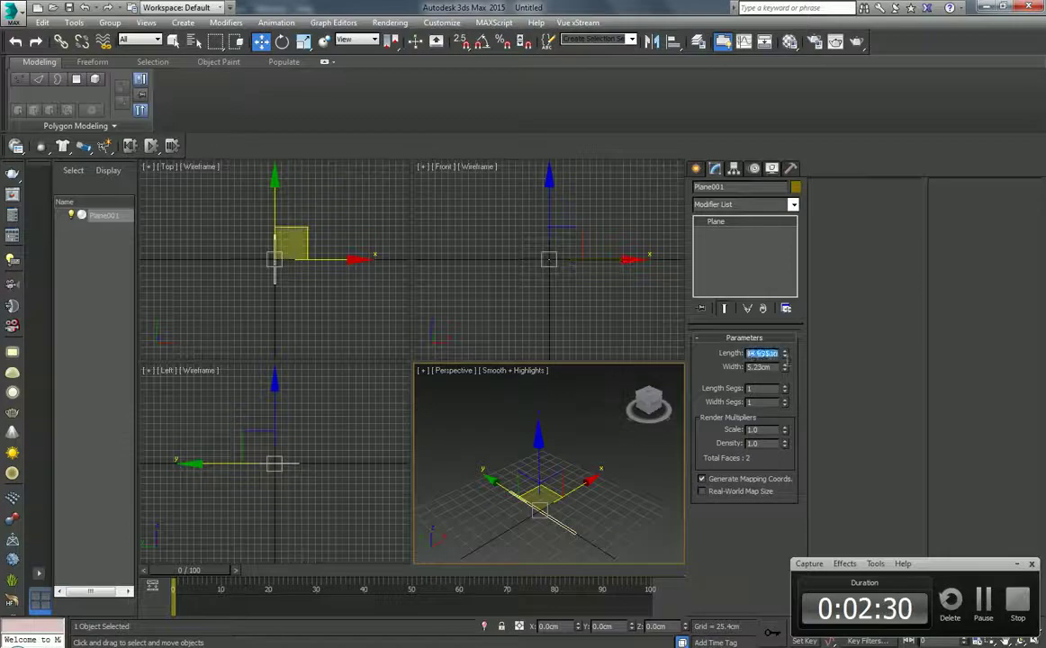
pyautogui.write('1')
pyautogui.press('Return')
pyautogui.moveTo(540, 486)
pyautogui.keyDown('alt'); pyautogui.mouseDown(button='middle')
pyautogui.moveTo(549, 522)
pyautogui.moveTo(609, 499)
pyautogui.mouseUp(button='middle'); pyautogui.keyUp('alt')
pyautogui.scroll(5, 547, 531)
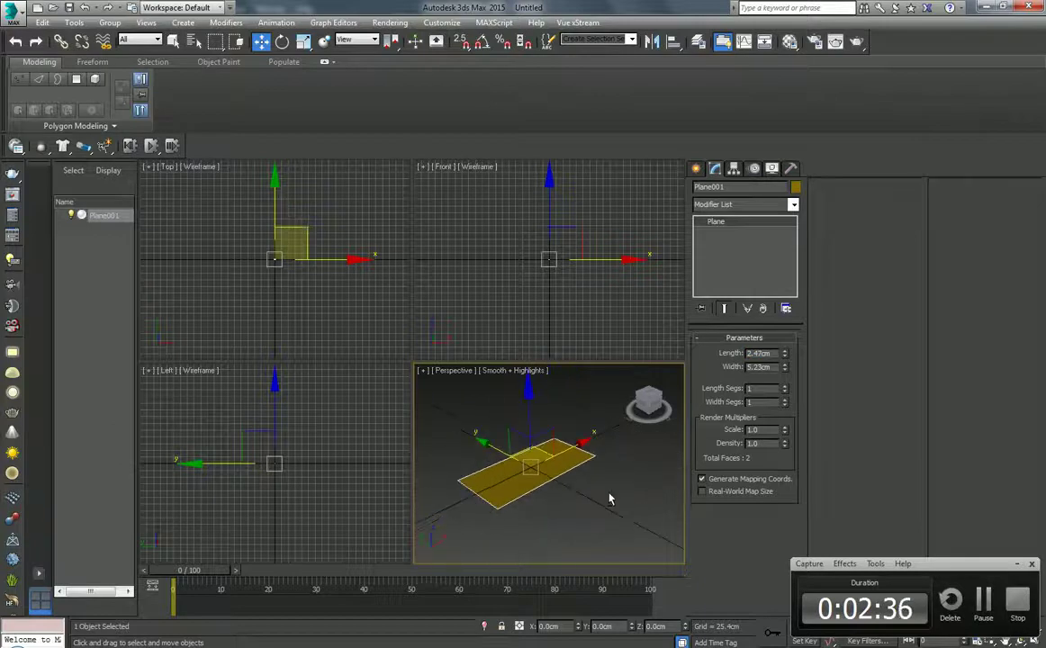
pyautogui.scroll(-5, 529, 490)
# Frame the plane in Perspective and pick an empty slot in the Material Editor
pyautogui.scroll(-2, 536, 504)
pyautogui.scroll(2, 553, 531)
pyautogui.scroll(2, 549, 506)
pyautogui.moveTo(549, 507); pyautogui.dragTo(605, 470, button='middle')
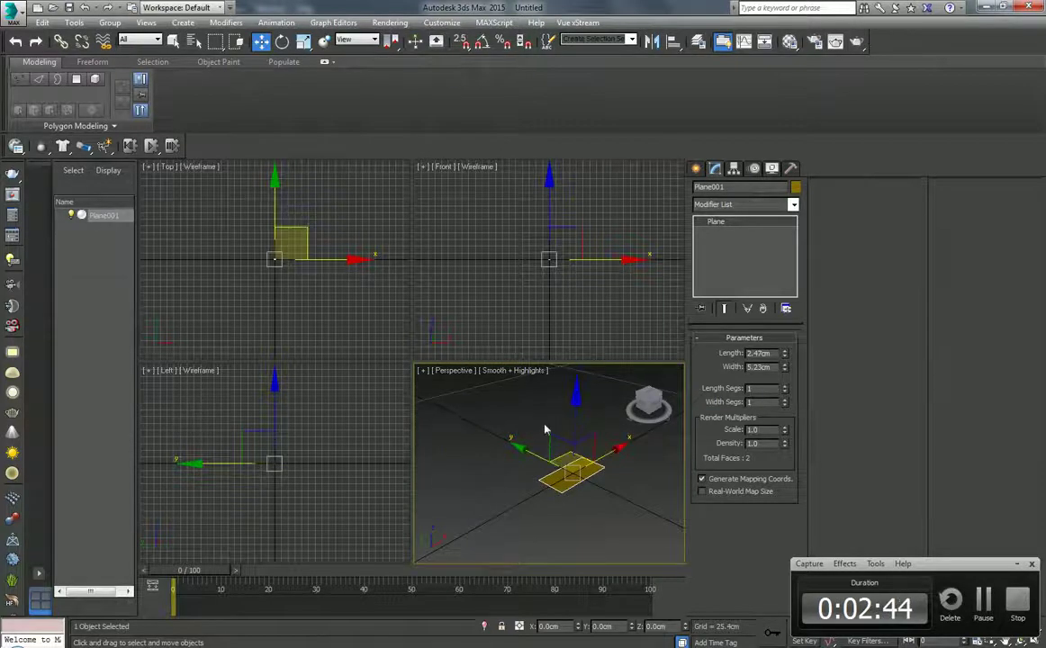
pyautogui.scroll(2, 567, 463)
pyautogui.scroll(2, 552, 446)
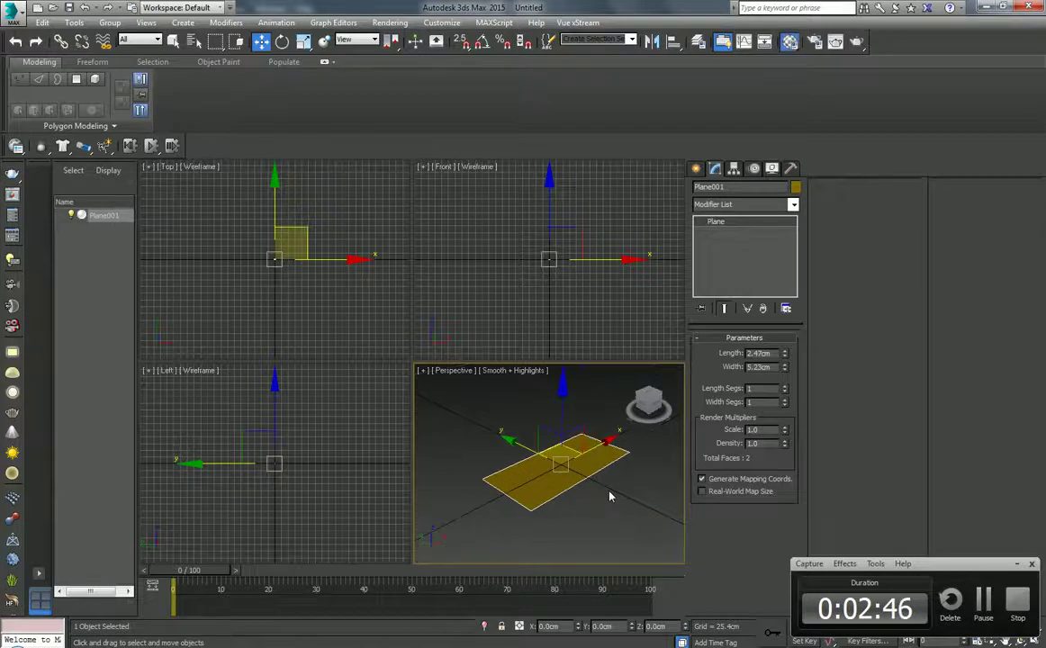
pyautogui.press('m')
pyautogui.click(677, 208)
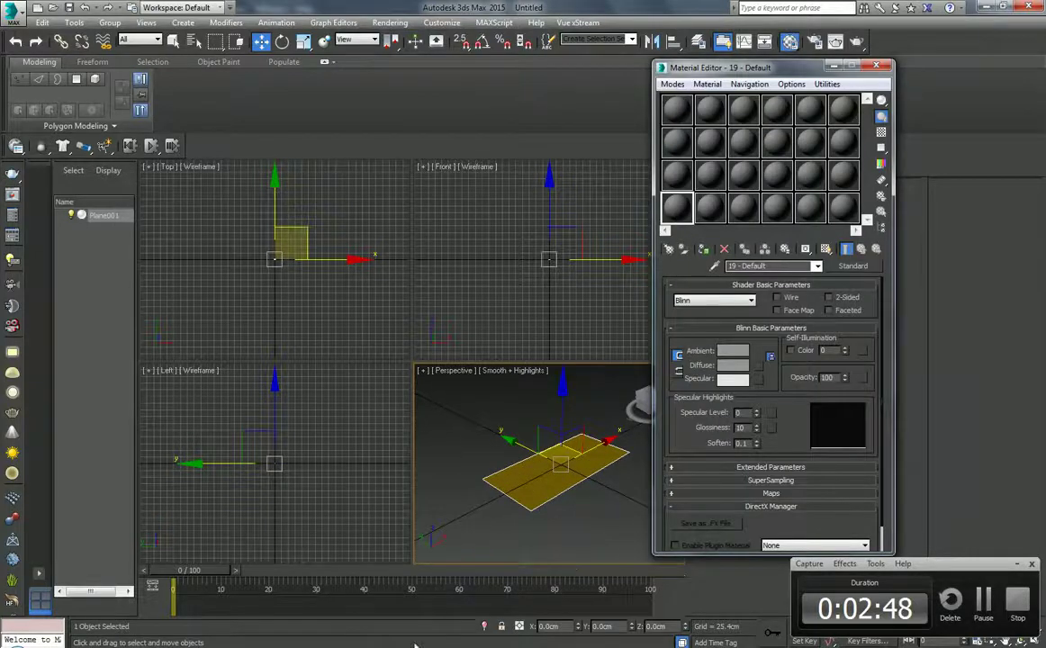
pyautogui.moveTo(23, 630)
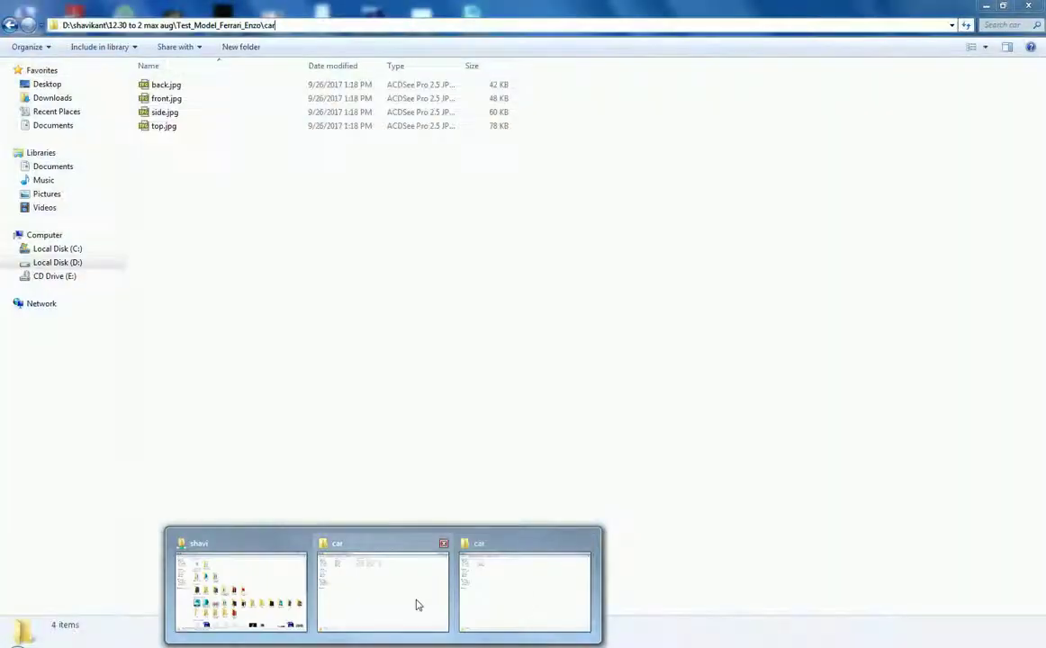
# Preview the car folder's back.jpg through top.jpg blueprints in the image viewer
pyautogui.click(417, 605)
pyautogui.click(176, 91)
pyautogui.doubleClick(177, 91)
pyautogui.scroll(-3, 453, 397)
pyautogui.scroll(-1, 464, 420)
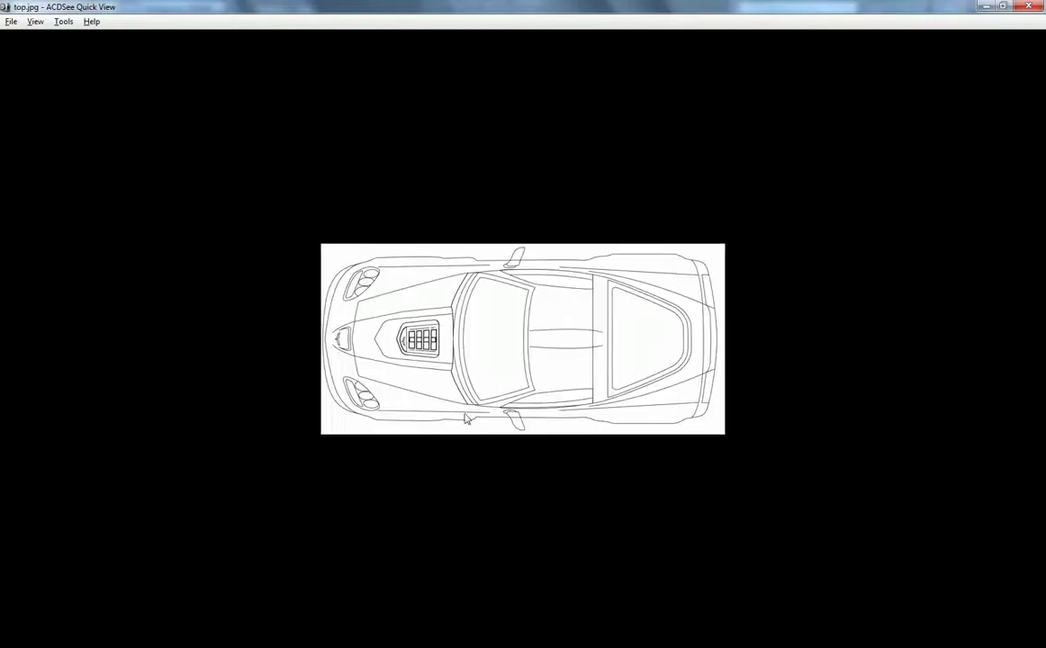
pyautogui.click(1035, 13)
# Select the car folder's path in the address bar and bring up Chrome
pyautogui.click(591, 249)
pyautogui.click(468, 24)
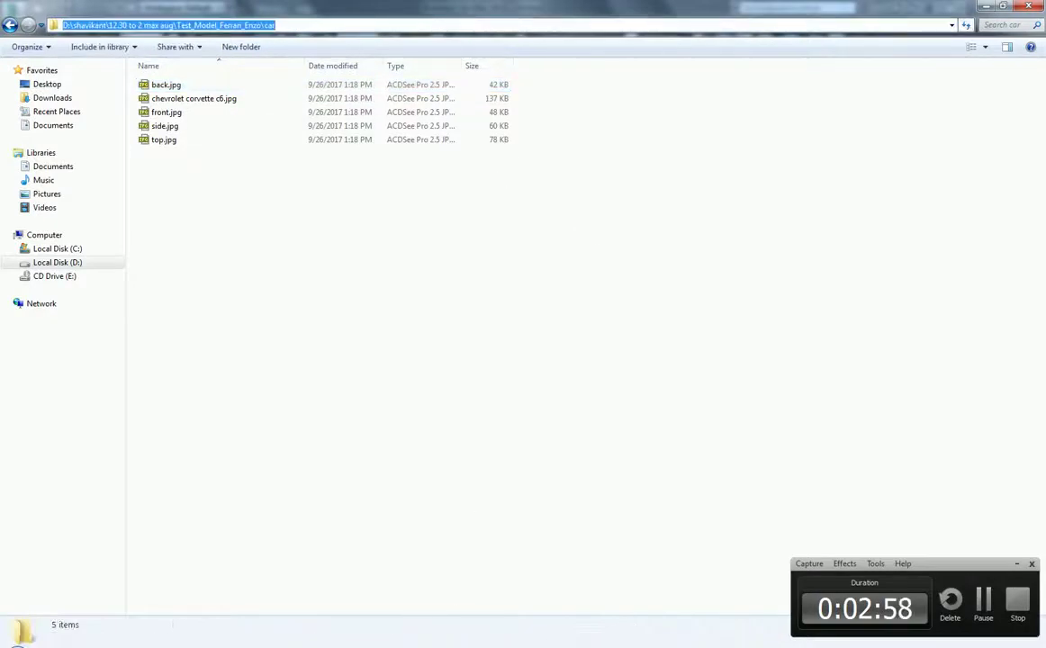
pyautogui.click(427, 635)
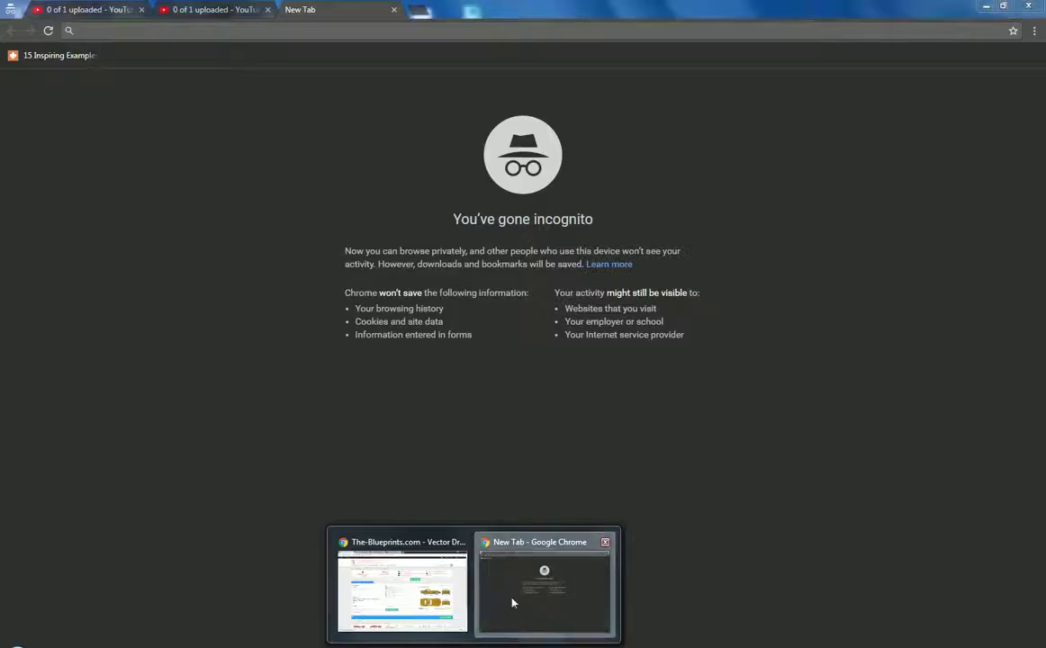
# Browse the Corvette ZR1 and Aventador blueprint tabs, then minimize Chrome for the car folder
pyautogui.click(517, 615)
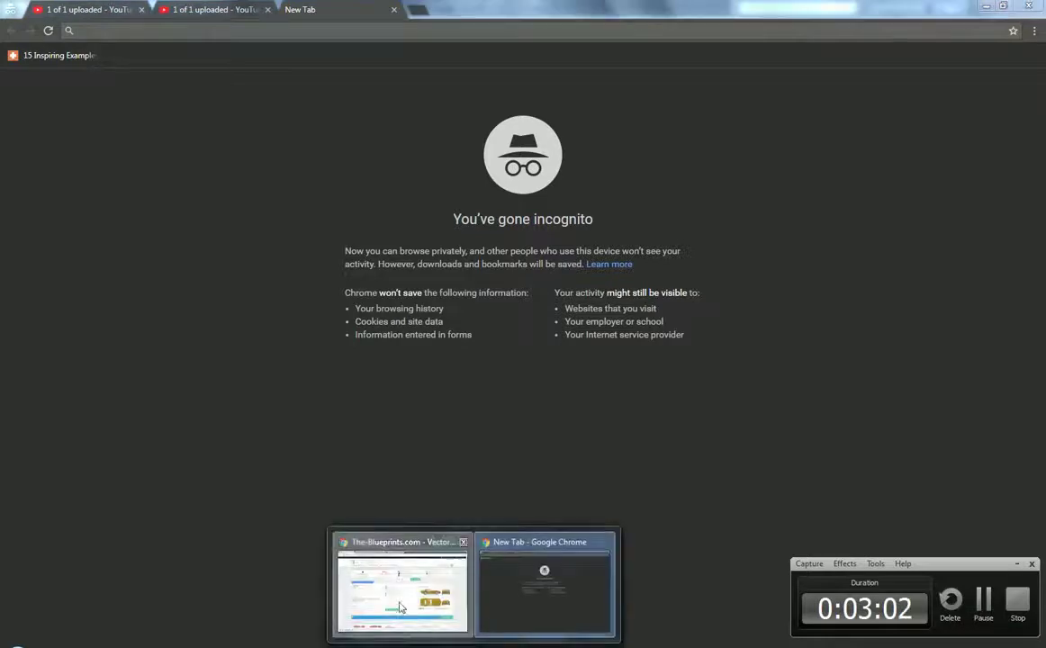
pyautogui.click(403, 567)
pyautogui.click(240, 9)
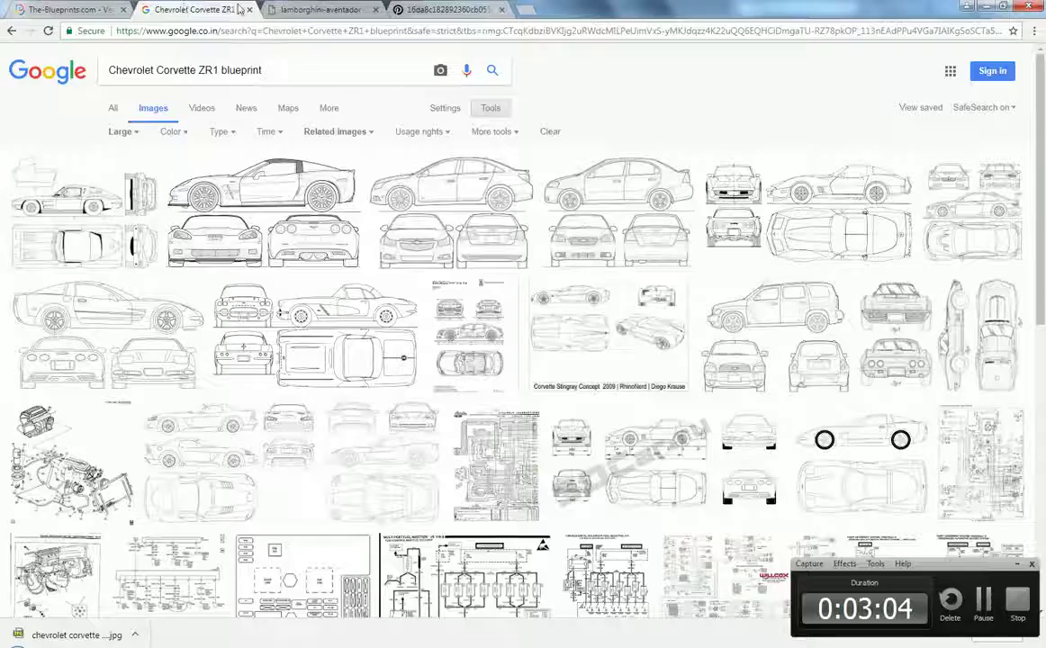
pyautogui.click(320, 9)
pyautogui.click(449, 10)
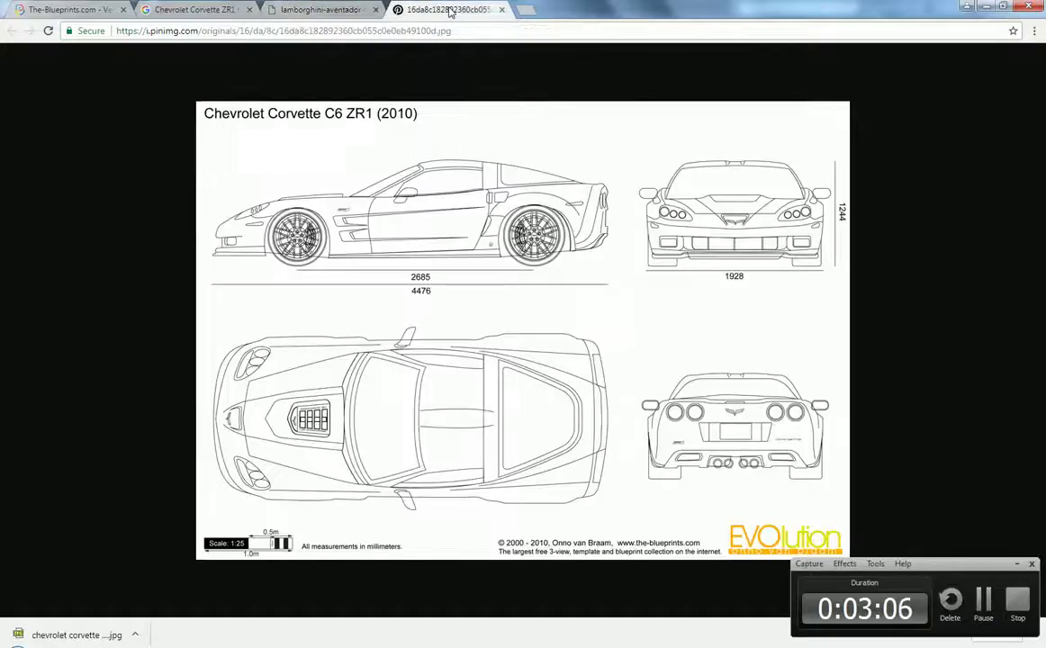
pyautogui.click(319, 9)
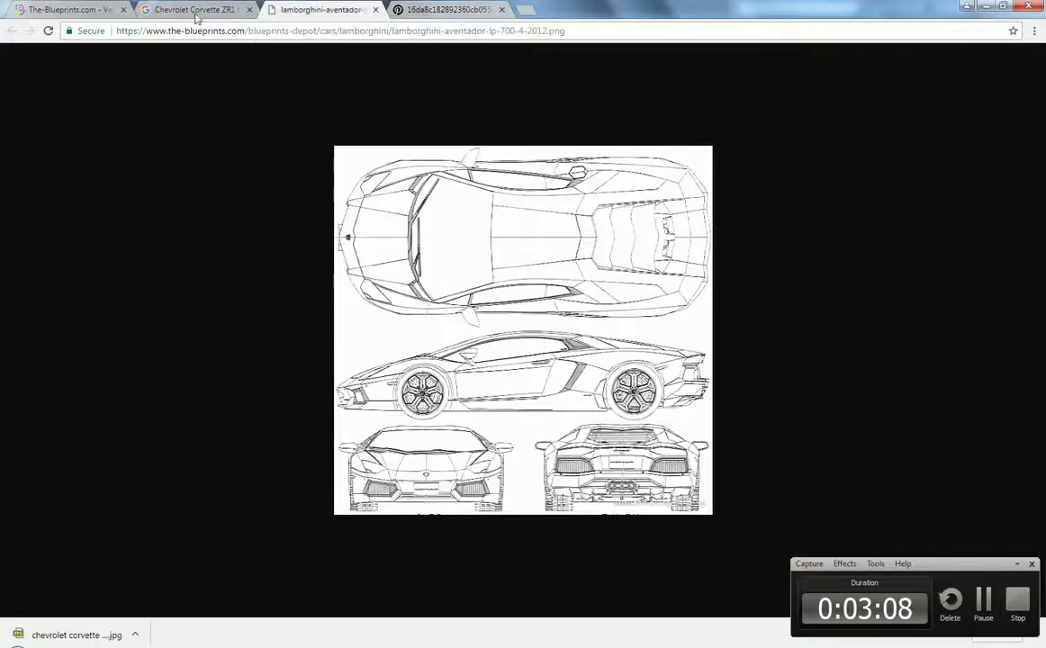
pyautogui.click(193, 9)
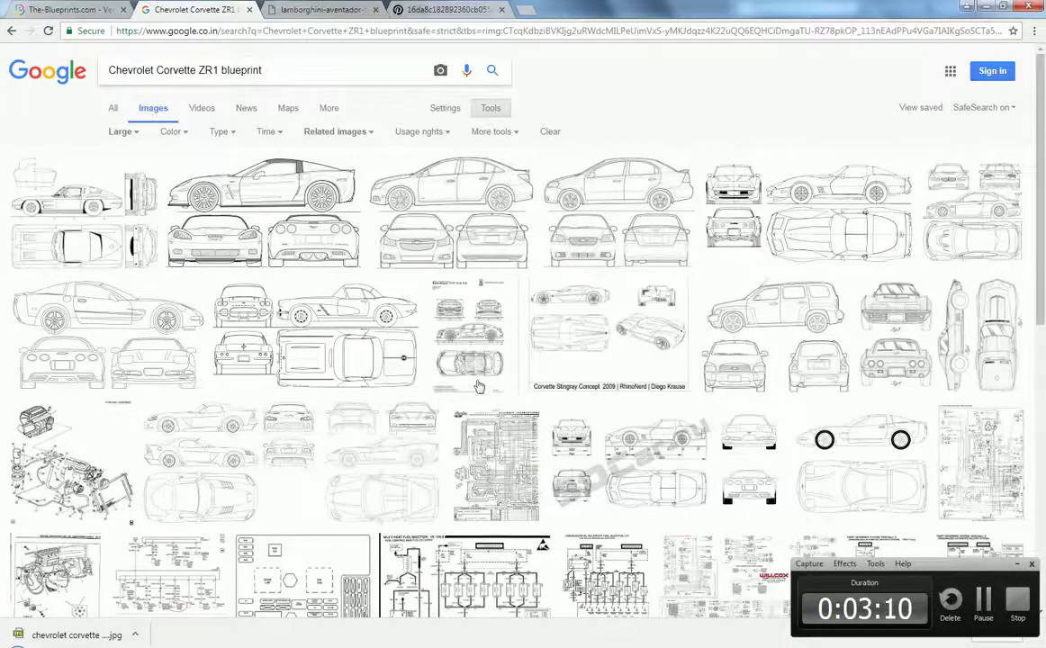
pyautogui.click(986, 9)
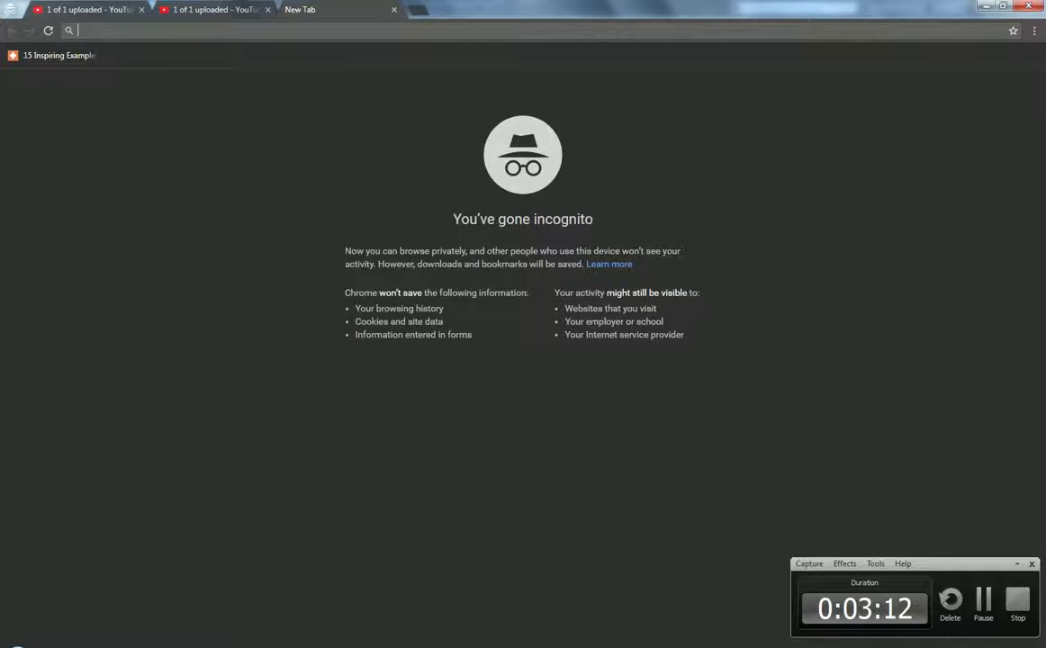
pyautogui.moveTo(21, 631)
pyautogui.click(369, 549)
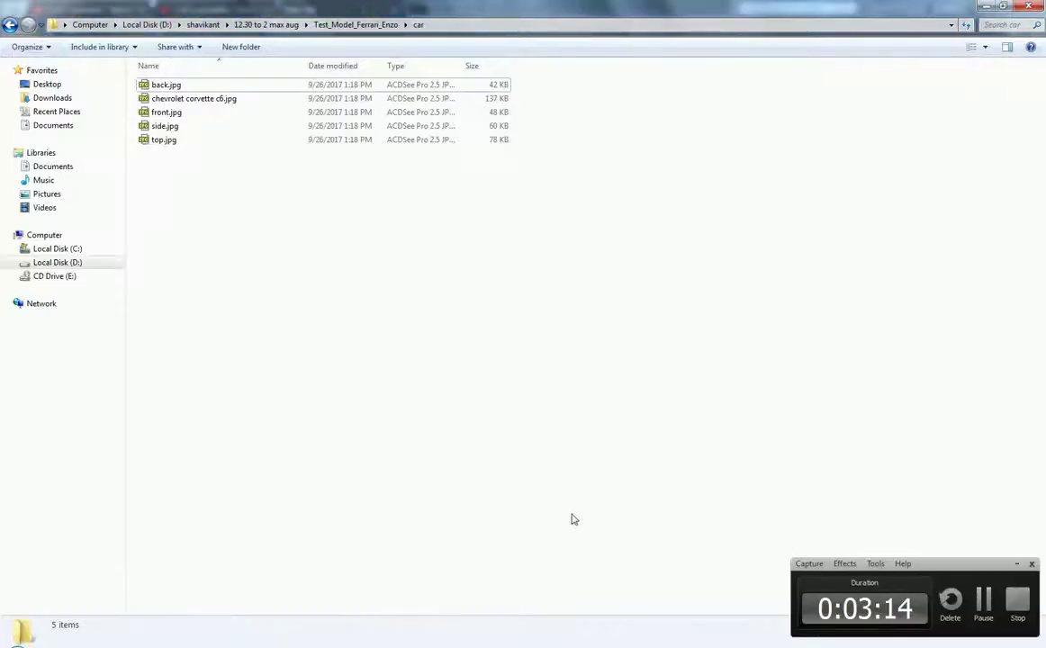
# Load top.jpg from the car folder as a Bitmap in material 19 - Default's Diffuse map
pyautogui.click(491, 564)
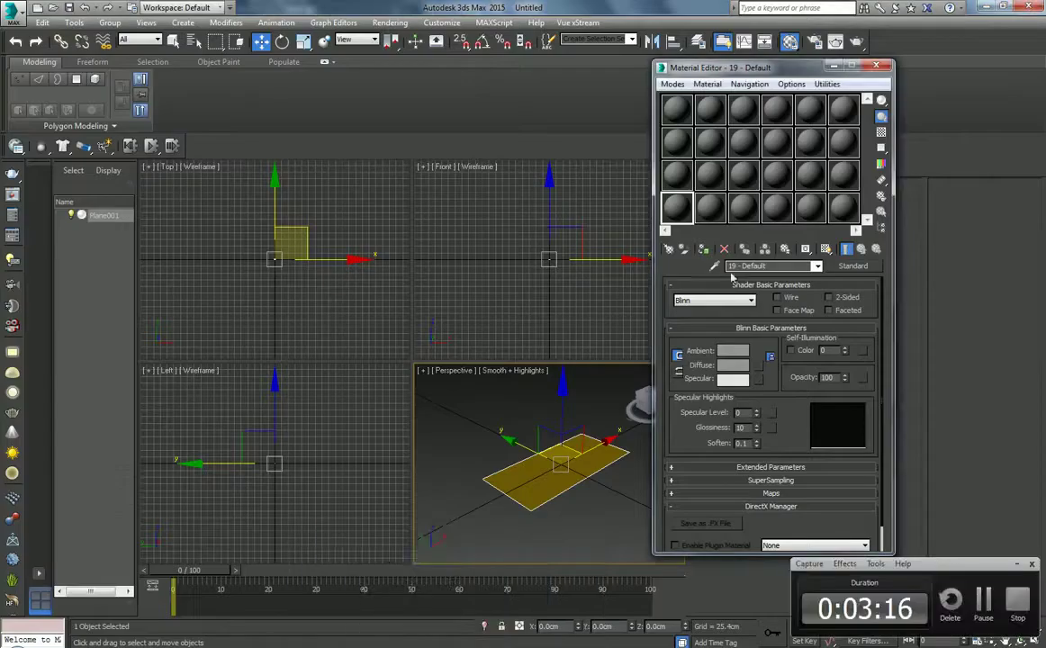
pyautogui.click(759, 365)
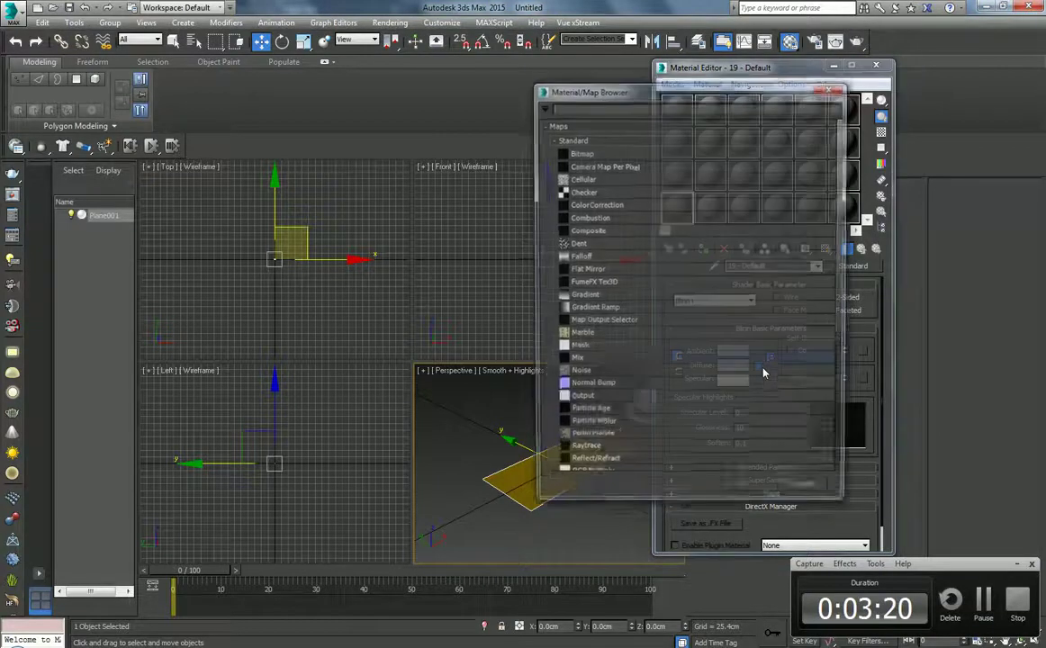
pyautogui.doubleClick(590, 160)
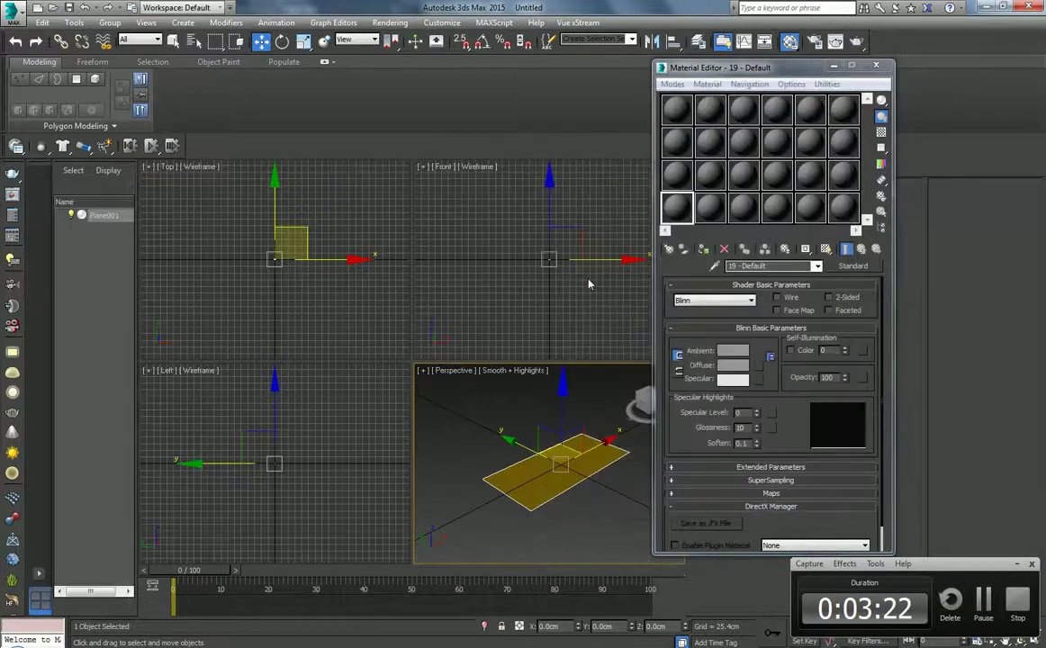
pyautogui.write('D:\\shavikant\\12.30 to 2 max aug\\Test_Model_Ferrari_Enzo\\car')
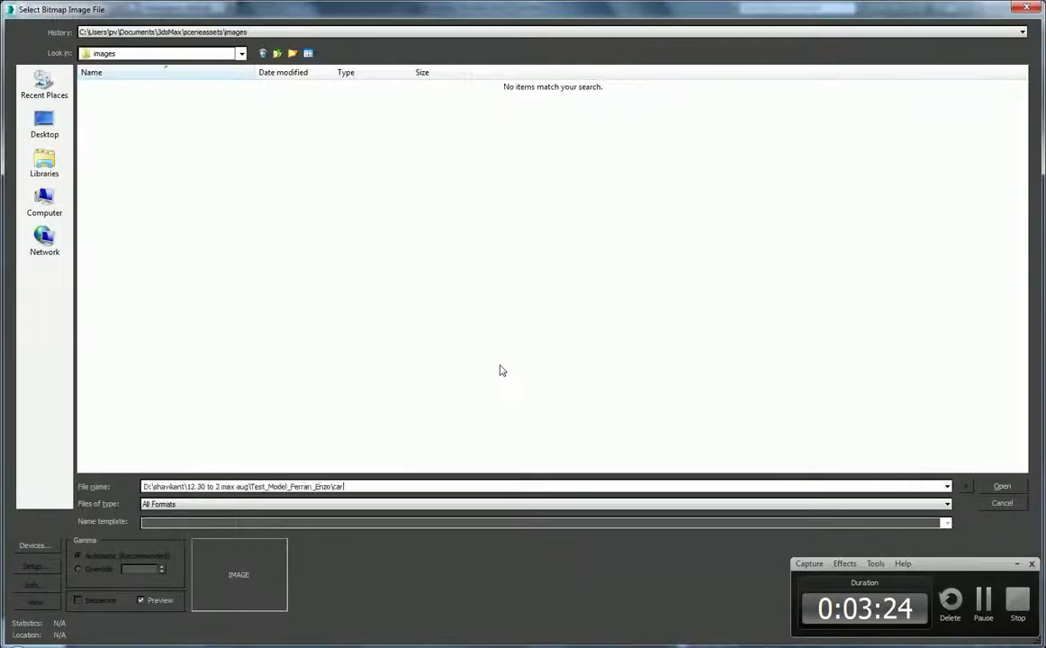
pyautogui.press('Return')
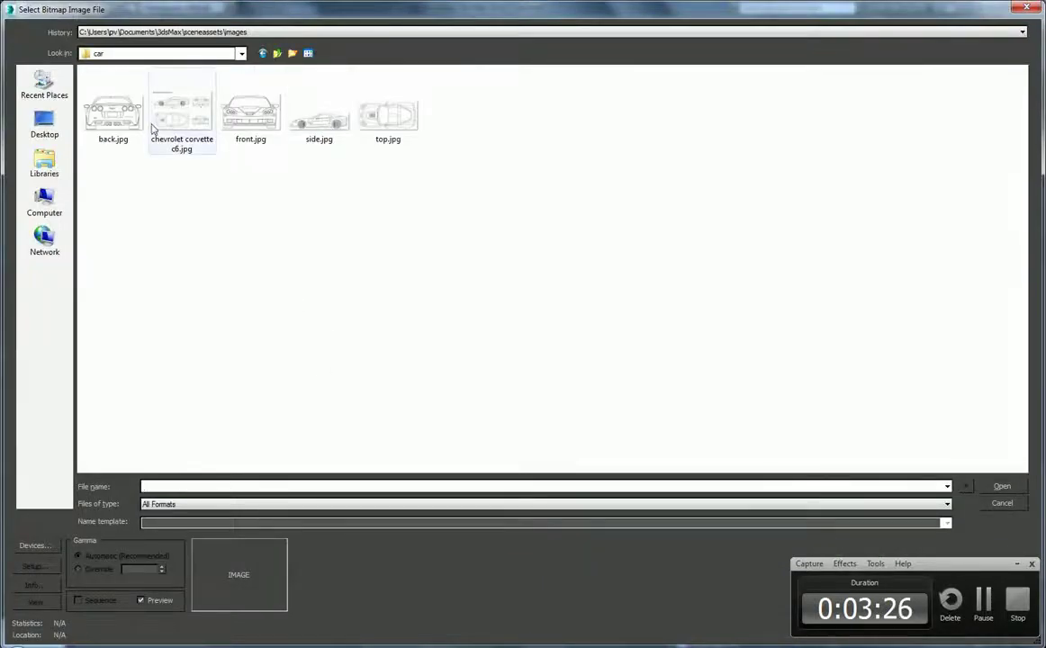
pyautogui.click(392, 131)
pyautogui.doubleClick(392, 132)
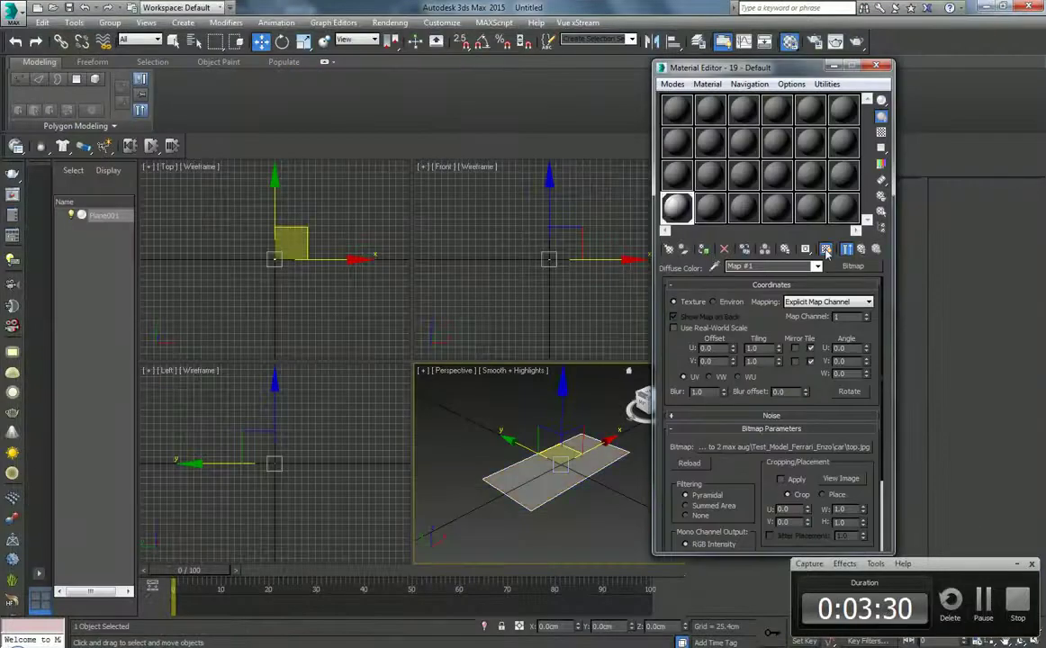
# Show the top.jpg blueprint shaded in the viewport and set the material's self-illumination to 100
pyautogui.click(826, 249)
pyautogui.click(862, 251)
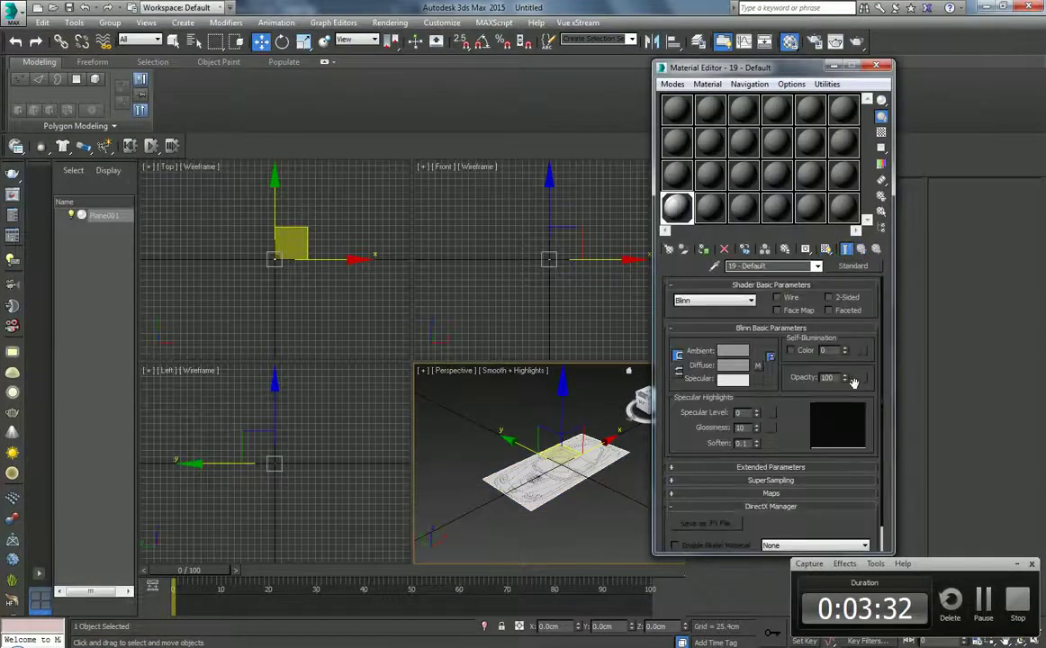
pyautogui.moveTo(845, 351); pyautogui.dragTo(845, 306)
pyautogui.scroll(2, 574, 474)
pyautogui.scroll(2, 574, 473)
# Maximize the Perspective viewport, reframe the car plane and reselect it
pyautogui.hotkey('alt', 'w')
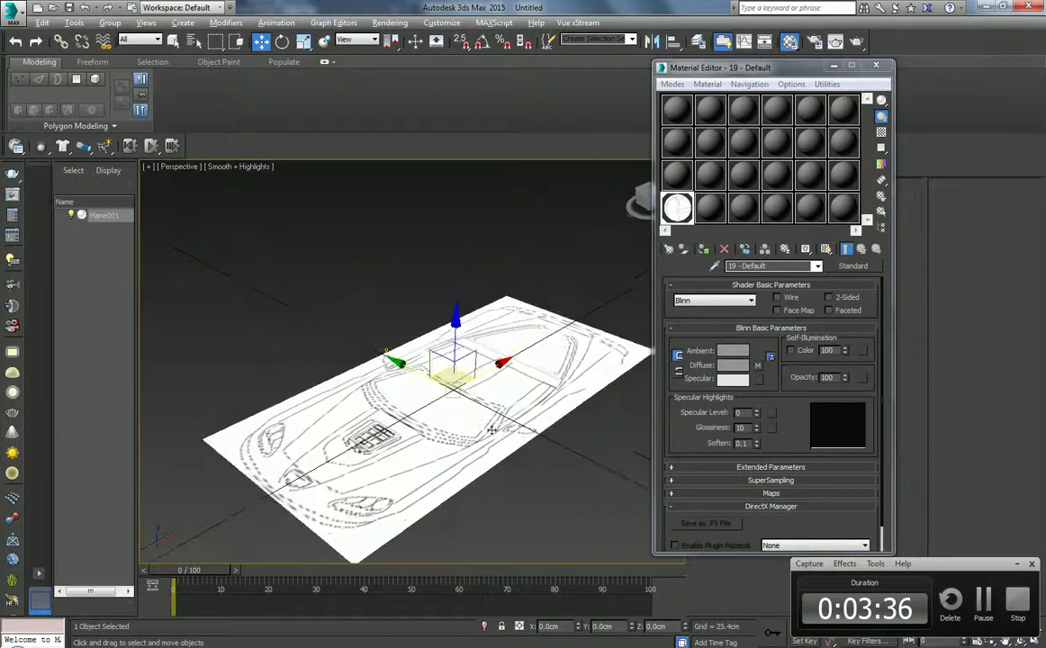
pyautogui.moveTo(507, 419)
pyautogui.mouseDown(button='middle')
pyautogui.moveTo(505, 438)
pyautogui.moveTo(526, 441)
pyautogui.mouseUp(button='middle')
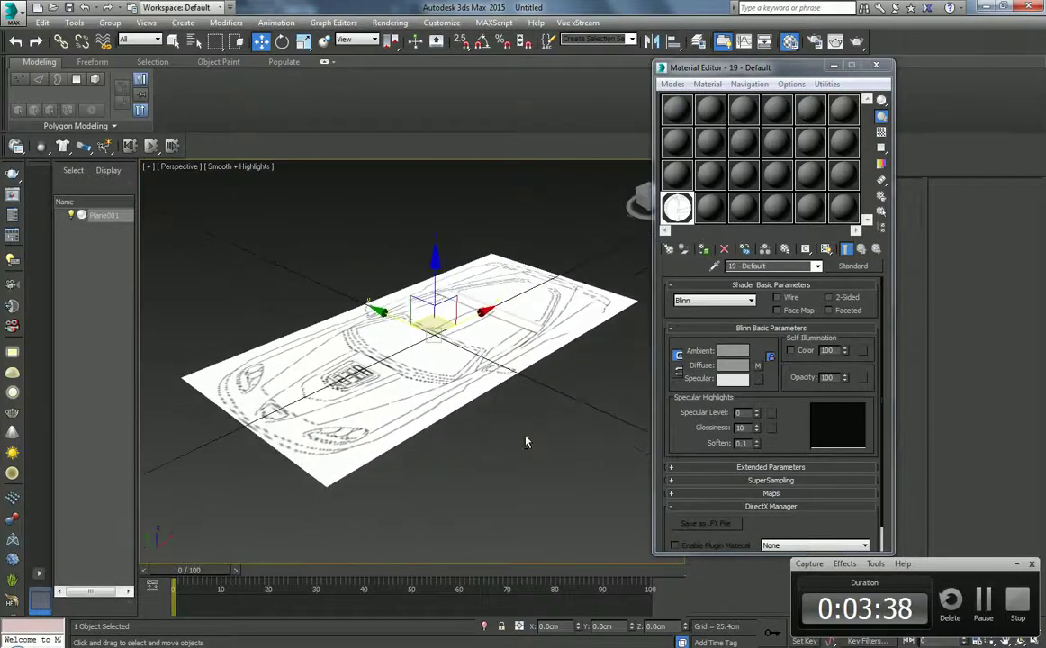
pyautogui.click(504, 423)
pyautogui.click(386, 403)
pyautogui.scroll(2, 386, 403)
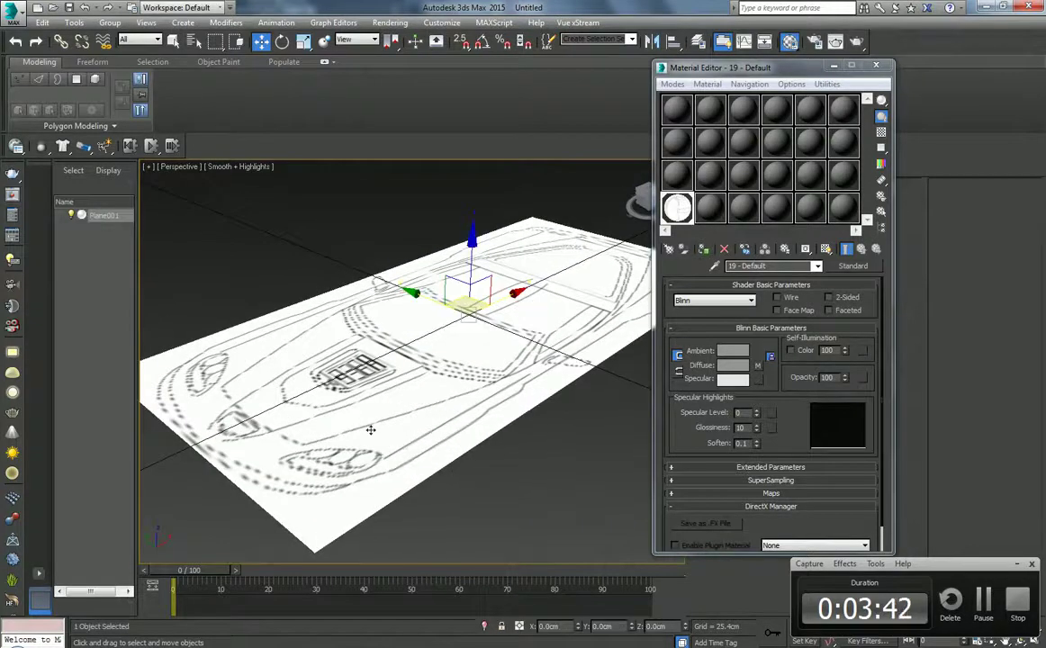
# Open Asset Tracking with Shift+T and jot the shortcut in the notes
pyautogui.hotkey('shift', 't')
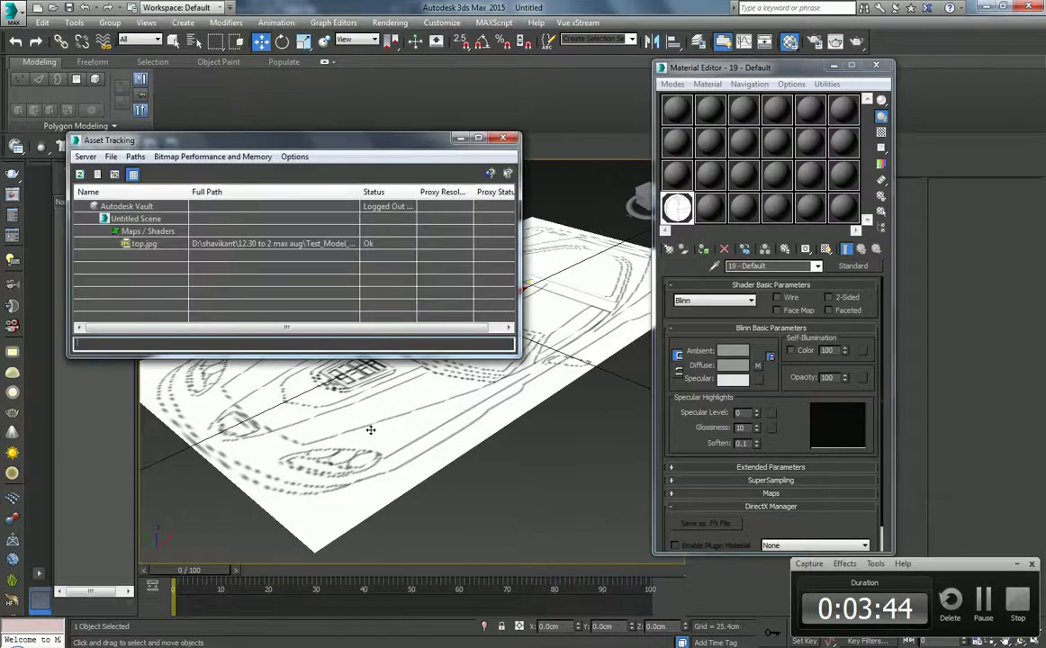
pyautogui.hotkey('alt', 'Tab')
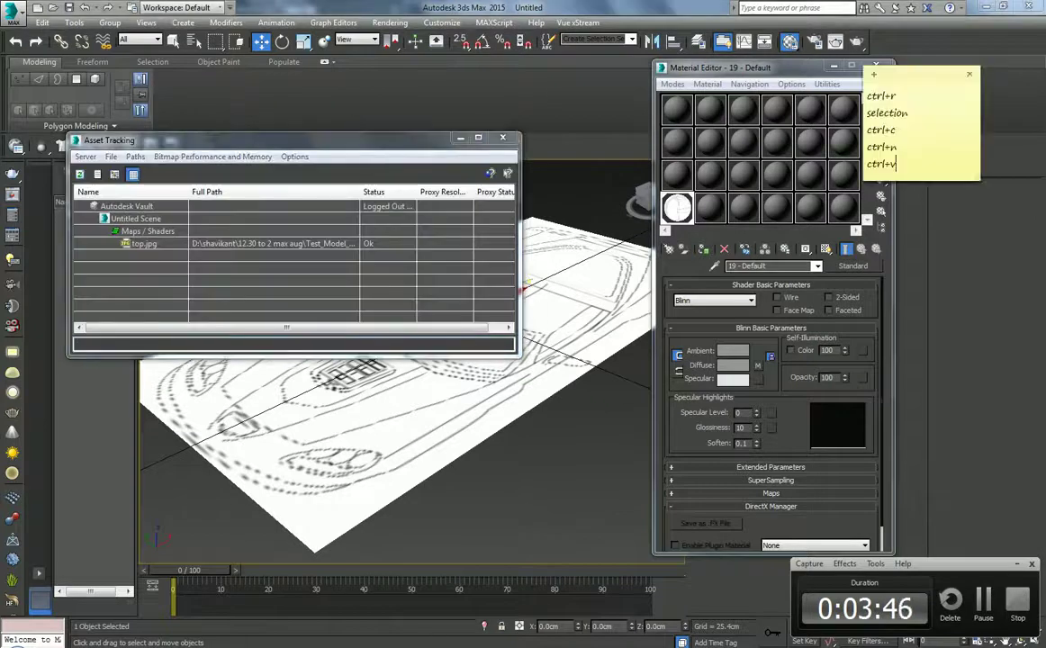
pyautogui.press('Return')
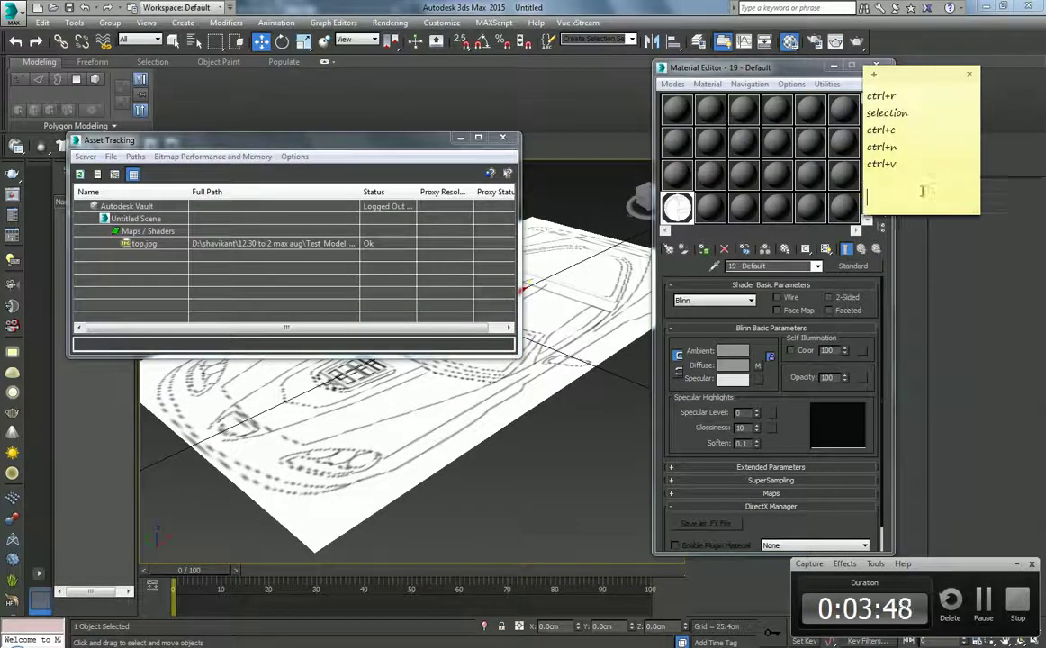
pyautogui.write('shif')
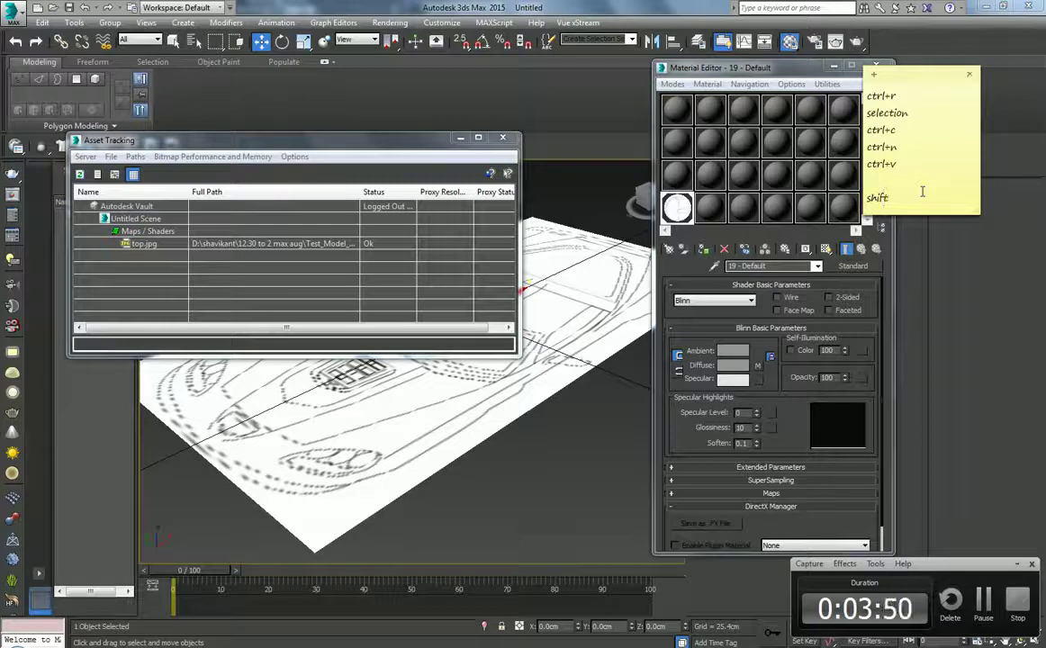
pyautogui.write('t')
pyautogui.click(535, 474)
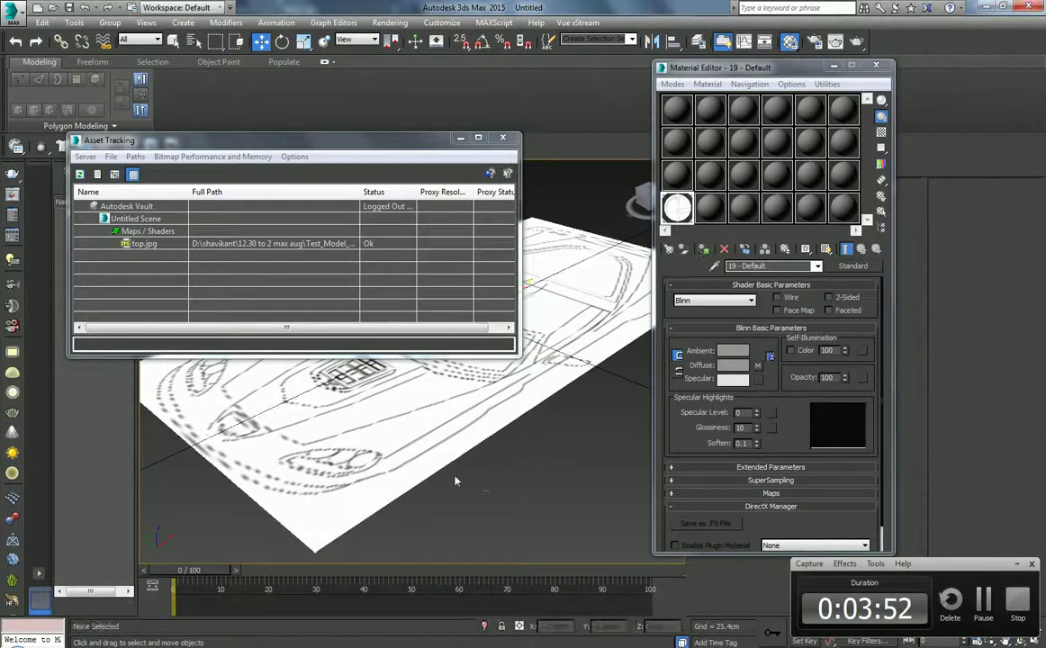
# Enable the bitmap proxy system at Full downscale, generate proxies, and close Asset Tracking
pyautogui.click(212, 157)
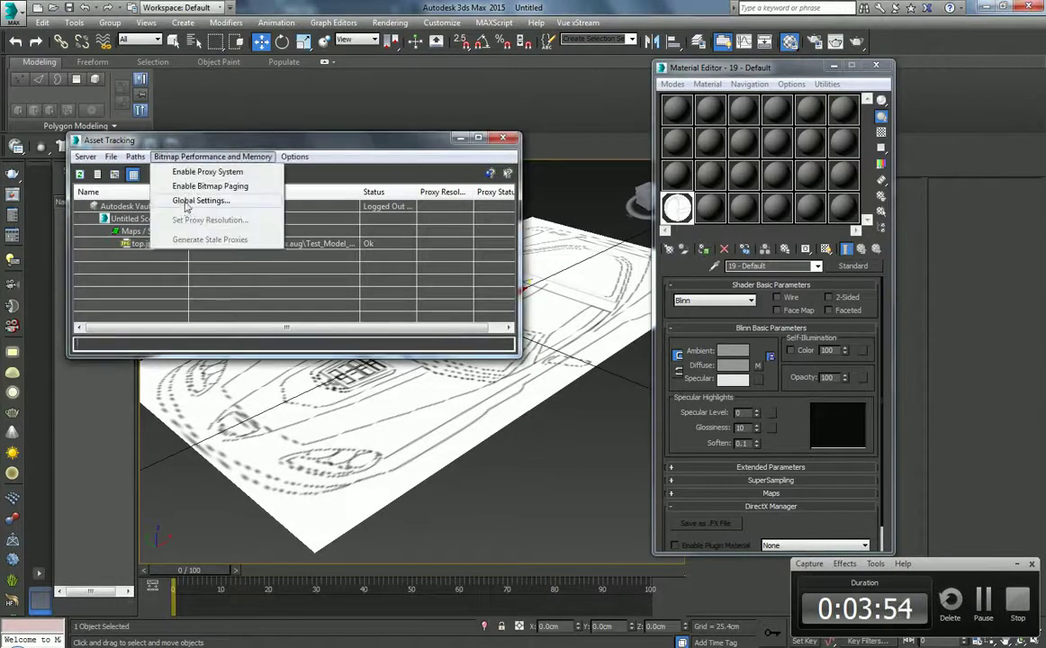
pyautogui.click(191, 200)
pyautogui.click(139, 240)
pyautogui.click(207, 252)
pyautogui.click(173, 238)
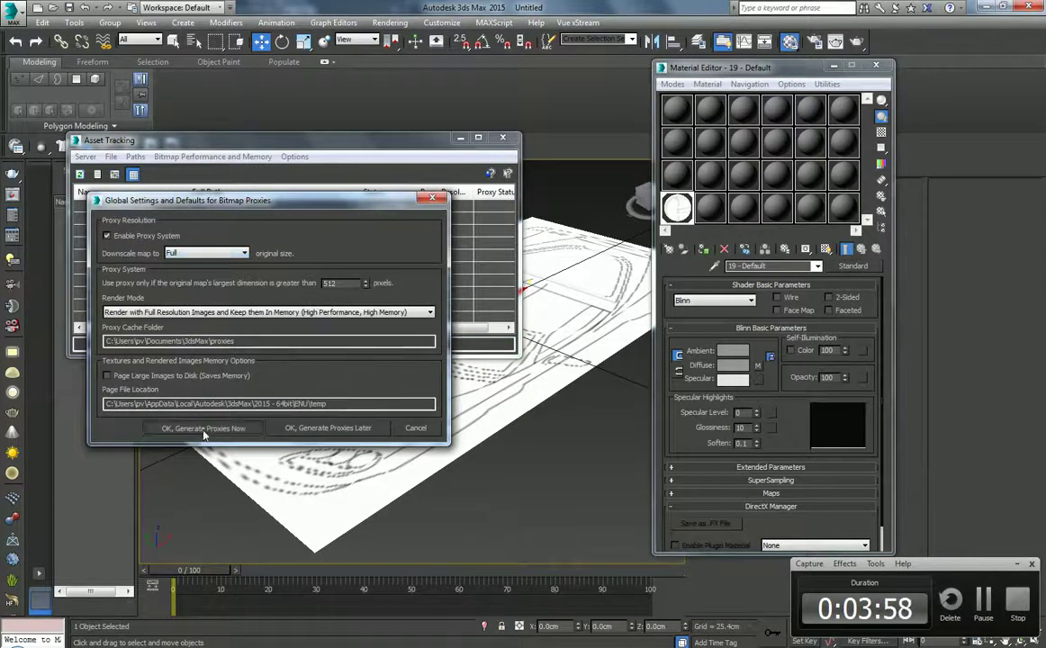
pyautogui.click(202, 428)
pyautogui.click(503, 139)
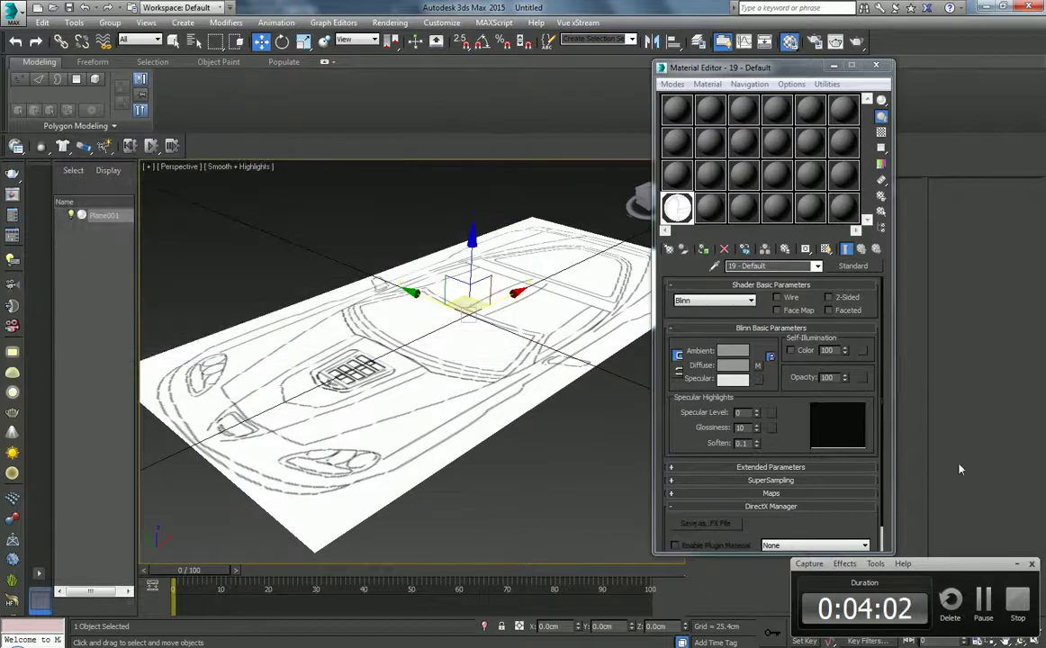
# Minimize the Material Editor, hide the grid, and settle on the Top view of the blueprint plane
pyautogui.click(833, 64)
pyautogui.moveTo(470, 347); pyautogui.dragTo(470, 319, button='middle')
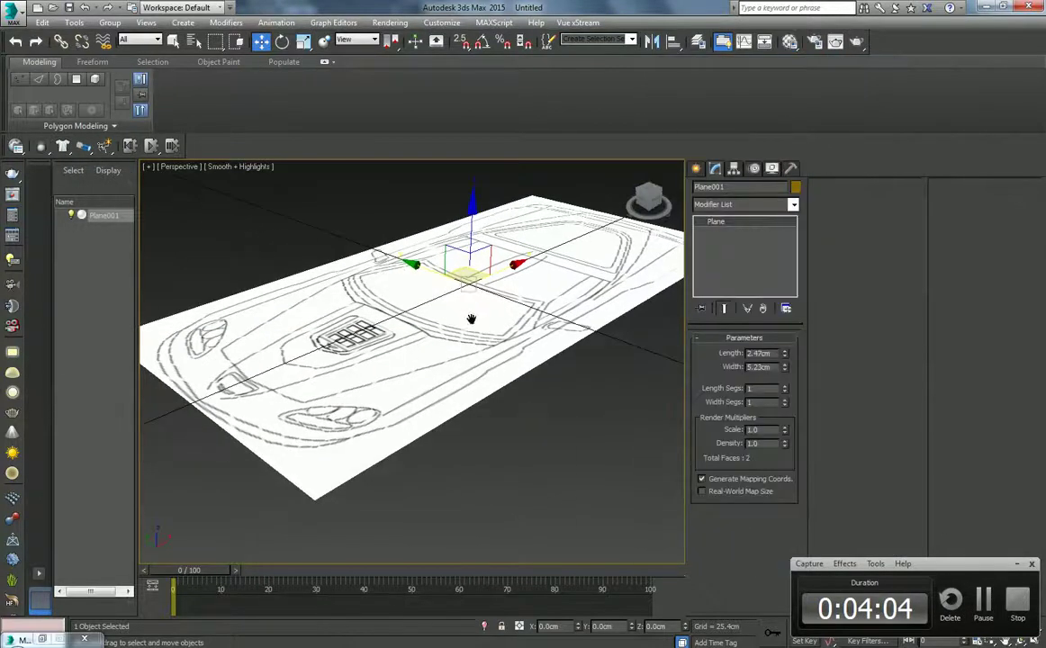
pyautogui.press('l')
pyautogui.press('g')
pyautogui.moveTo(448, 425)
pyautogui.mouseDown(button='middle')
pyautogui.moveTo(469, 385)
pyautogui.moveTo(346, 397)
pyautogui.mouseUp(button='middle')
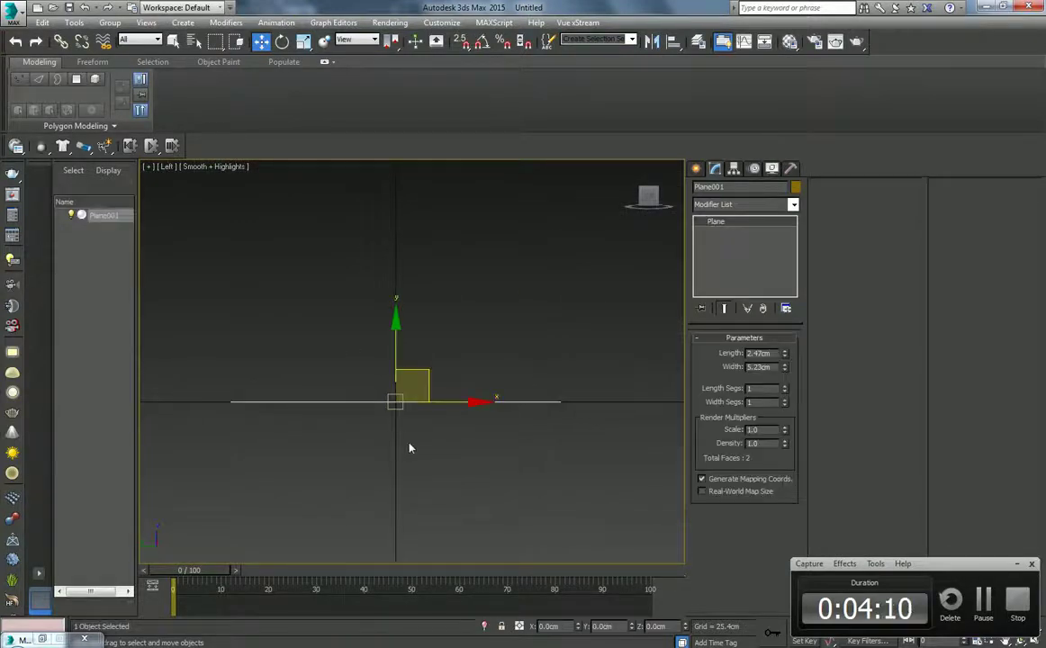
pyautogui.press('p')
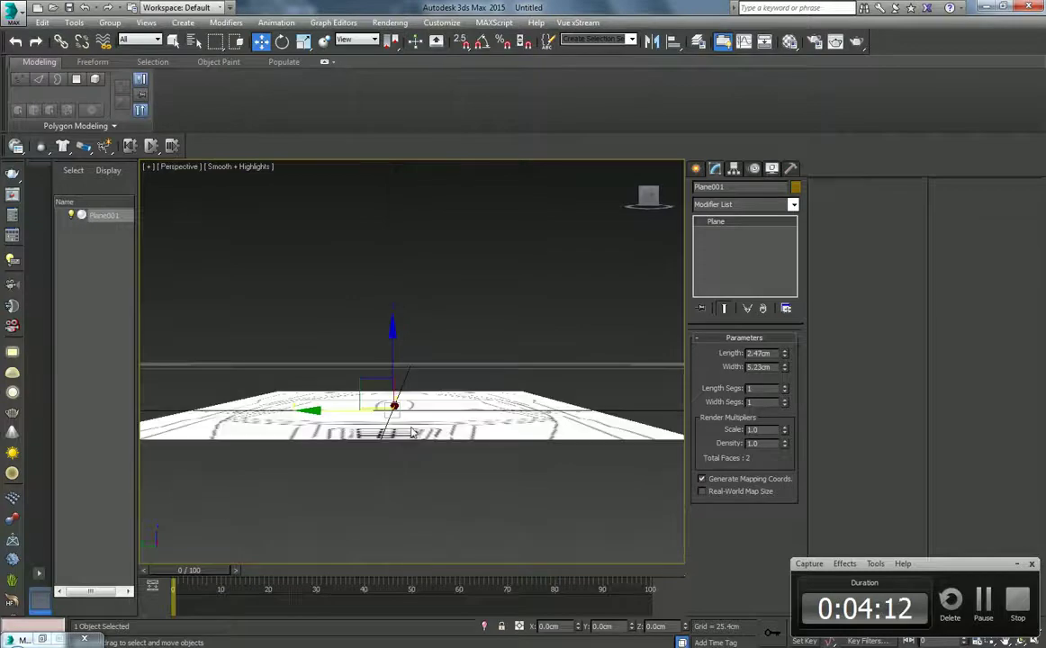
pyautogui.press('l')
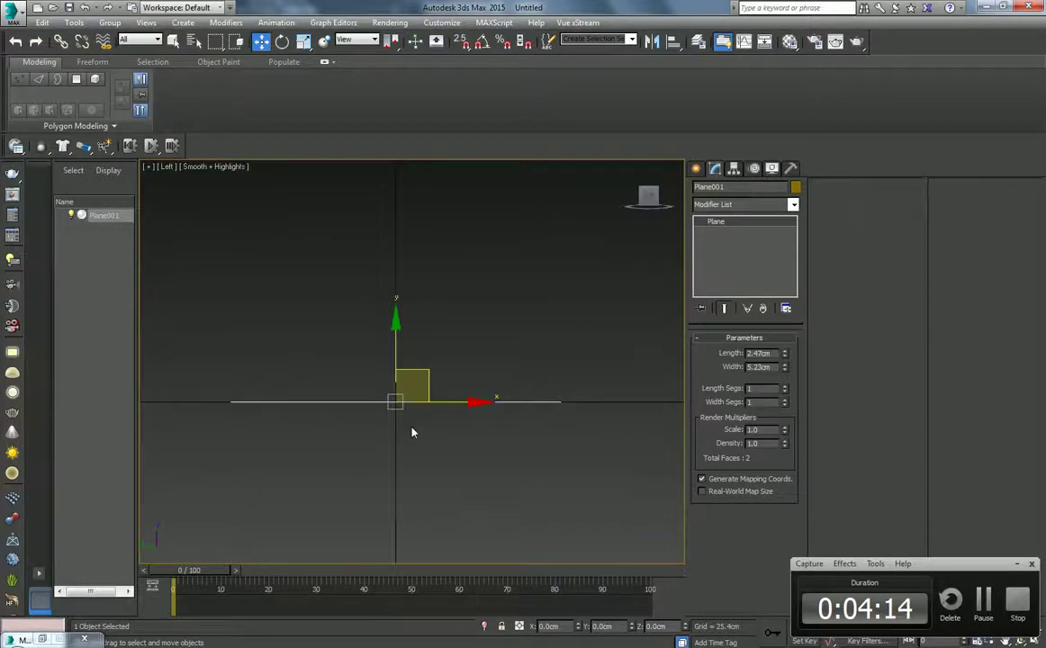
pyautogui.press('t')
pyautogui.scroll(-5, 420, 406)
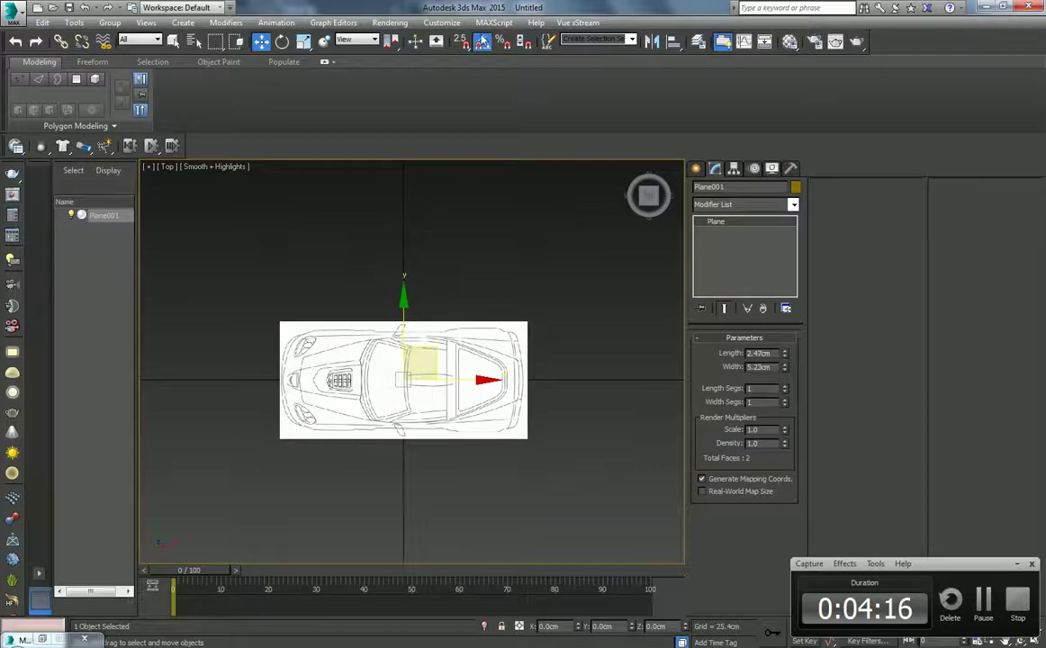
# Set the angle snap increment to 5 degrees
pyautogui.rightClick(482, 43)
pyautogui.write('5')
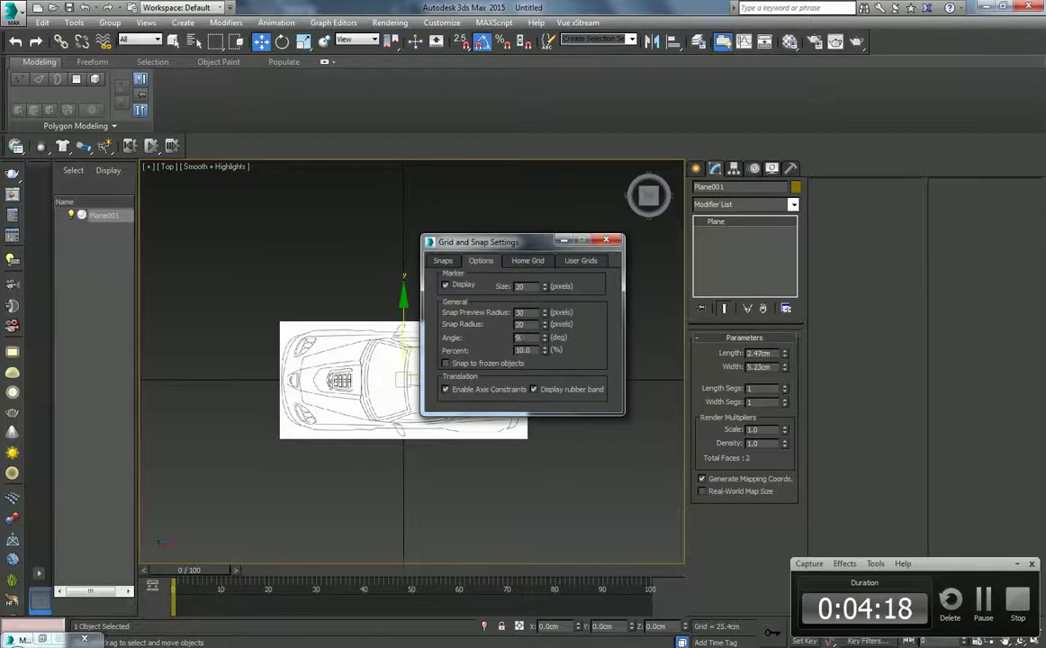
pyautogui.press('Escape')
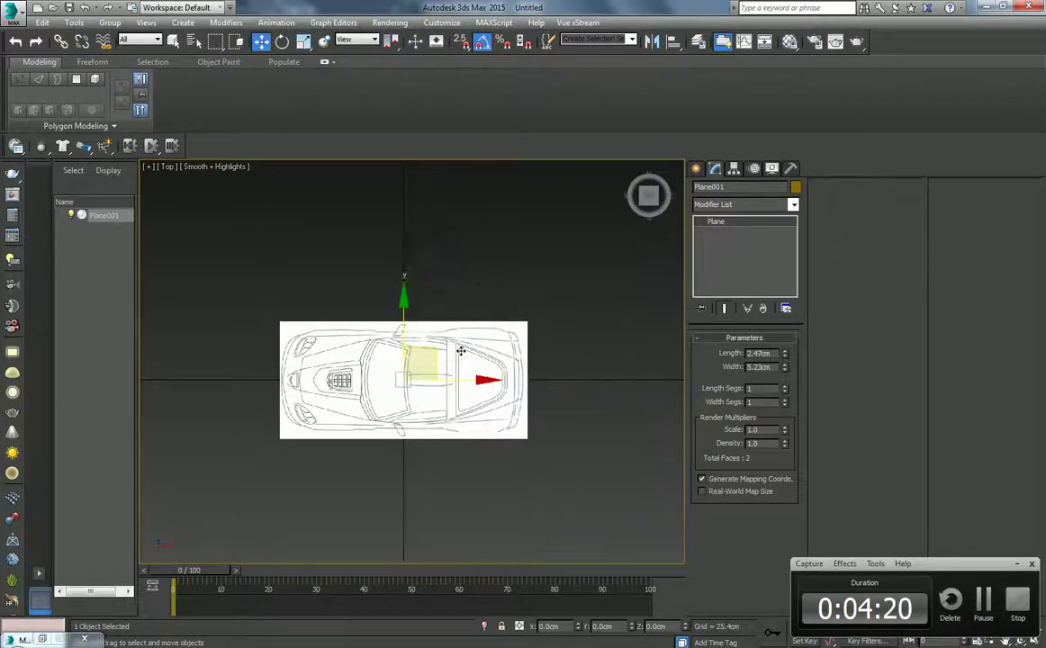
pyautogui.moveTo(461, 351); pyautogui.dragTo(494, 352, button='middle')
# Shift-rotate the plane 180° to create a copy named Plane002
pyautogui.press('e')
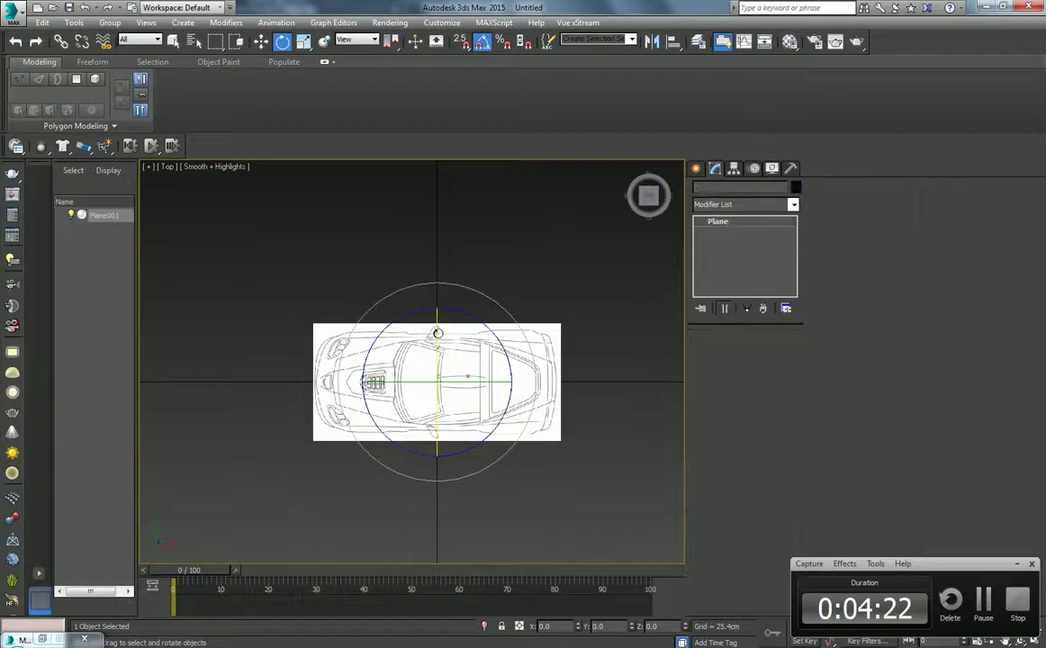
pyautogui.keyDown('shift'); pyautogui.moveTo(437, 336); pyautogui.dragTo(398, 319); pyautogui.keyUp('shift')
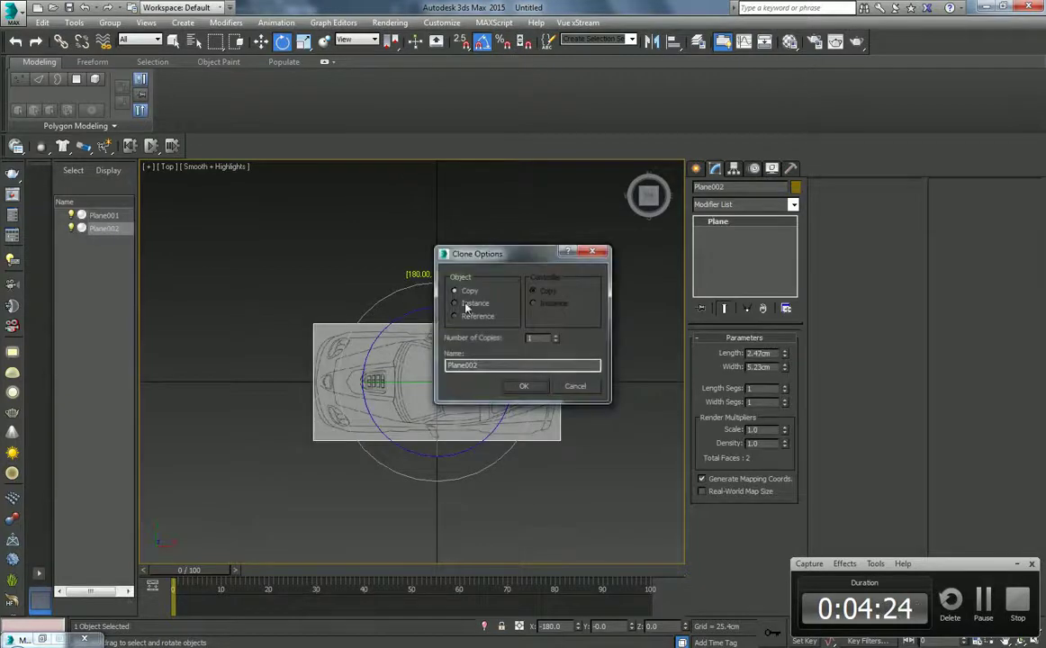
pyautogui.click(523, 387)
# Stand Plane002 upright in Perspective and slide it toward one end of the car plane
pyautogui.press('p')
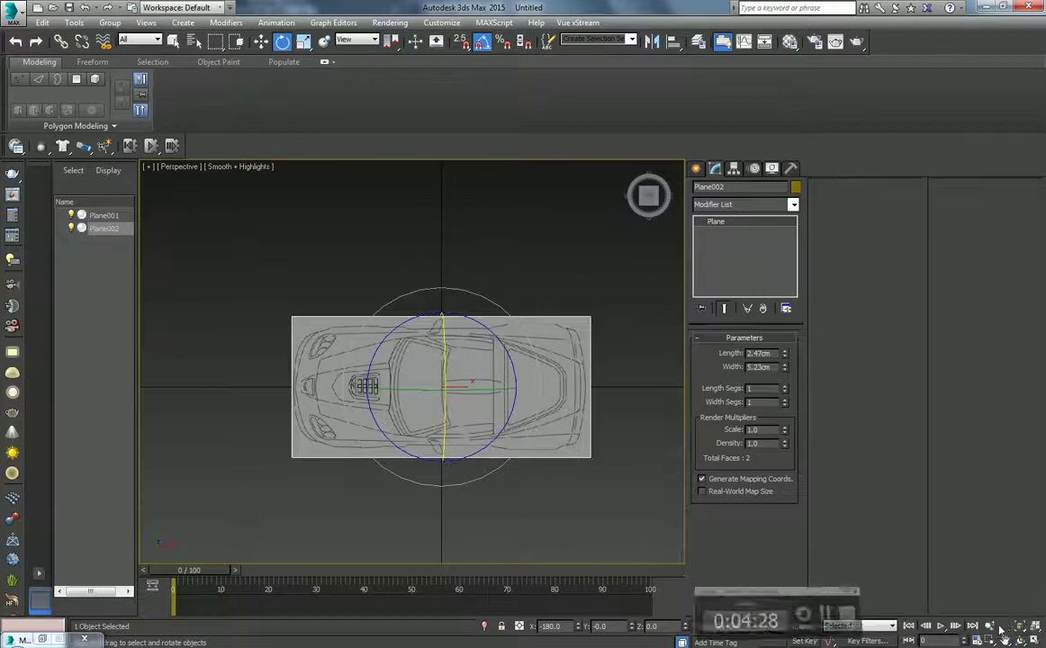
pyautogui.hotkey('ctrl', 'r')
pyautogui.moveTo(396, 396)
pyautogui.mouseDown()
pyautogui.moveTo(420, 352)
pyautogui.moveTo(486, 287)
pyautogui.moveTo(486, 311)
pyautogui.moveTo(441, 306)
pyautogui.mouseUp()
pyautogui.press('e')
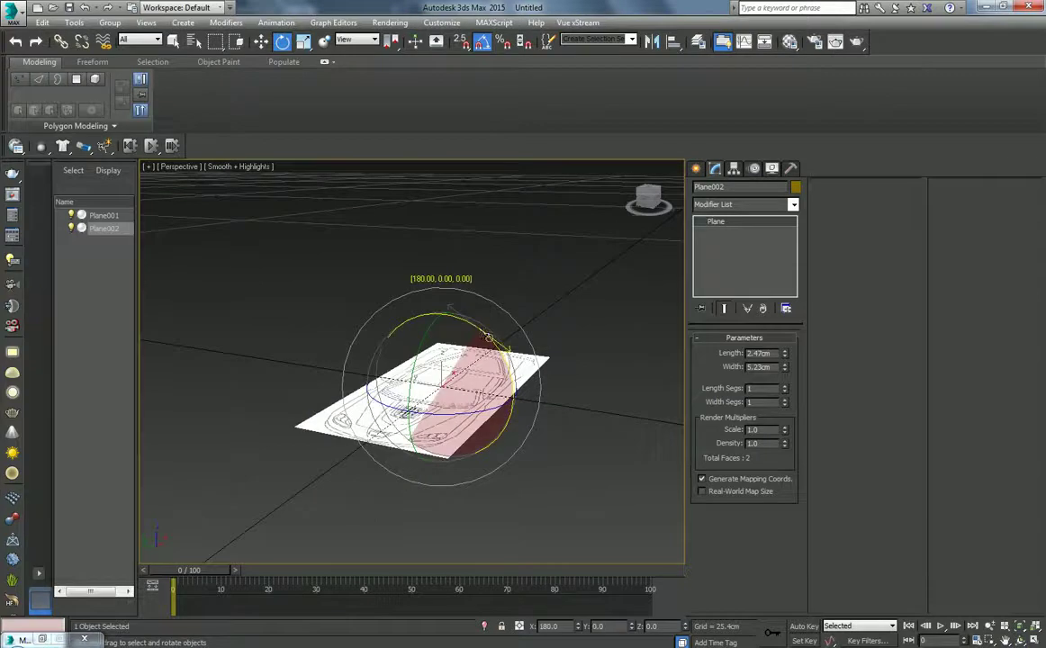
pyautogui.press('w')
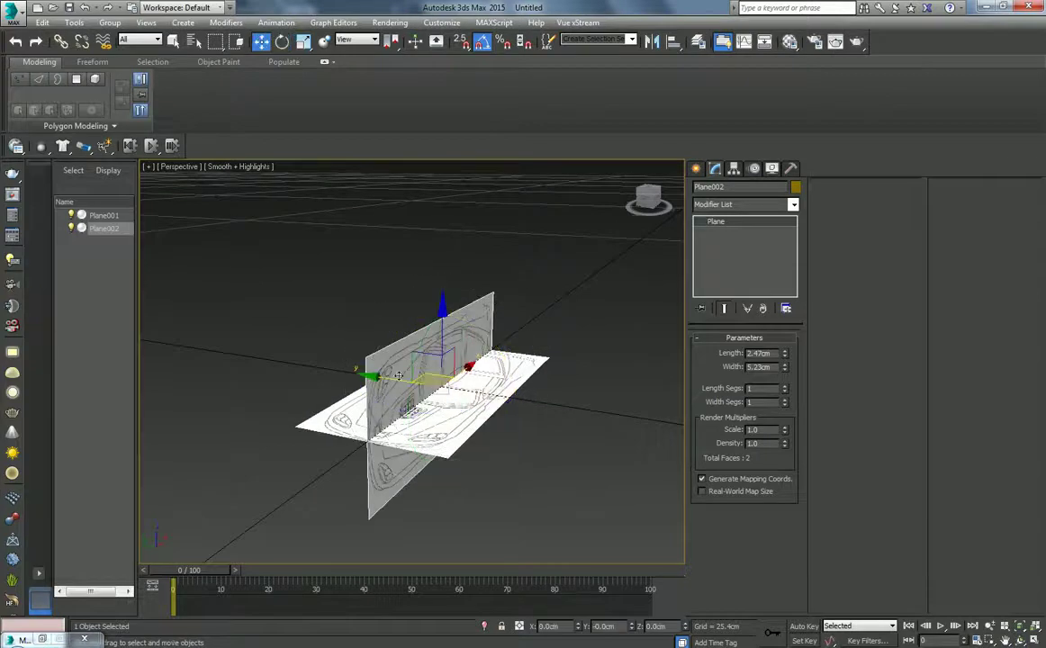
pyautogui.moveTo(402, 373); pyautogui.dragTo(326, 369)
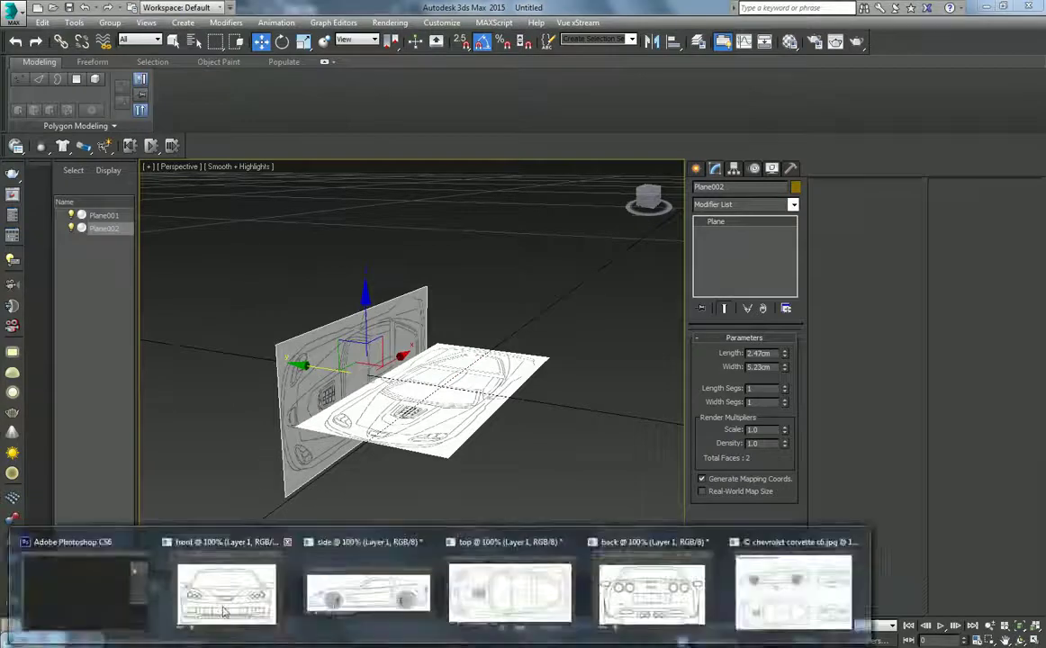
# In Photoshop, read the side blueprint's image size: 2.06 × 0.603 inches
pyautogui.moveTo(22, 639)
pyautogui.click(97, 538)
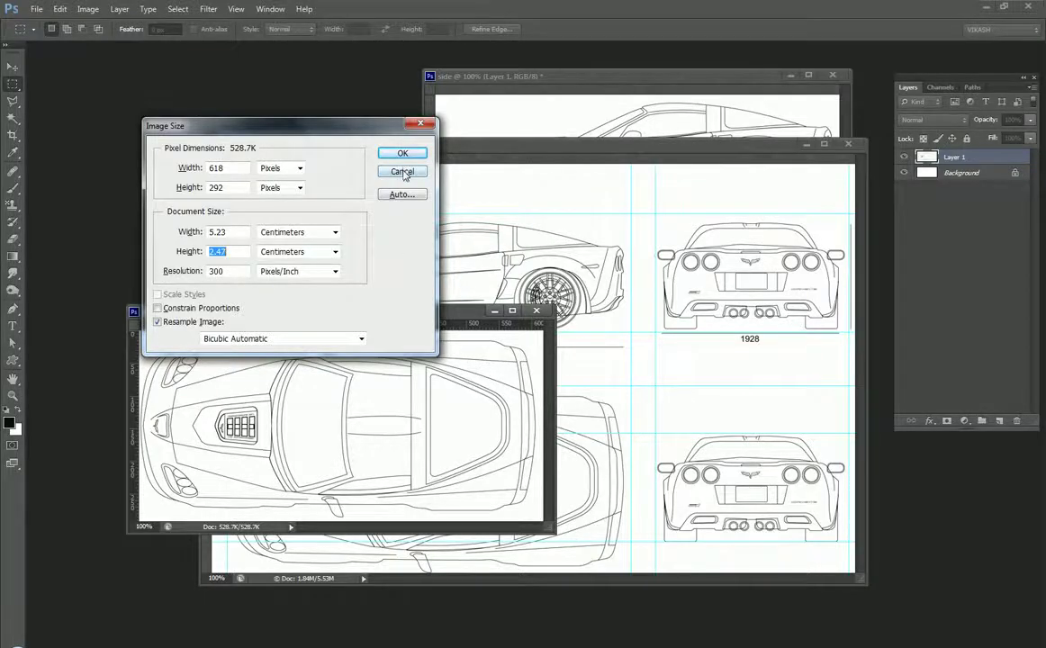
pyautogui.click(403, 172)
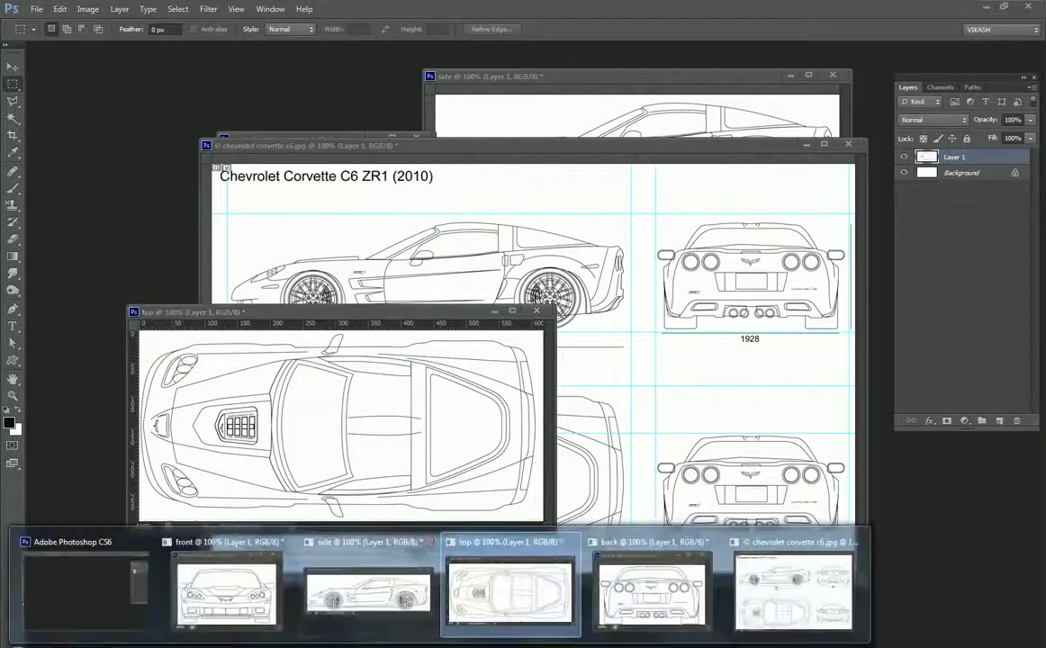
pyautogui.click(374, 594)
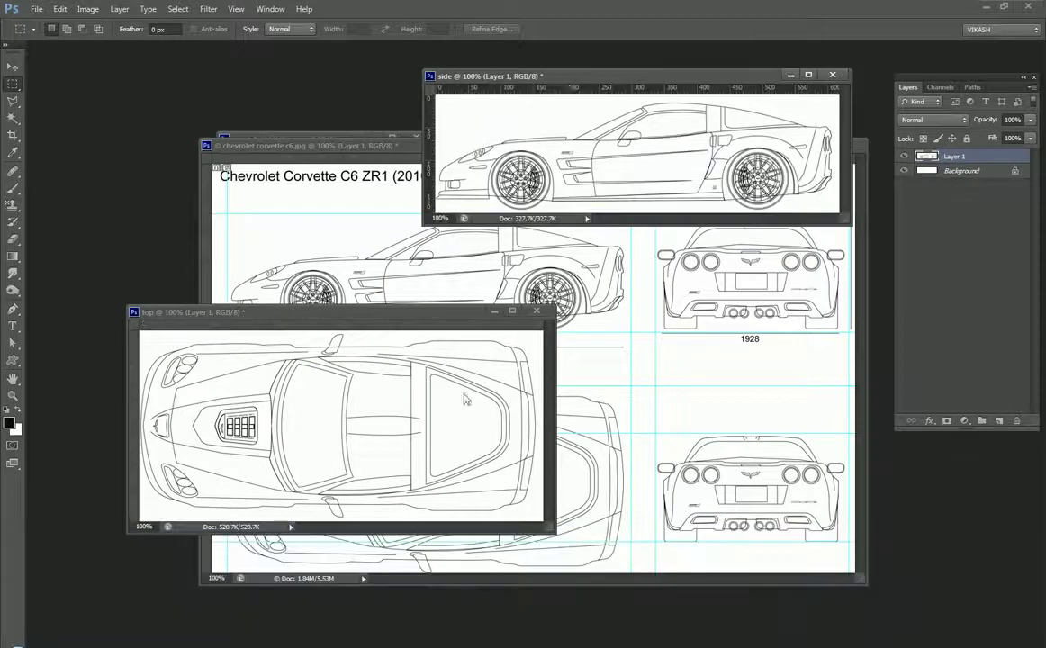
pyautogui.rightClick(569, 79)
pyautogui.click(612, 99)
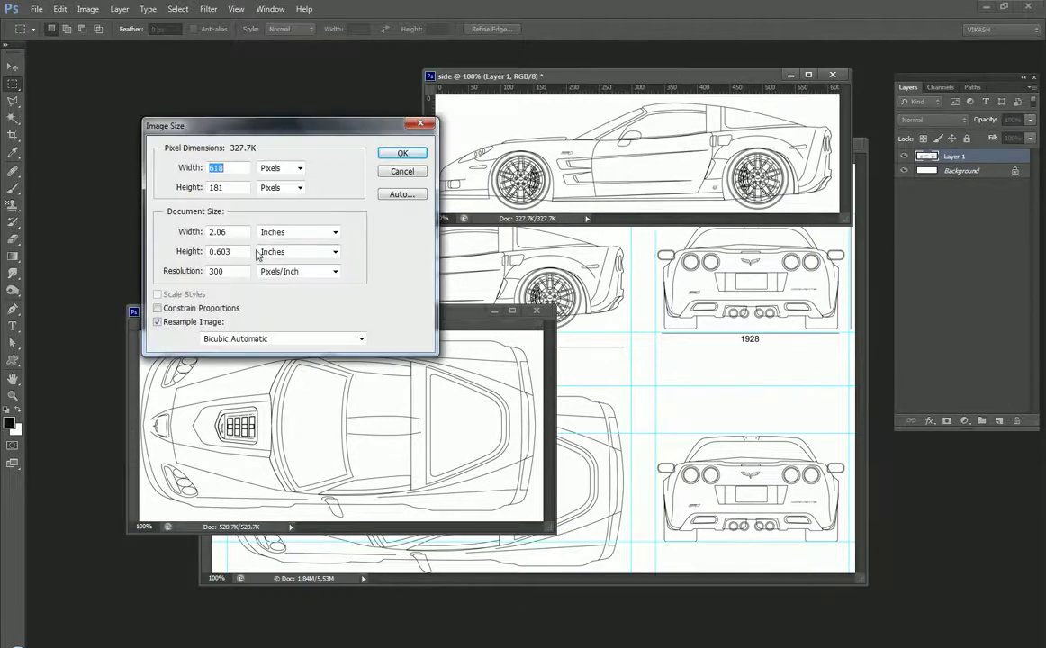
pyautogui.click(237, 231)
pyautogui.click(235, 253)
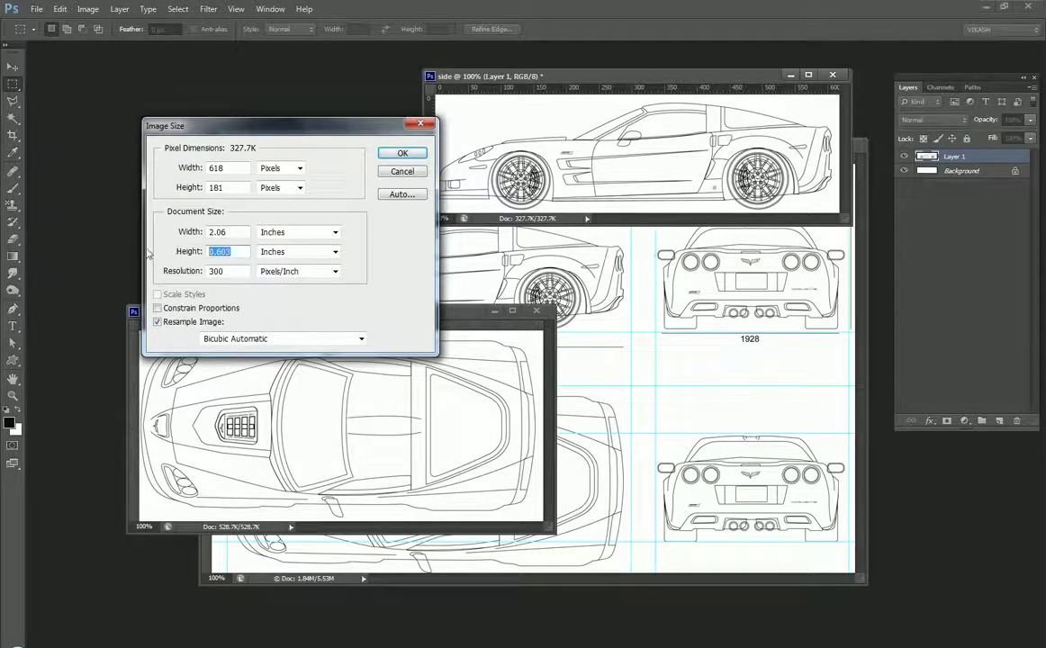
pyautogui.click(404, 171)
# Check the top blueprint's image size, then return to 3ds Max
pyautogui.click(352, 310)
pyautogui.rightClick(364, 316)
pyautogui.click(396, 339)
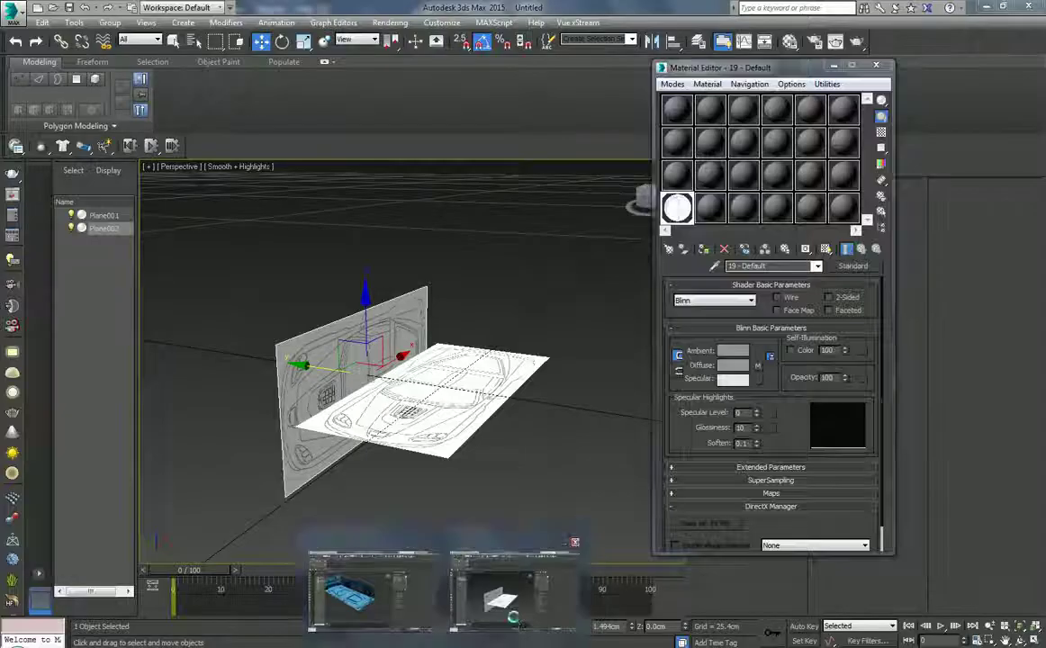
pyautogui.click(469, 576)
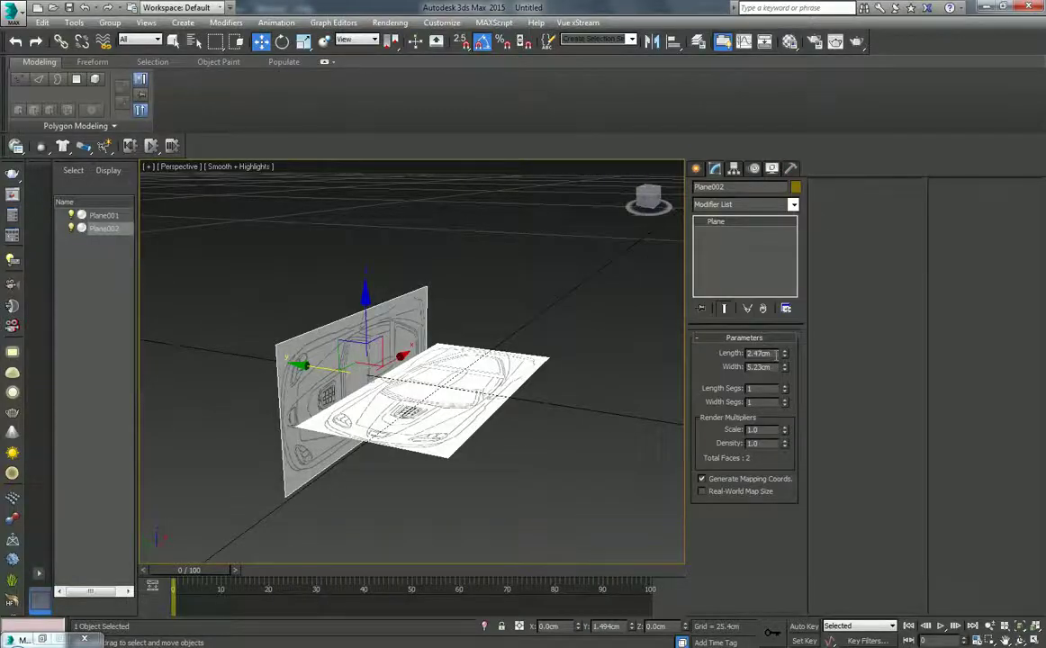
# Set Plane002's length to 0.603 cm and re-centre the planes in view
pyautogui.moveTo(775, 353); pyautogui.dragTo(671, 354)
pyautogui.write('0.603')
pyautogui.press('Return')
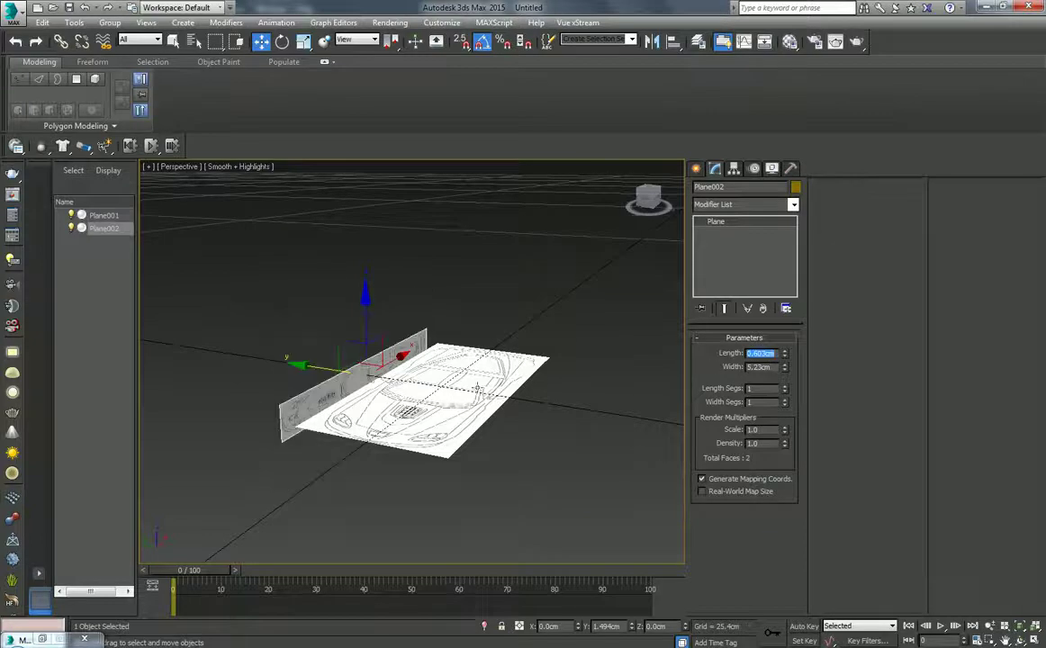
pyautogui.moveTo(403, 360); pyautogui.dragTo(493, 322, button='middle')
pyautogui.scroll(3, 494, 321)
pyautogui.scroll(2, 498, 361)
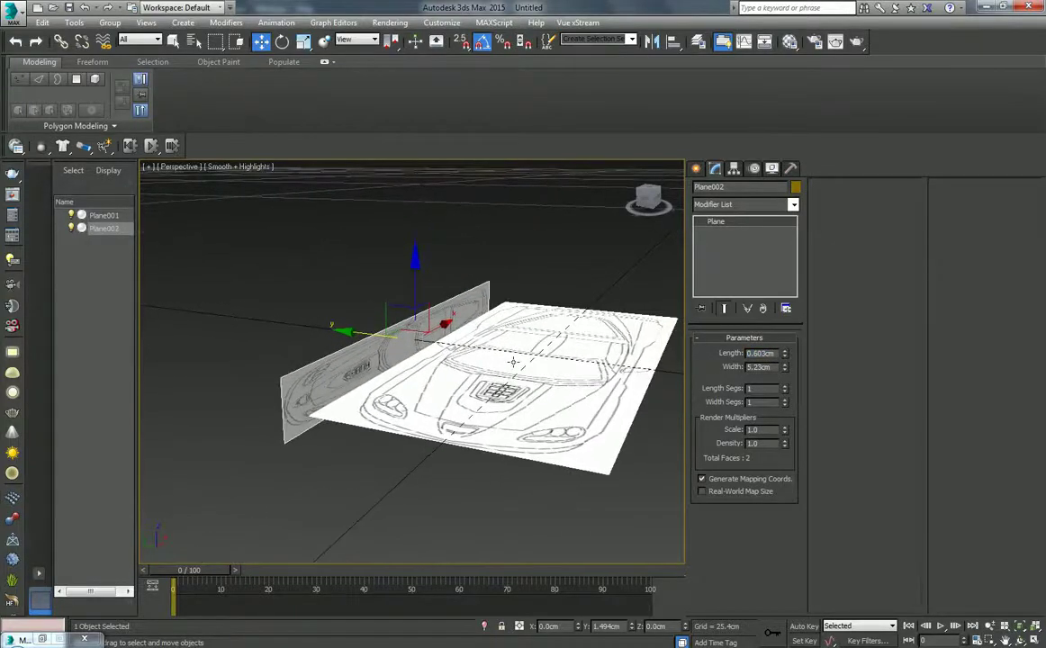
# In the Material Editor, rename the floor plane's material to 'top'
pyautogui.press('m')
pyautogui.click(709, 208)
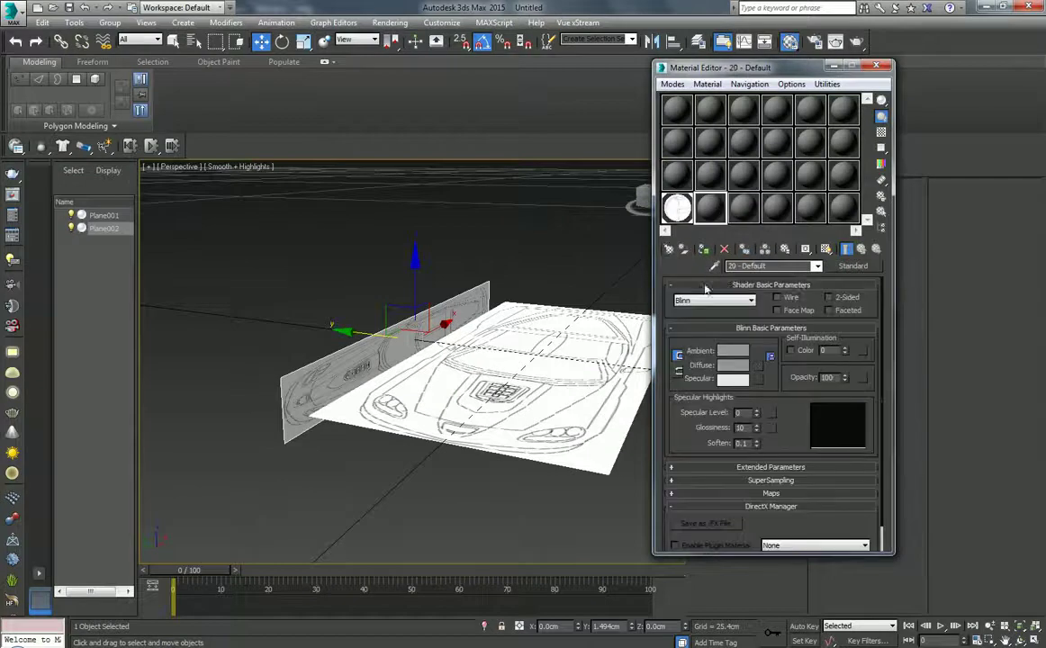
pyautogui.click(703, 250)
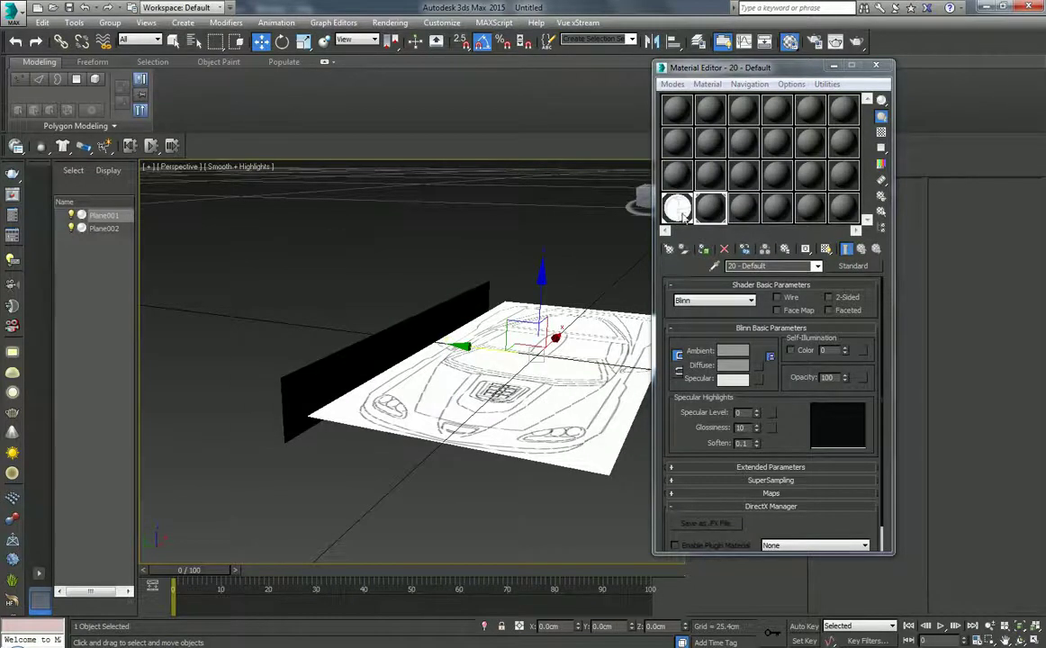
pyautogui.click(680, 216)
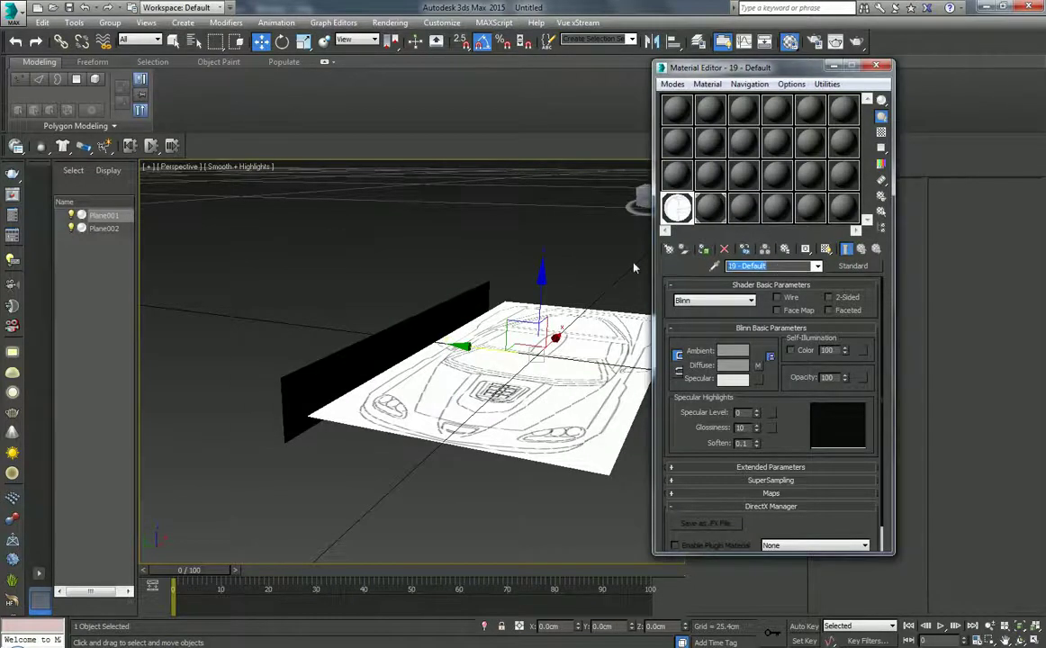
pyautogui.click(775, 266)
pyautogui.write('top')
pyautogui.press('Return')
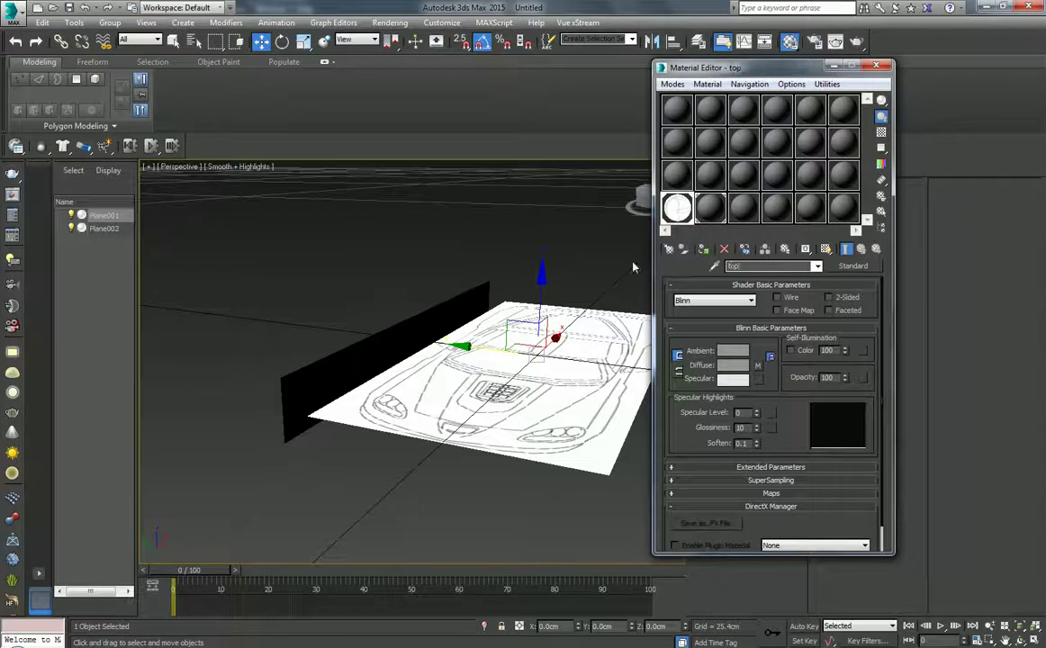
# Apply a fresh material to the vertical plane and name it 'side'
pyautogui.click(709, 208)
pyautogui.click(378, 378)
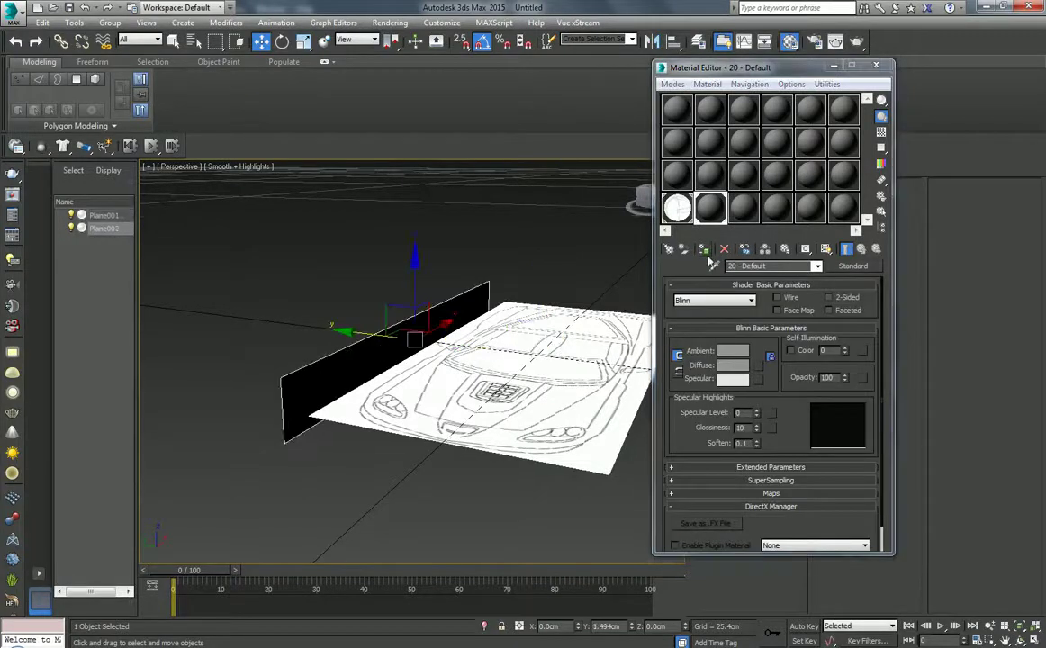
pyautogui.click(705, 252)
pyautogui.click(770, 266)
pyautogui.write('c')
pyautogui.write('ide')
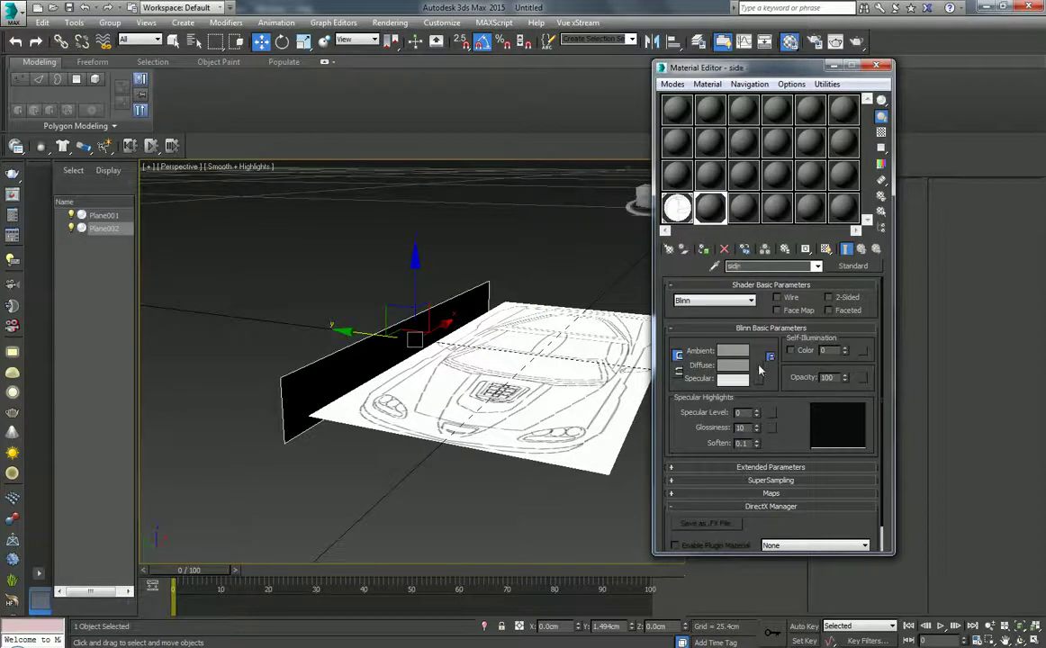
# Load side.jpg as the diffuse bitmap, show it in the viewport, and assign it to the plane
pyautogui.click(759, 357)
pyautogui.doubleClick(527, 149)
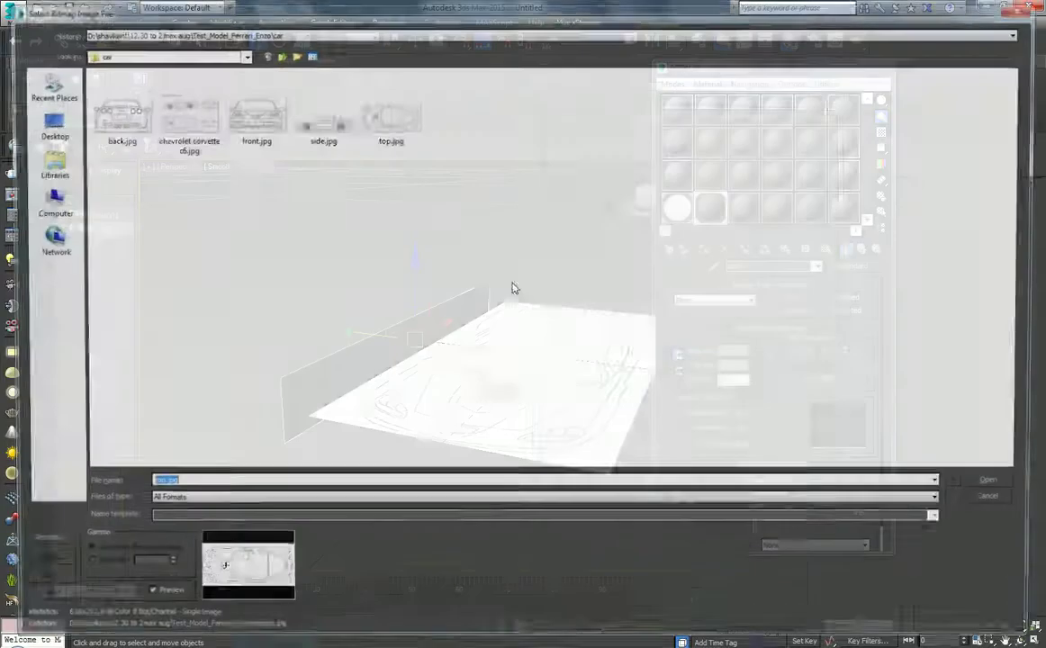
pyautogui.doubleClick(334, 123)
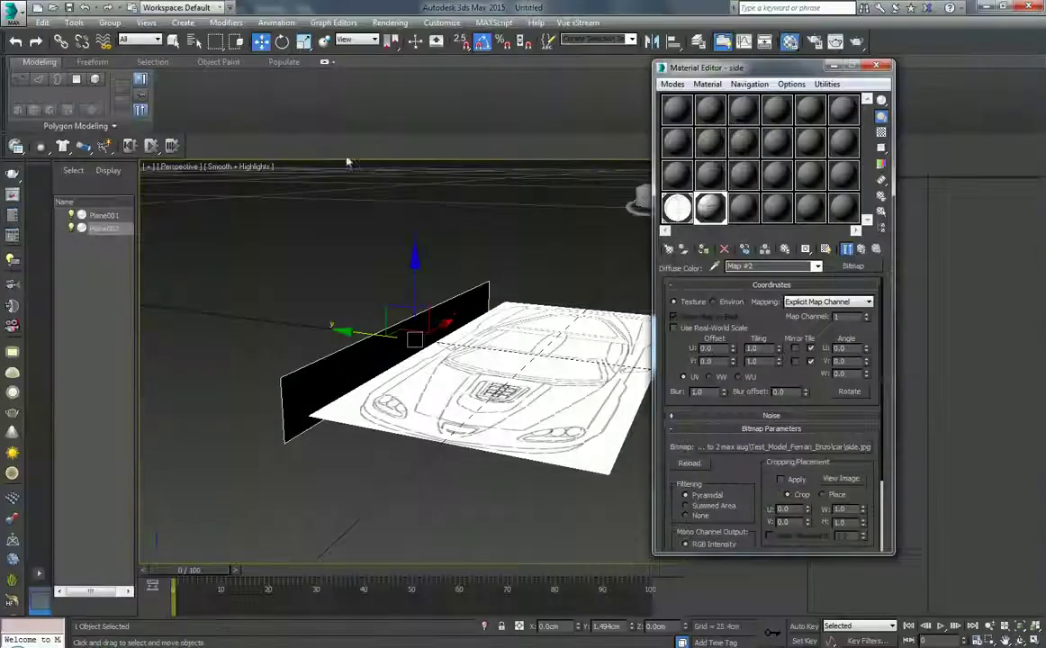
pyautogui.click(825, 250)
pyautogui.click(864, 250)
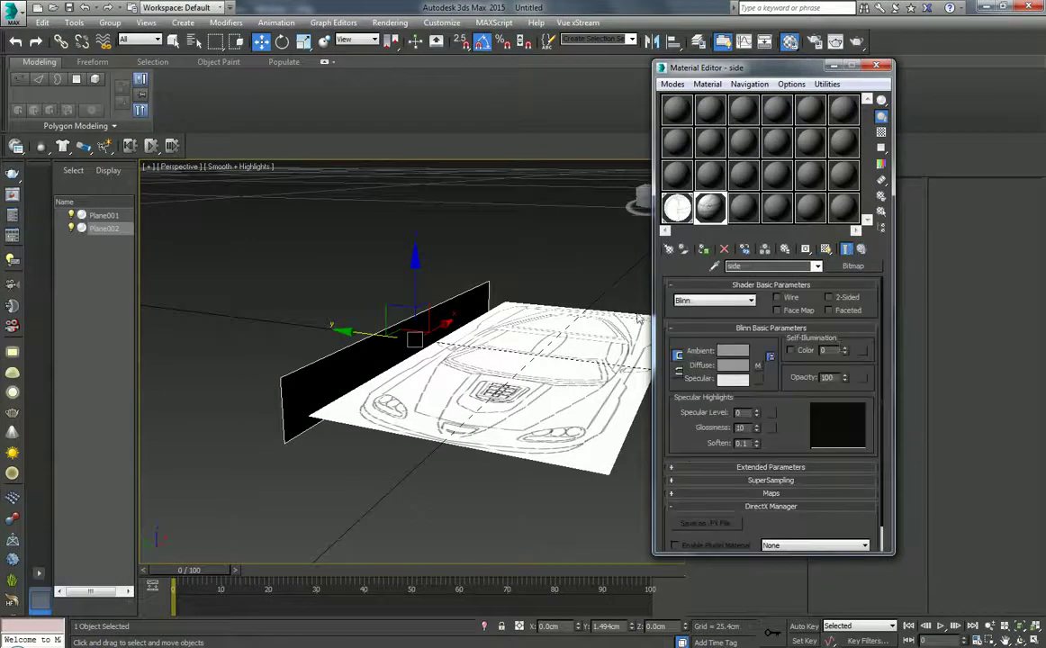
pyautogui.click(844, 255)
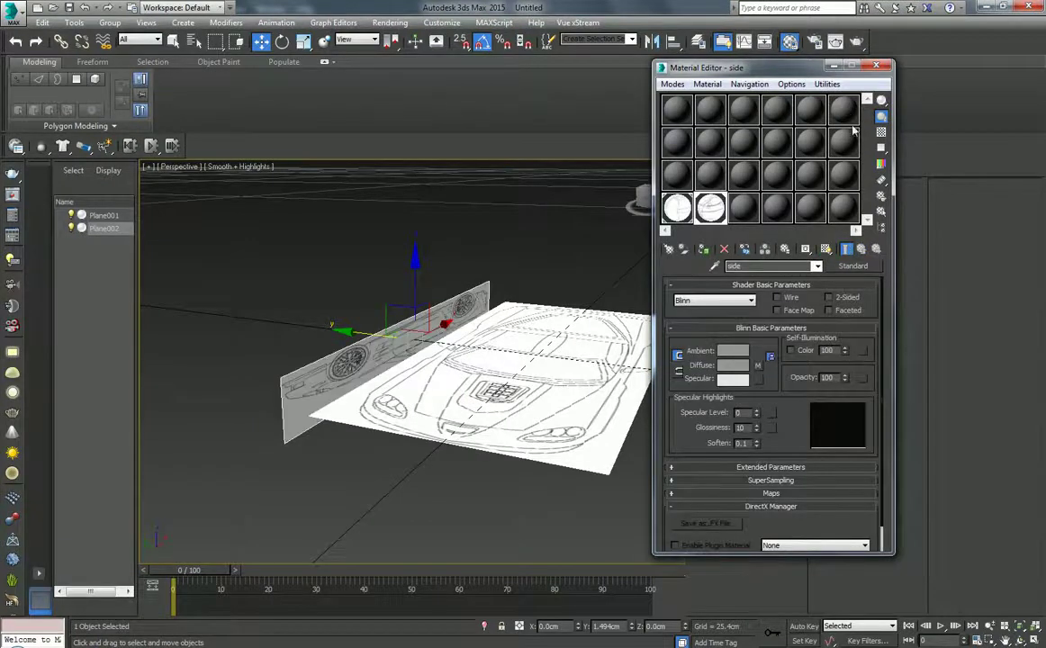
# Rotate the side blueprint plane 180 degrees
pyautogui.scroll(1, 387, 309)
pyautogui.scroll(2, 405, 306)
pyautogui.scroll(-1, 437, 288)
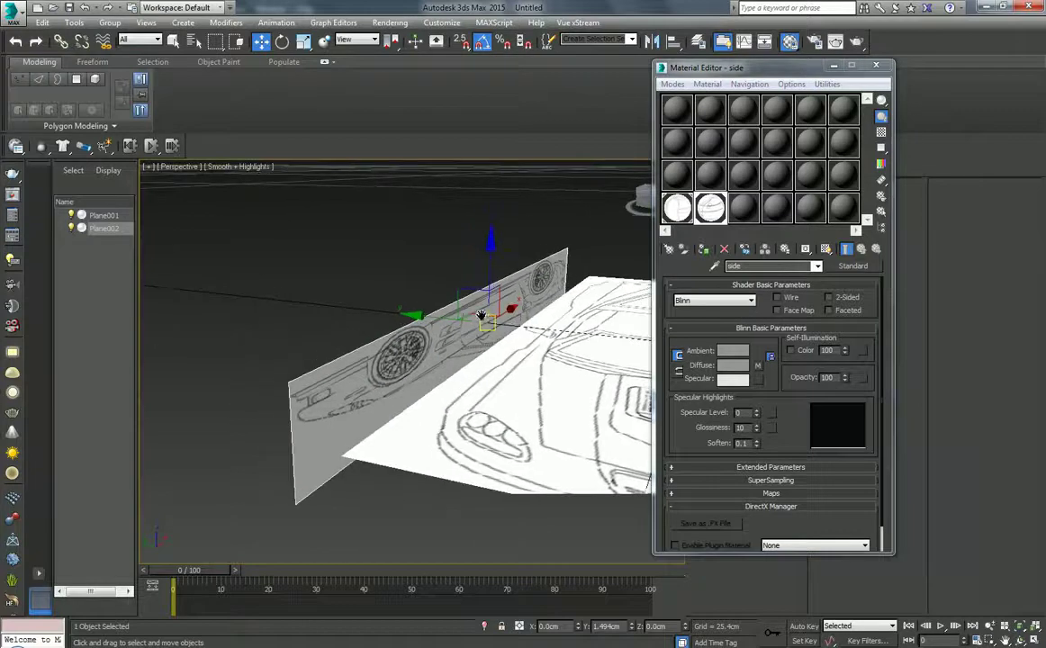
pyautogui.press('e')
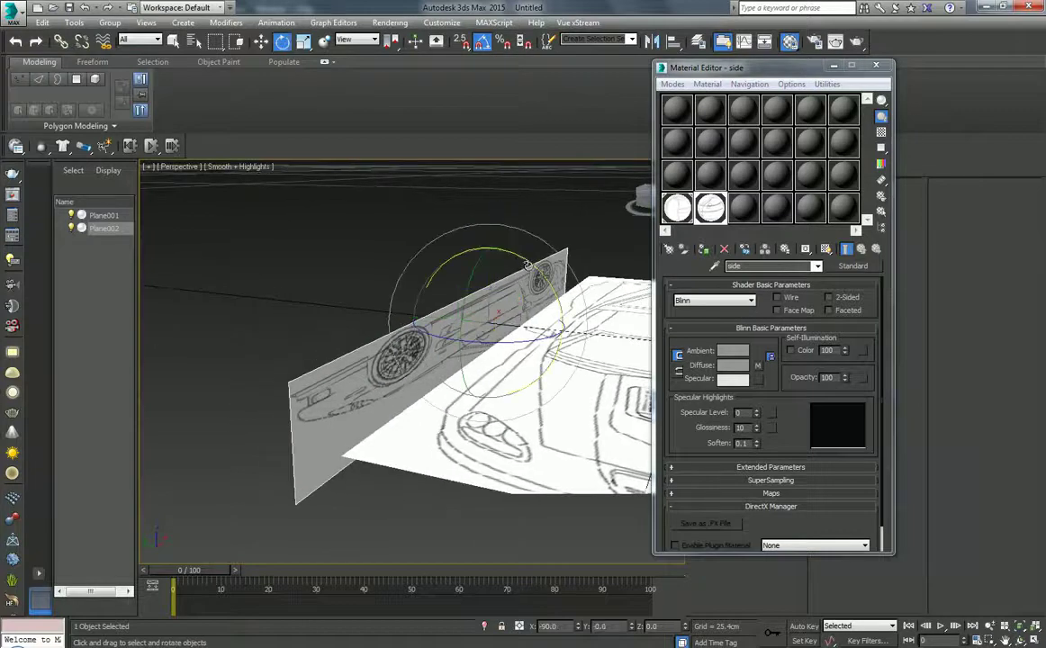
pyautogui.moveTo(526, 267); pyautogui.dragTo(540, 276)
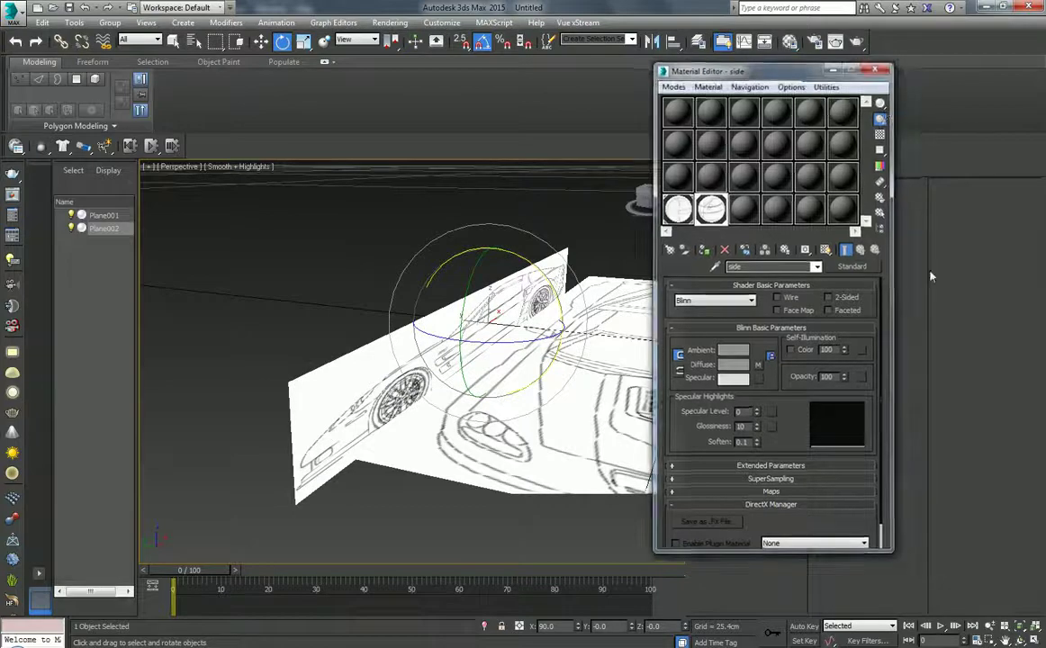
# Close the Material Editor and inspect the flipped plane from an orbit and the Left view
pyautogui.click(789, 41)
pyautogui.click(1020, 640)
pyautogui.moveTo(414, 306)
pyautogui.mouseDown()
pyautogui.moveTo(376, 326)
pyautogui.moveTo(388, 382)
pyautogui.mouseUp()
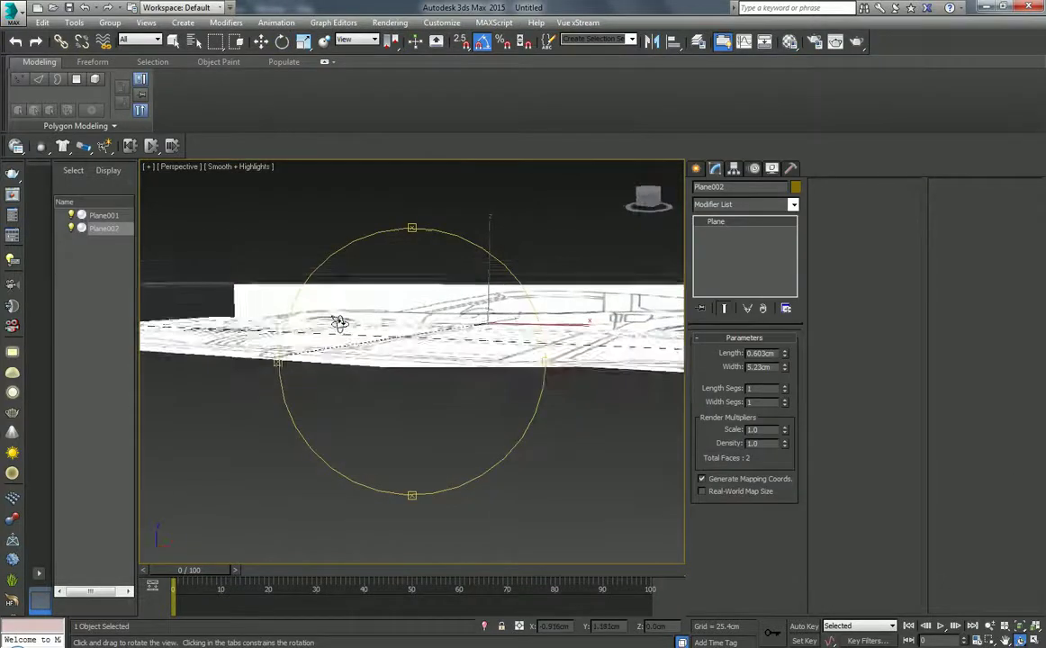
pyautogui.rightClick(388, 383)
pyautogui.scroll(-3, 388, 382)
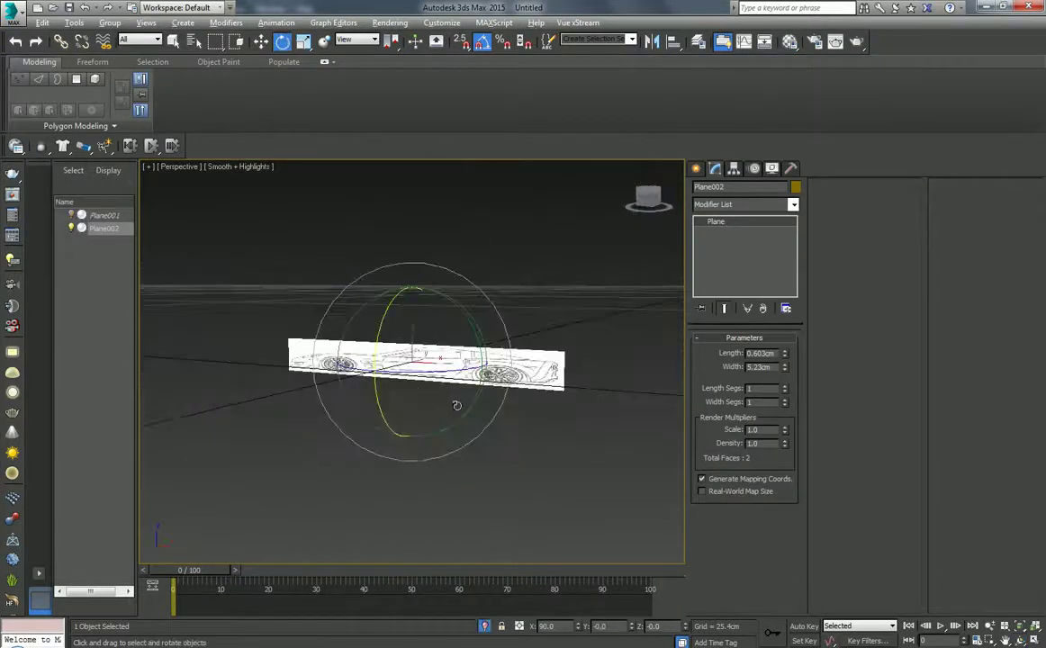
pyautogui.press('l')
pyautogui.press('z')
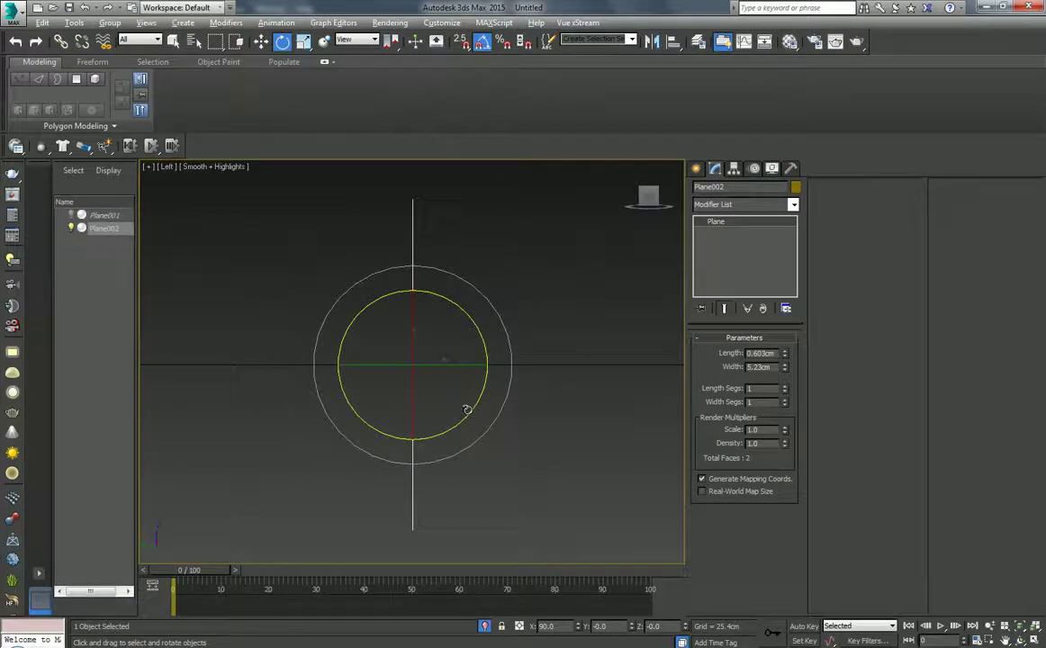
# Check the side car drawing in Front view and reselect Plane002 with the Move tool
pyautogui.press('f')
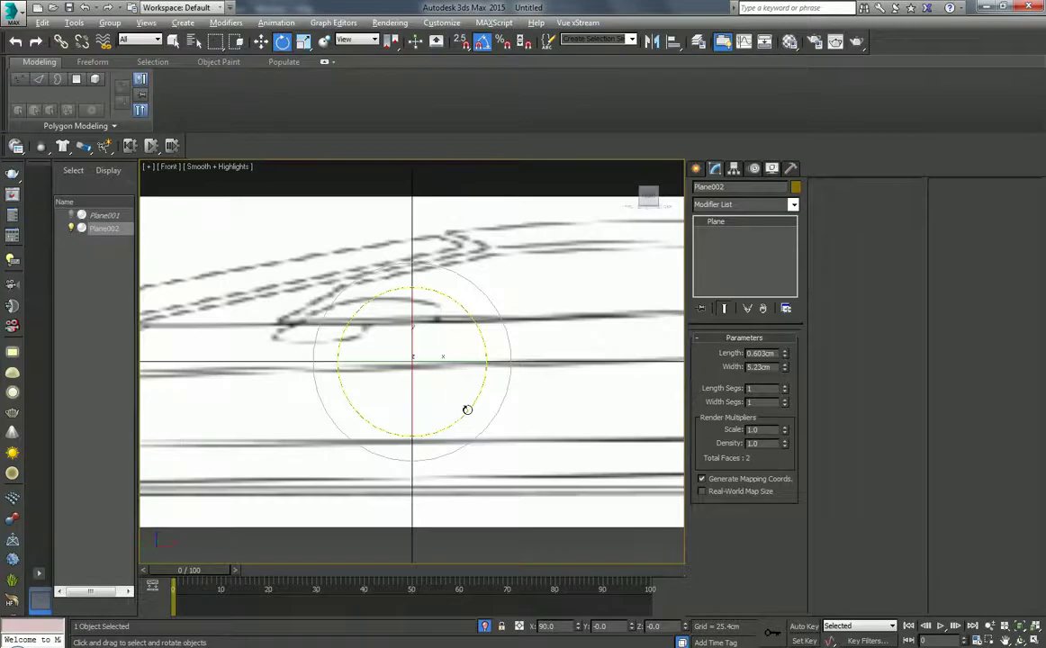
pyautogui.scroll(2, 560, 348)
pyautogui.moveTo(560, 347); pyautogui.dragTo(453, 418, button='middle')
pyautogui.rightClick(442, 372)
pyautogui.click(454, 385)
pyautogui.click(467, 375)
pyautogui.click(467, 374)
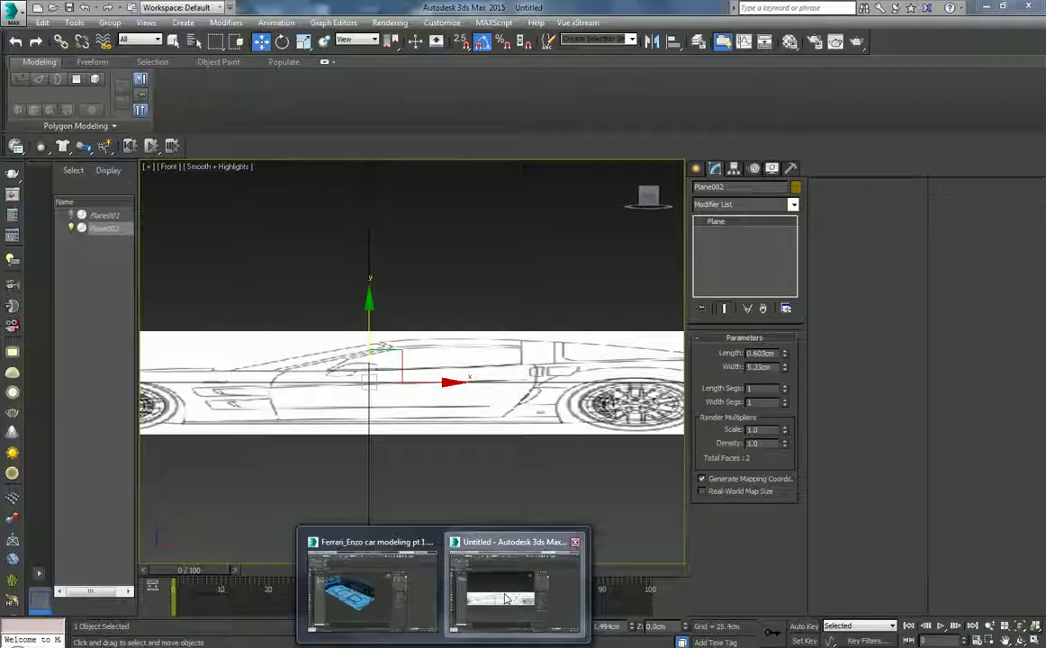
# Set Plane002's length to 1.53 cm and raise it upward
pyautogui.click(513, 585)
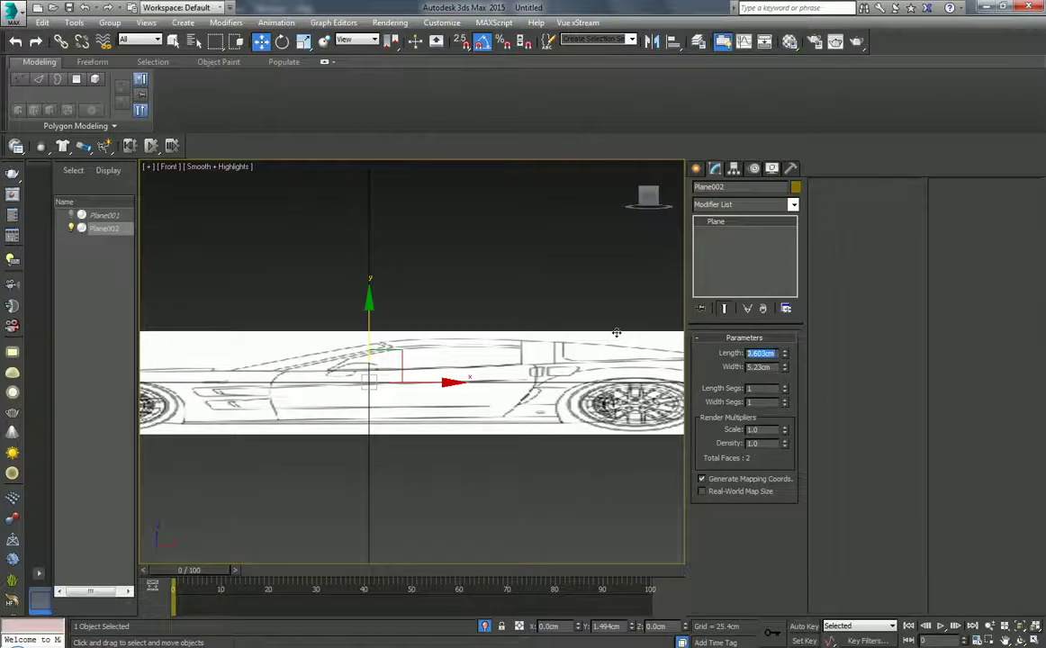
pyautogui.write('1.53')
pyautogui.press('Return')
pyautogui.scroll(-3, 450, 396)
pyautogui.scroll(-2, 450, 396)
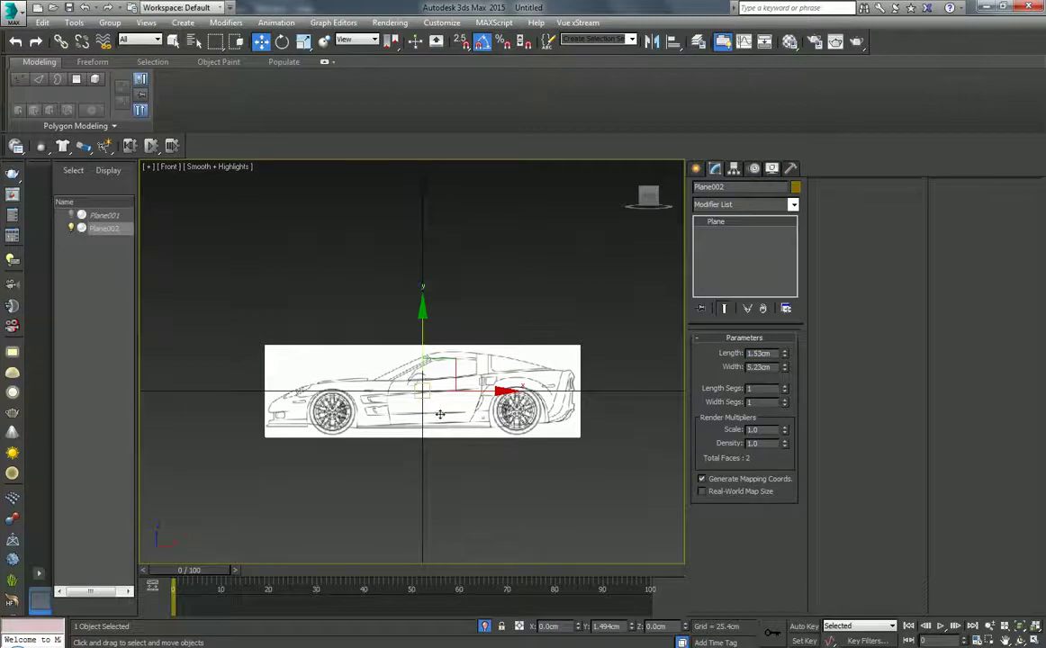
pyautogui.moveTo(420, 323); pyautogui.dragTo(417, 277)
# Orbit the Perspective view and unhide the top blueprint plane
pyautogui.press('p')
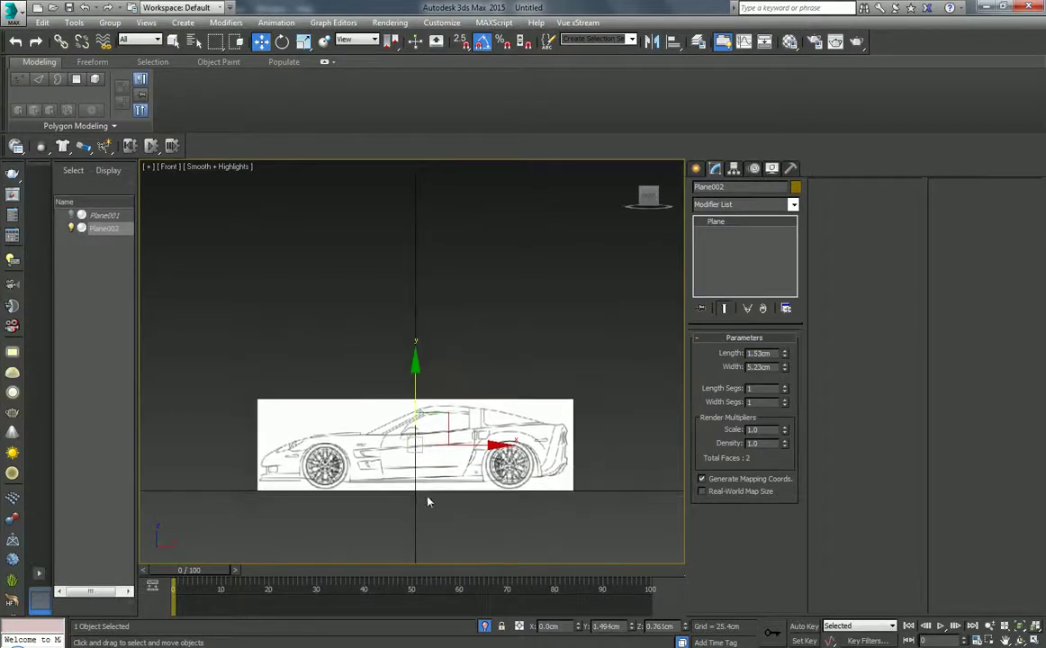
pyautogui.click(1019, 640)
pyautogui.moveTo(422, 356); pyautogui.dragTo(471, 467)
pyautogui.rightClick(471, 468)
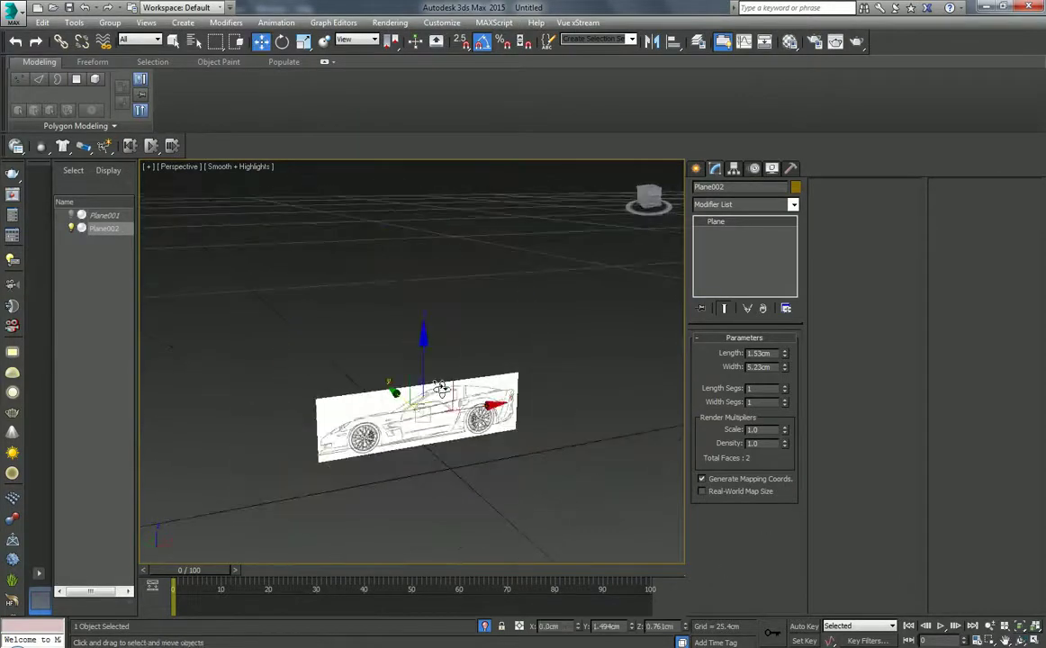
pyautogui.rightClick(519, 413)
pyautogui.click(551, 353)
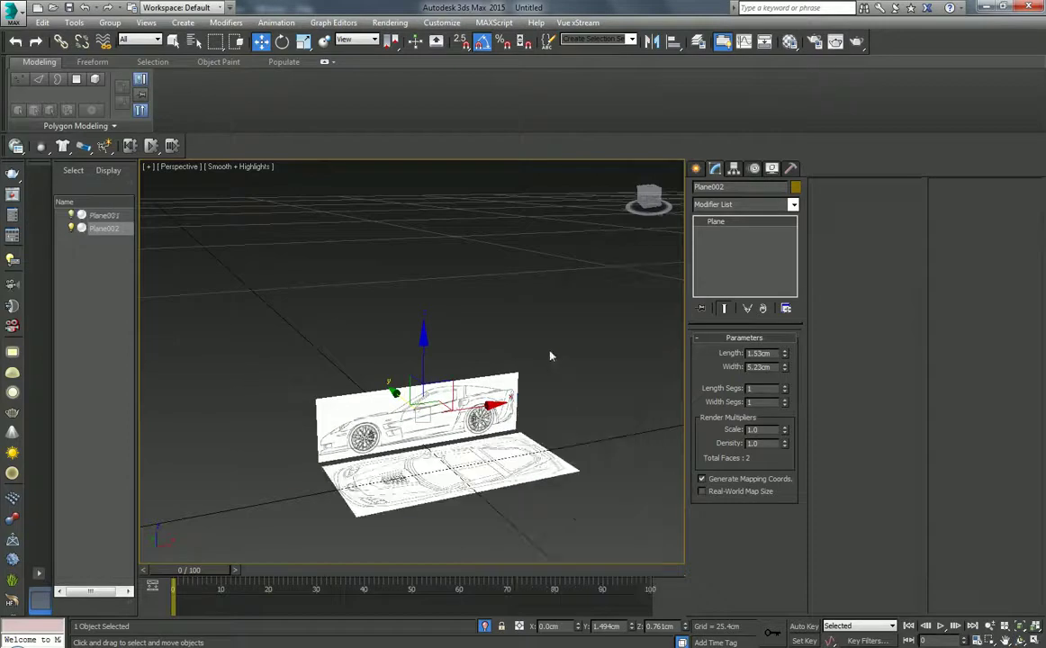
# Select Plane001, view it from Front and Left, then restore the four-view layout
pyautogui.click(471, 460)
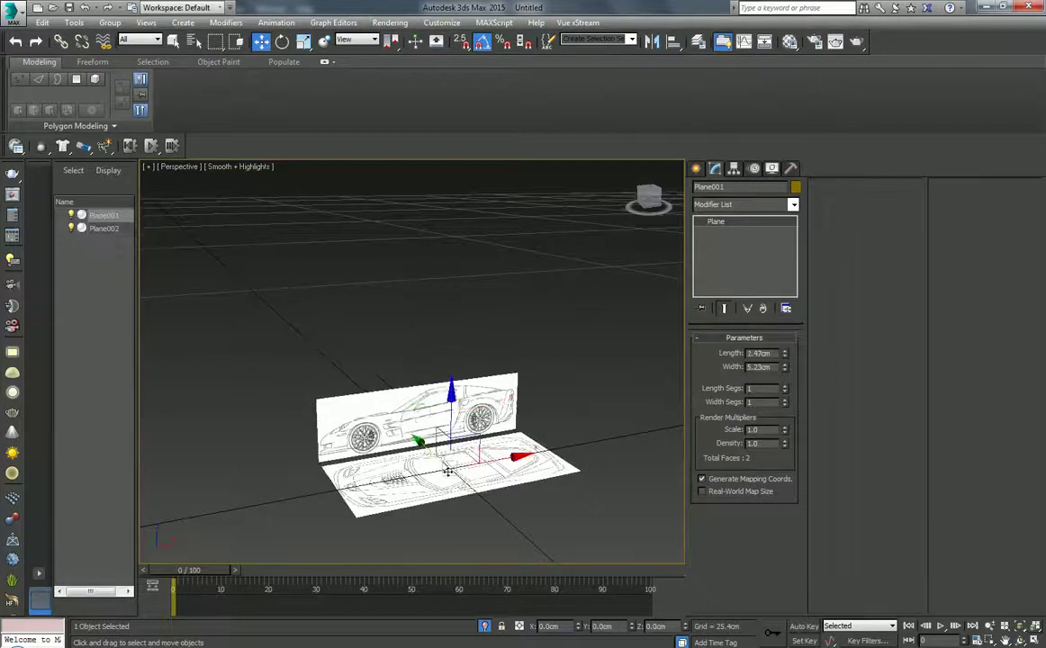
pyautogui.press('f')
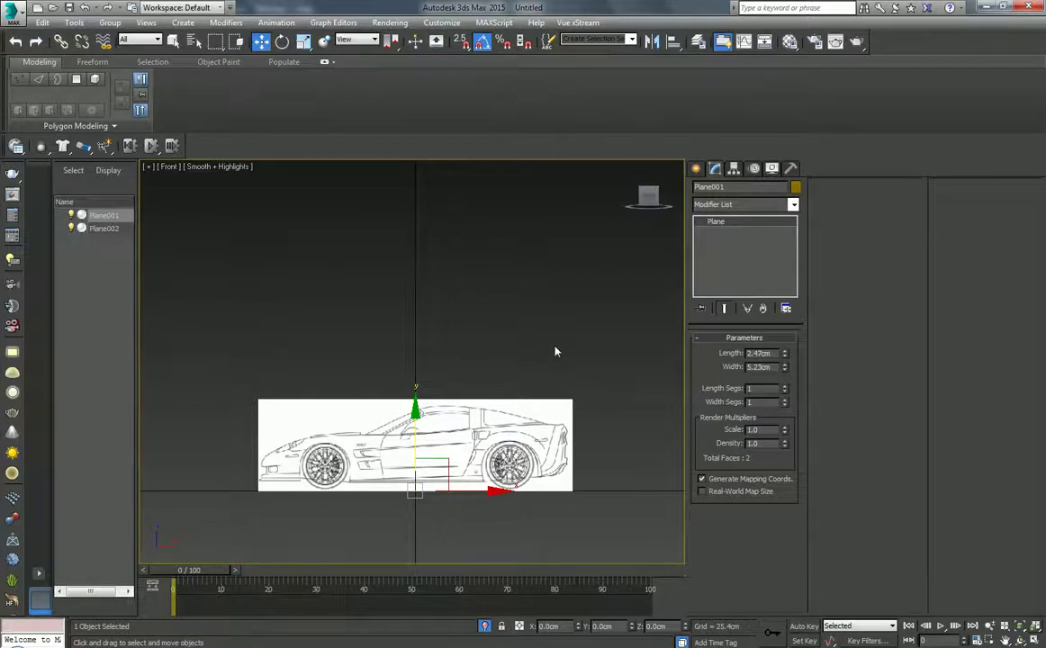
pyautogui.press('l')
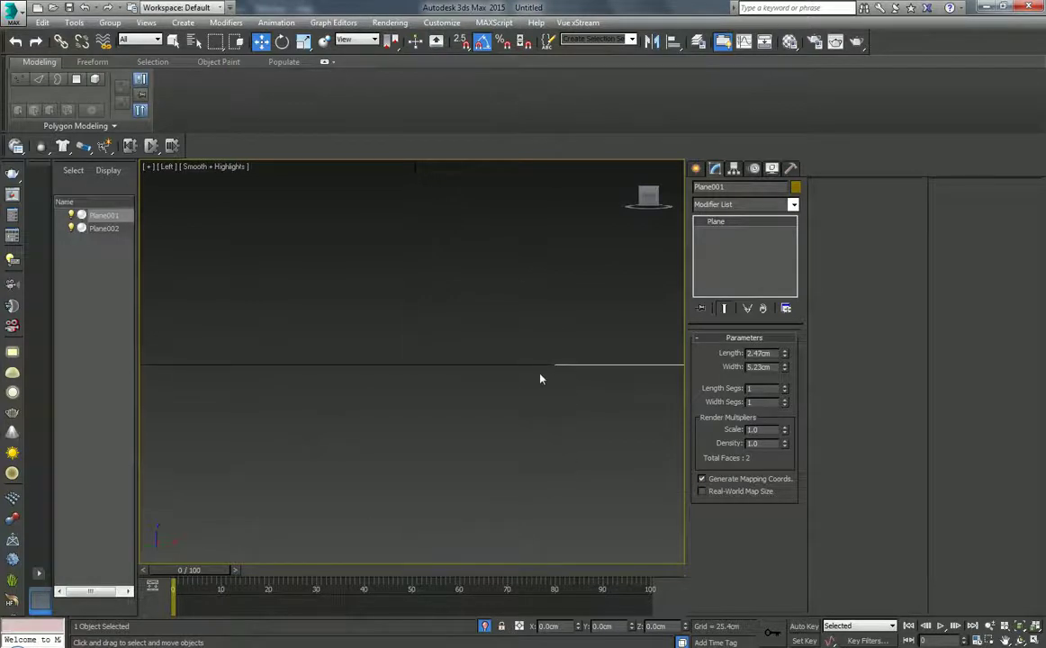
pyautogui.hotkey('alt', 'w')
# Select both blueprint planes and zoom all views to fit them
pyautogui.moveTo(351, 247)
pyautogui.mouseDown()
pyautogui.moveTo(242, 313)
pyautogui.moveTo(260, 255)
pyautogui.mouseUp()
pyautogui.scroll(-3, 261, 255)
pyautogui.moveTo(325, 268); pyautogui.dragTo(219, 296, button='middle')
pyautogui.moveTo(239, 348); pyautogui.dragTo(252, 353, button='middle')
pyautogui.moveTo(331, 442); pyautogui.dragTo(301, 470, button='middle')
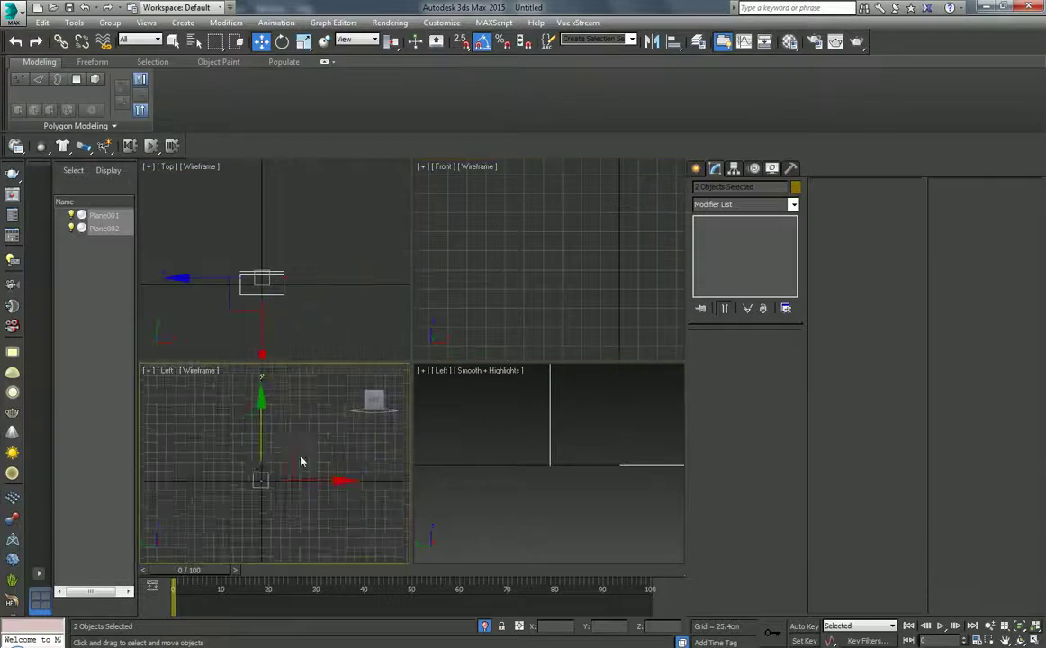
pyautogui.click(1032, 630)
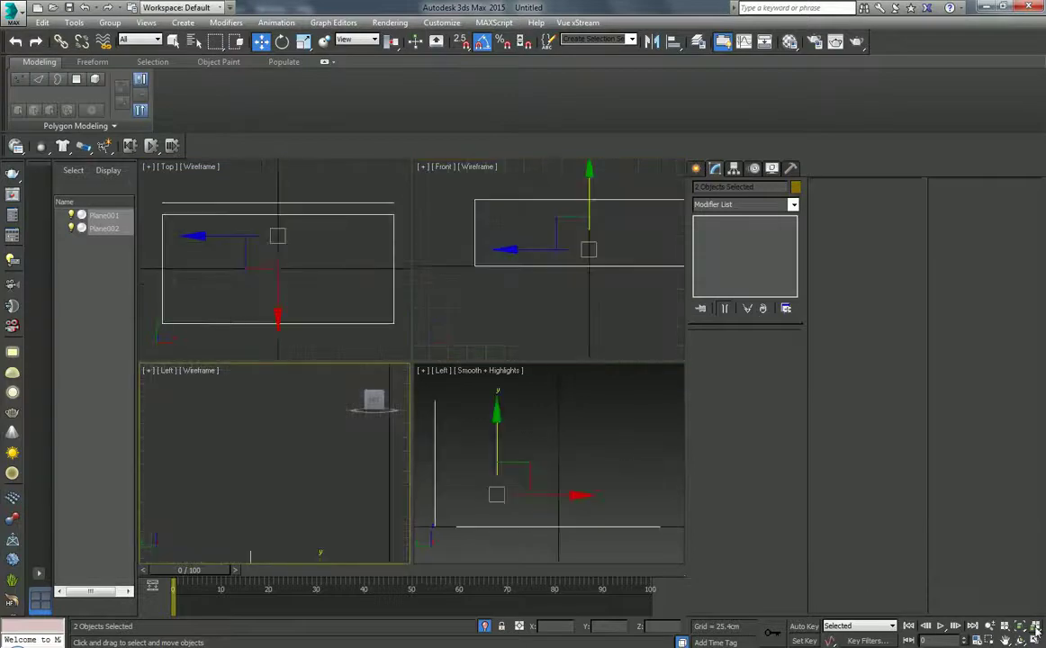
pyautogui.moveTo(278, 468); pyautogui.dragTo(264, 405, button='middle')
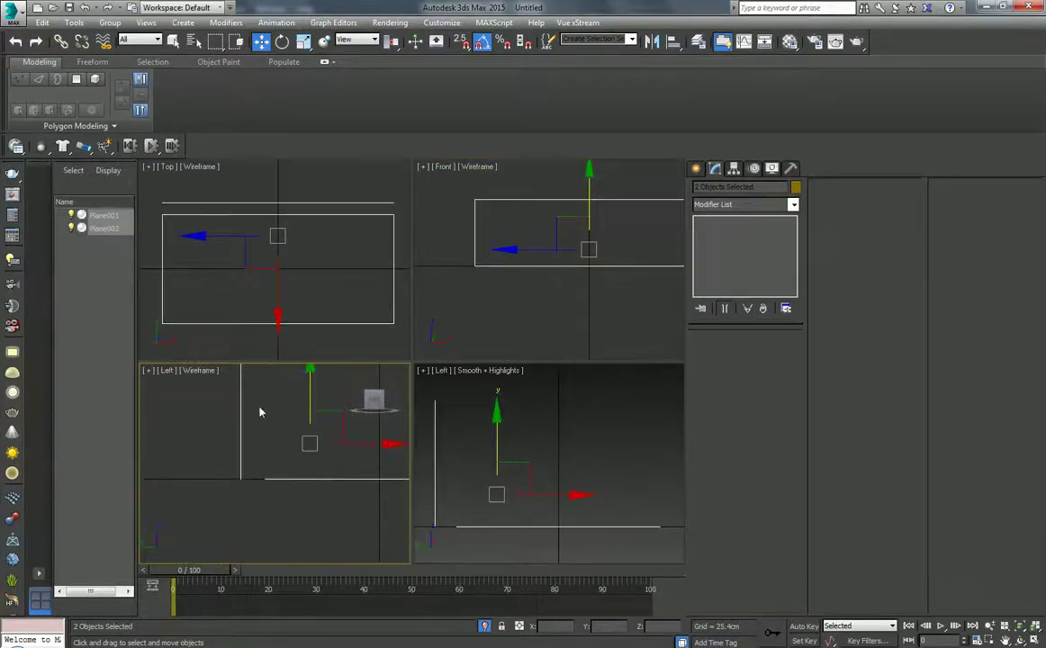
pyautogui.moveTo(540, 261); pyautogui.dragTo(555, 268, button='middle')
# Switch the Front and Top views to shaded display
pyautogui.press('F3')
pyautogui.rightClick(311, 277)
pyautogui.press('F3')
pyautogui.rightClick(564, 319)
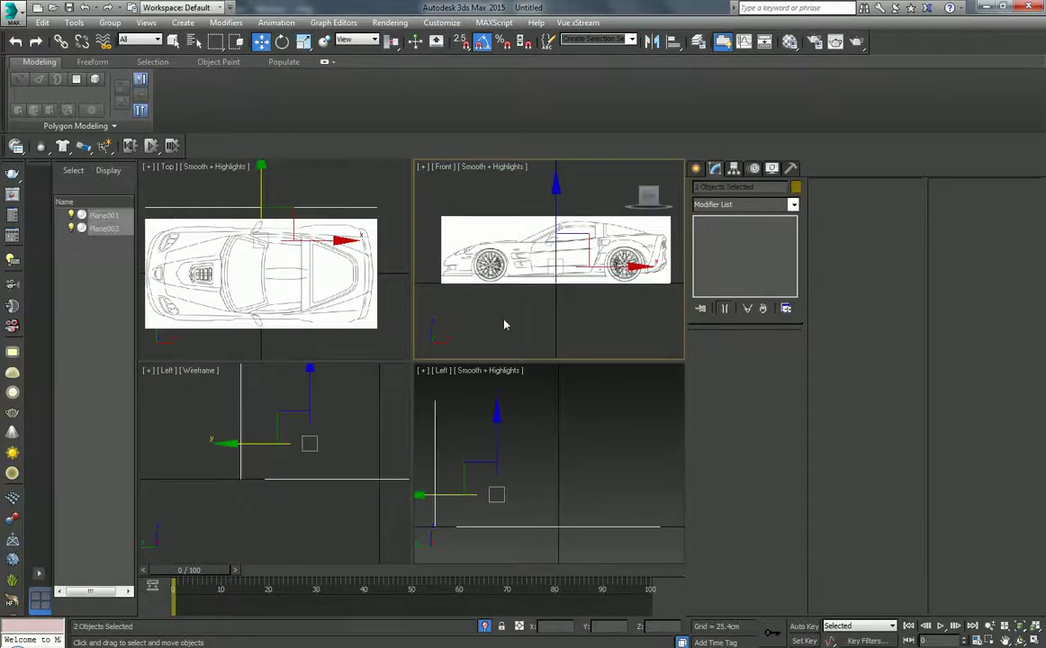
# Rotate both blueprint planes 90° about Z in the Top view
pyautogui.rightClick(271, 286)
pyautogui.press('e')
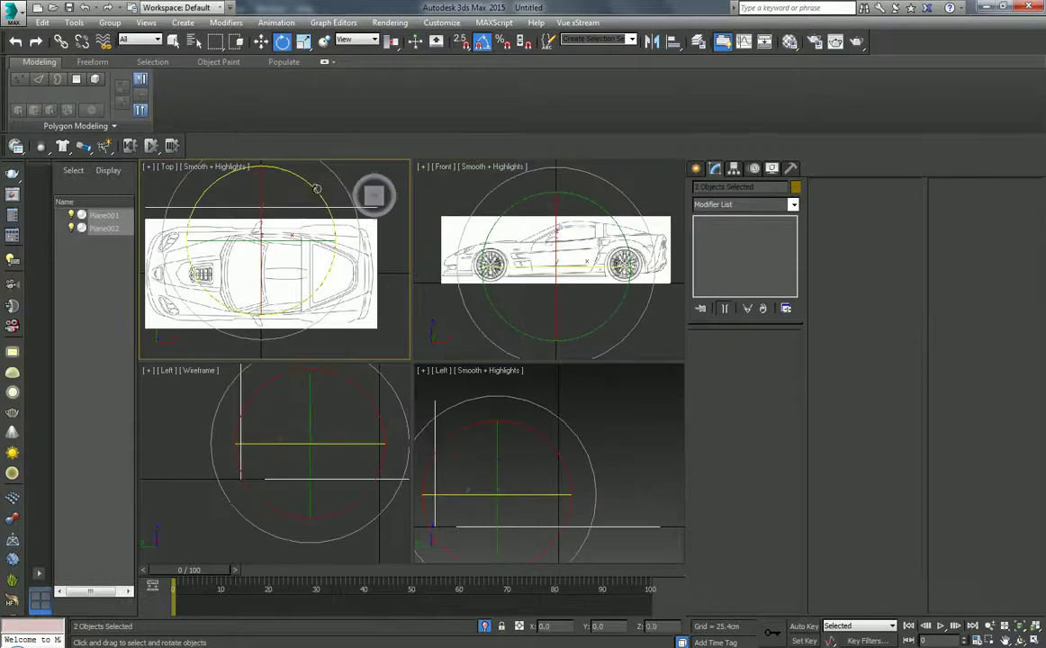
pyautogui.moveTo(317, 188); pyautogui.dragTo(314, 188)
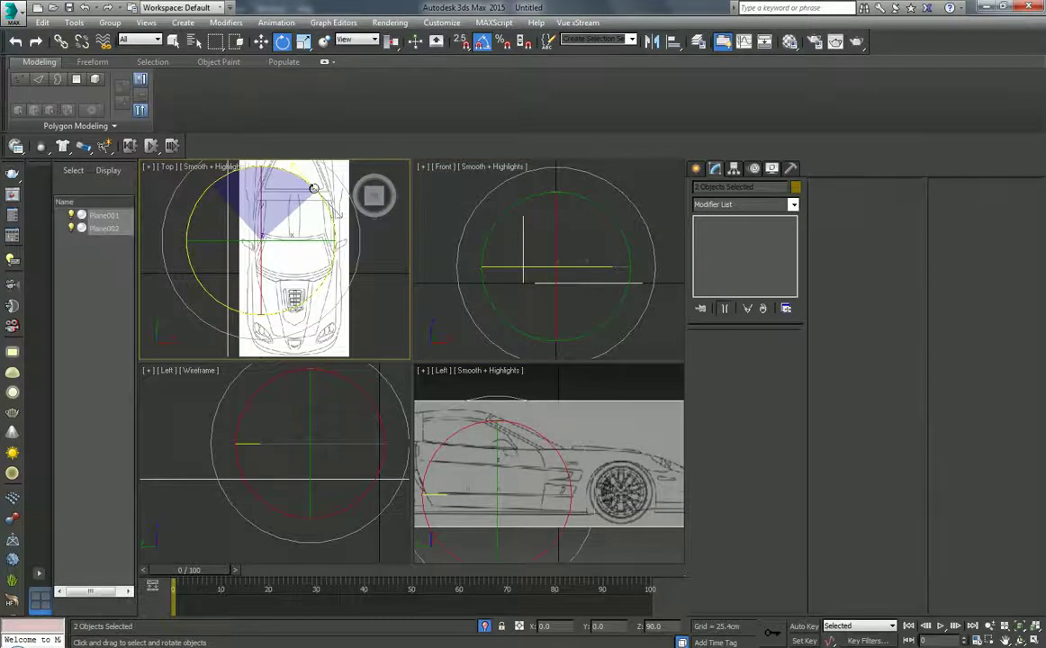
# Shade the Left view, then select Plane002 with the Move tool
pyautogui.rightClick(303, 455)
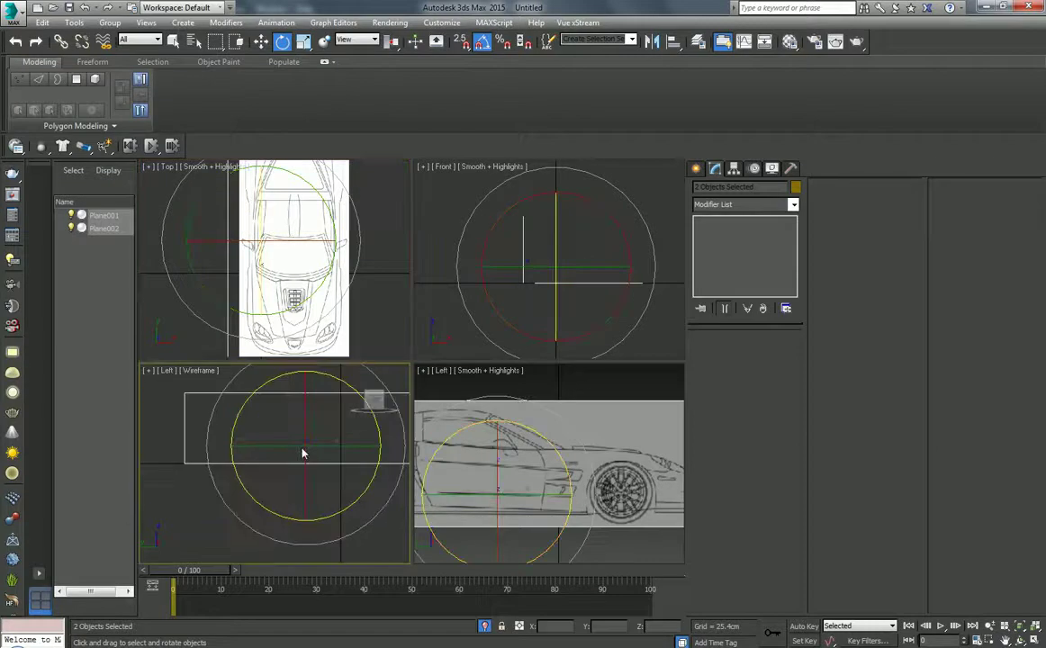
pyautogui.moveTo(304, 455); pyautogui.dragTo(291, 481, button='middle')
pyautogui.press('F3')
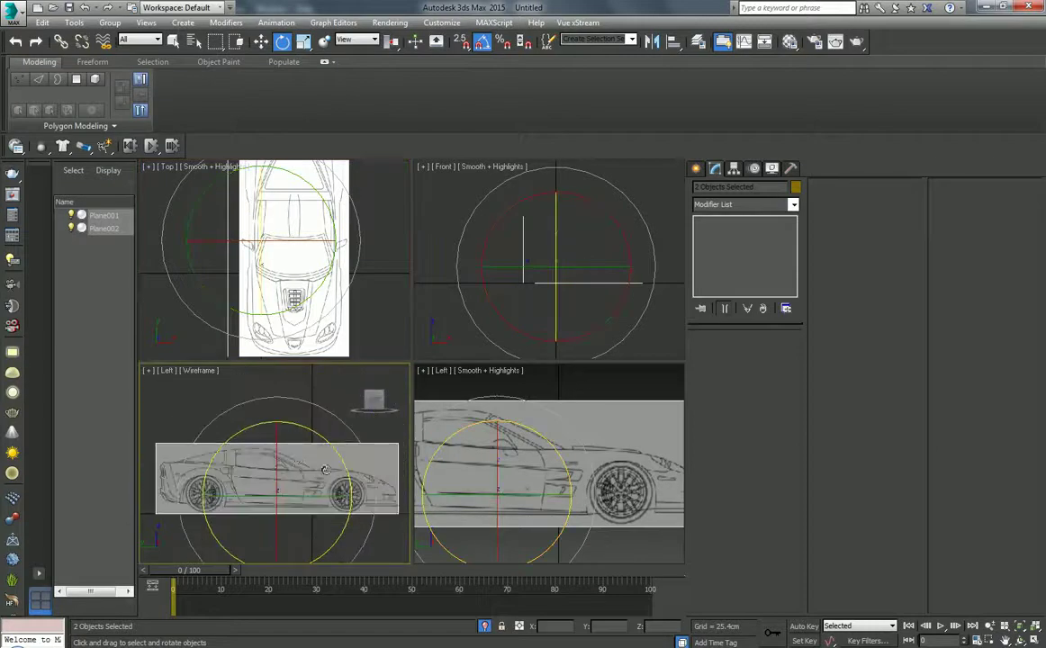
pyautogui.rightClick(277, 412)
pyautogui.click(267, 400)
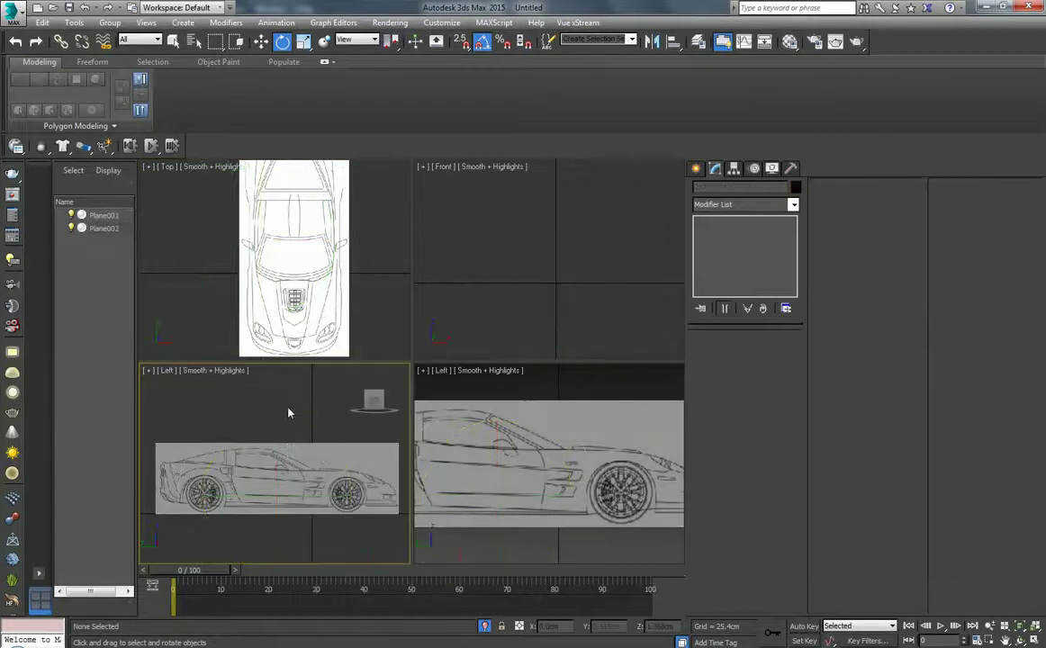
pyautogui.click(287, 450)
pyautogui.press('w')
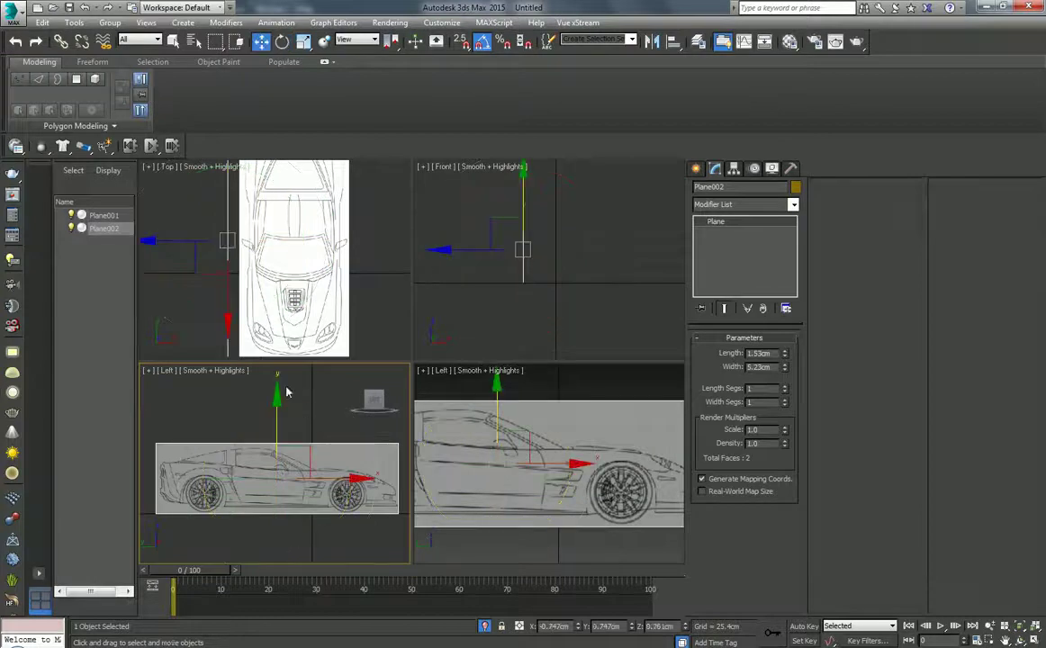
pyautogui.moveTo(570, 249)
pyautogui.mouseDown(button='middle')
pyautogui.moveTo(558, 289)
pyautogui.moveTo(511, 236)
pyautogui.mouseUp(button='middle')
# Draw Plane003 in the Front viewport and zero its X and Z positions
pyautogui.click(574, 247)
pyautogui.click(698, 169)
pyautogui.click(768, 306)
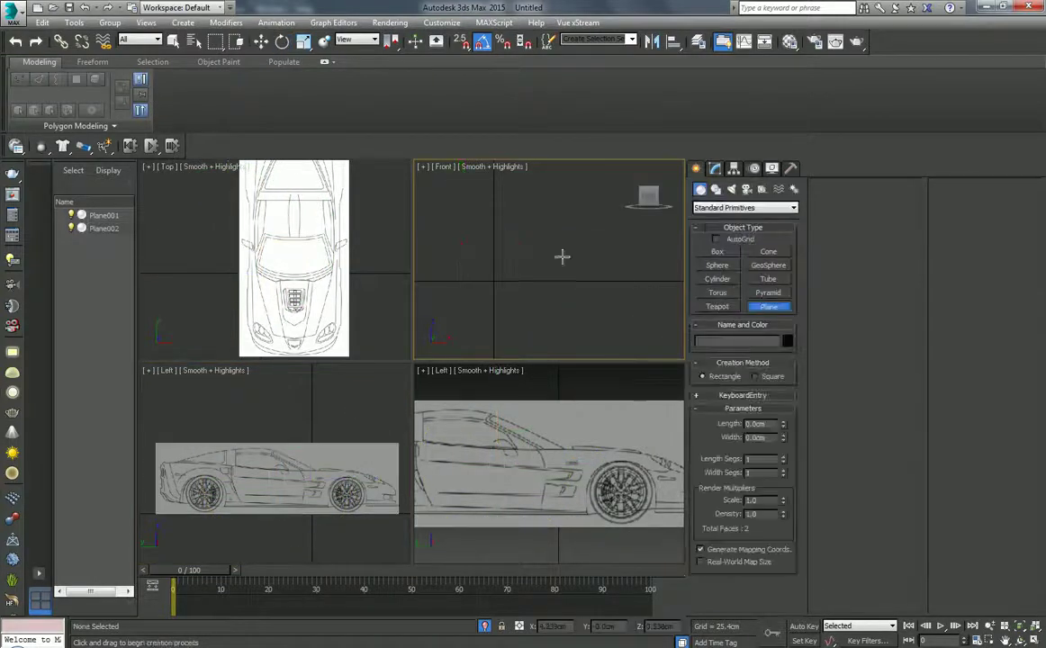
pyautogui.moveTo(465, 213); pyautogui.dragTo(564, 306)
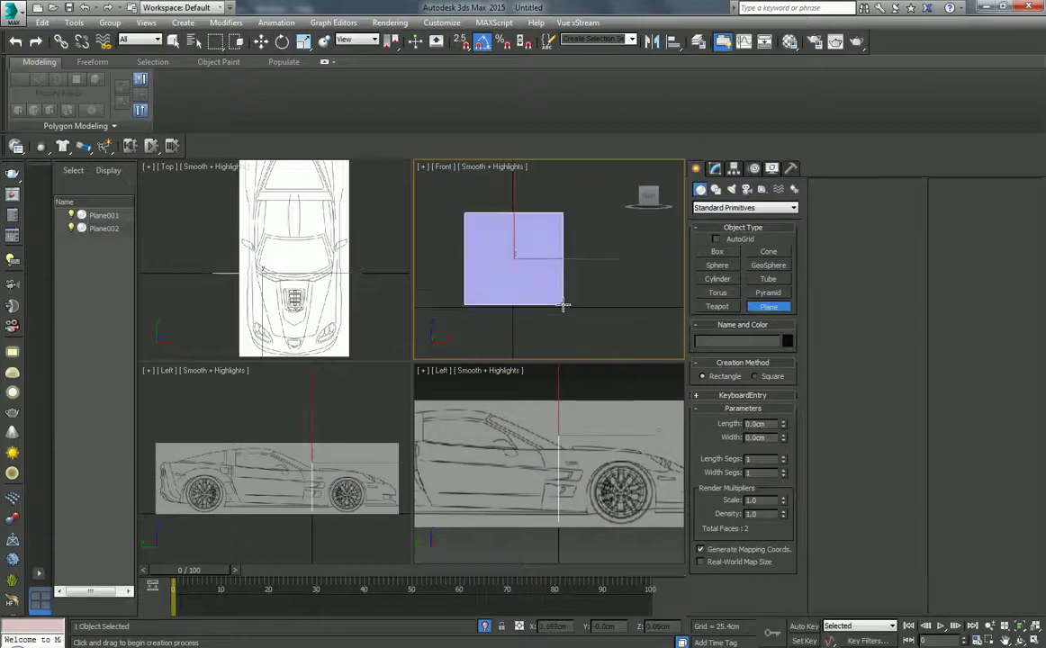
pyautogui.press('w')
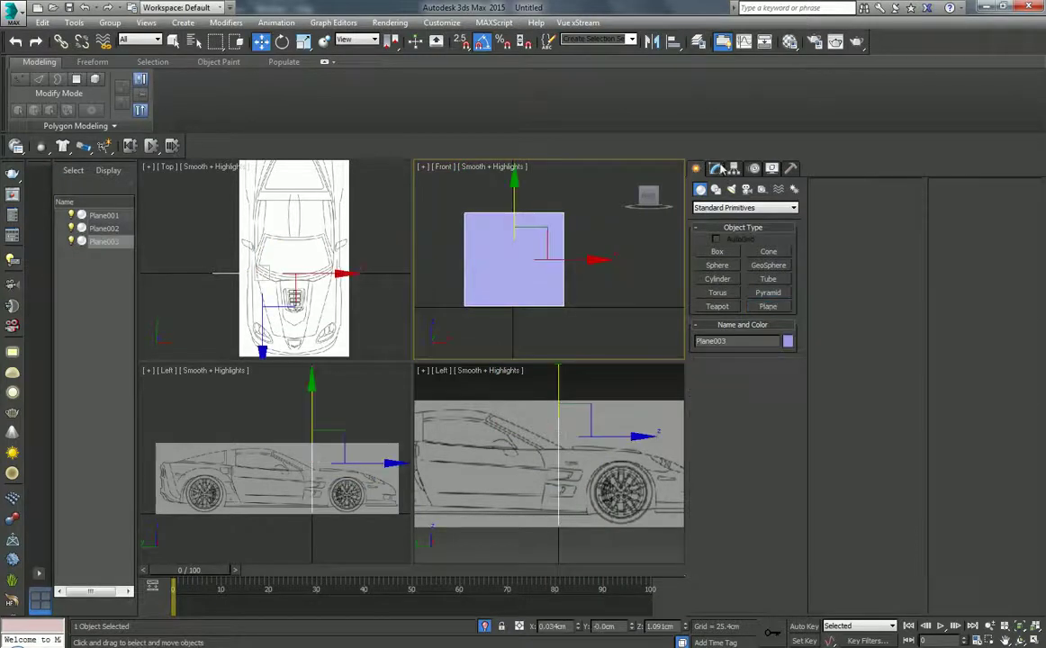
pyautogui.click(720, 169)
pyautogui.rightClick(578, 628)
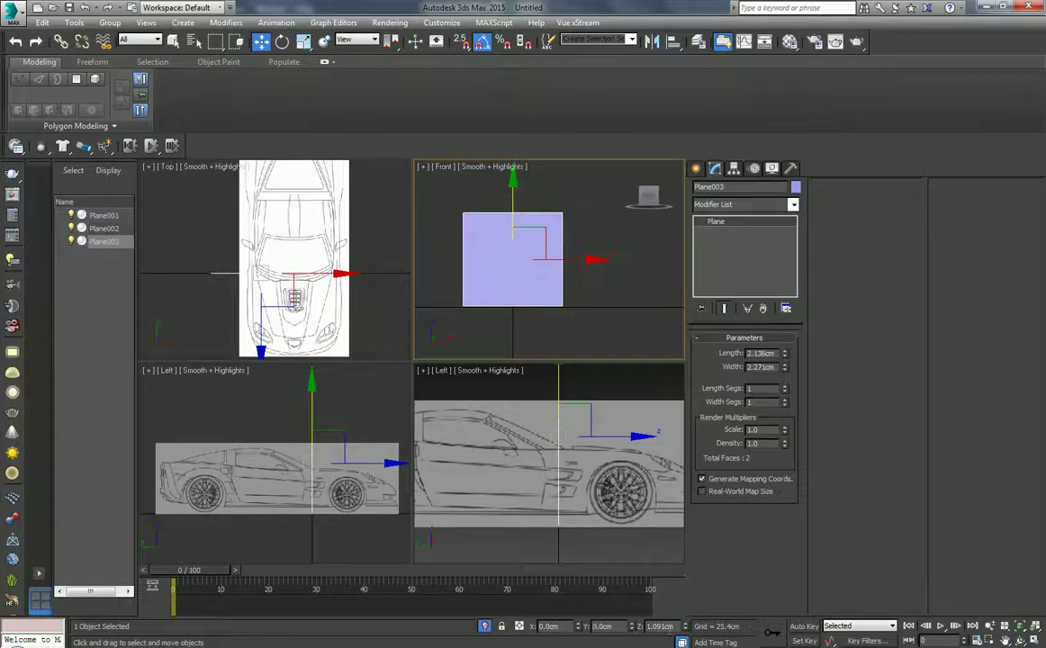
pyautogui.rightClick(685, 628)
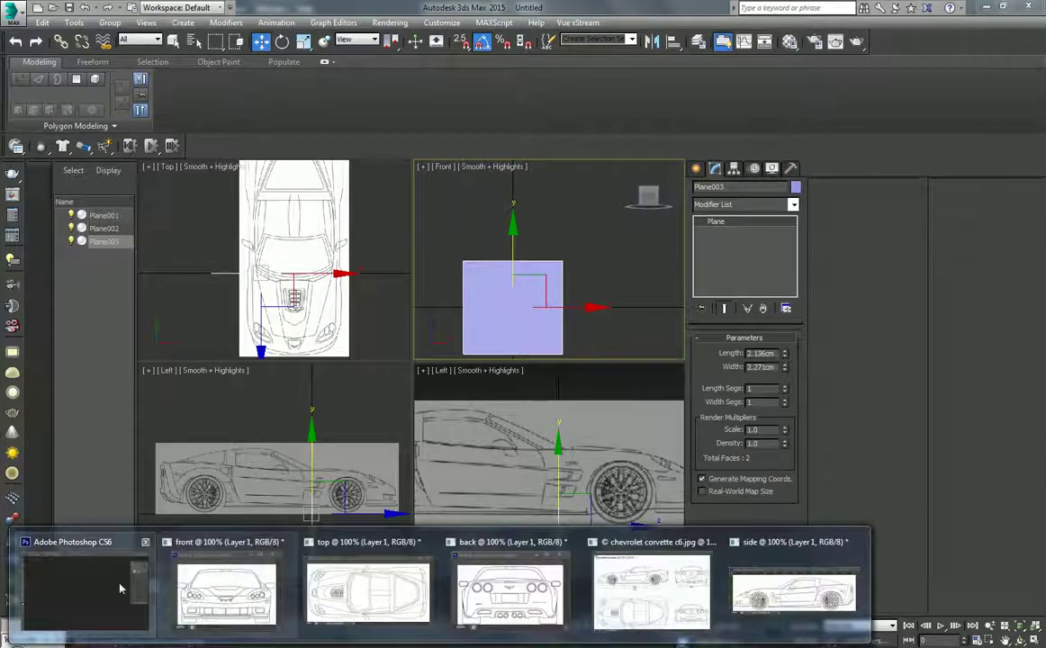
# In Photoshop, show the front blueprint's Image Size in centimetres, 2.51 × 1.53 cm
pyautogui.moveTo(72, 589)
pyautogui.click(193, 554)
pyautogui.click(403, 171)
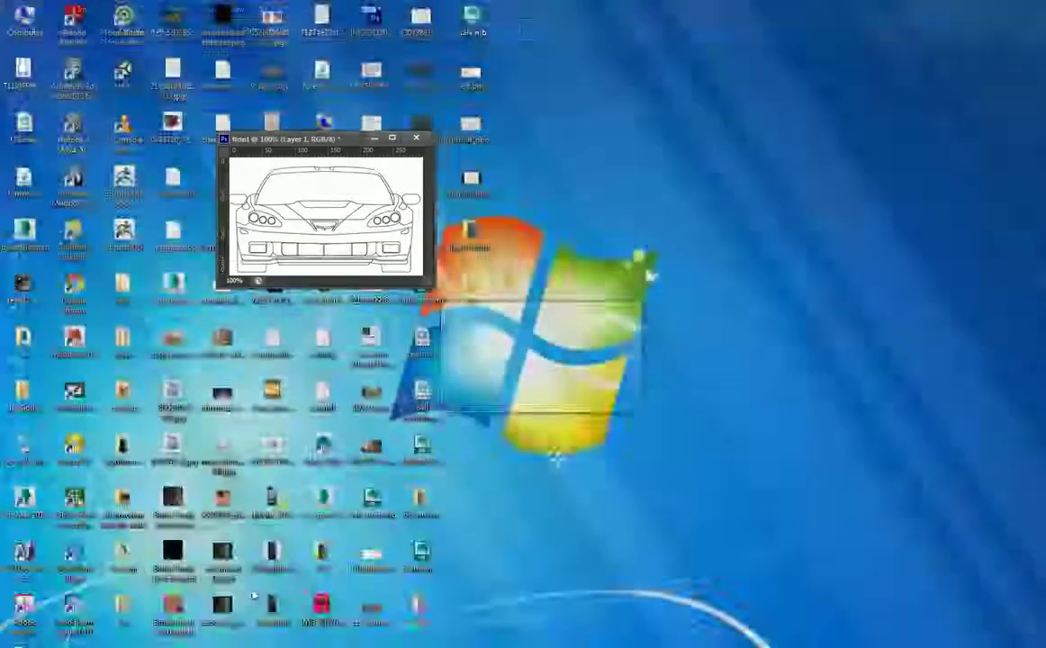
pyautogui.click(227, 596)
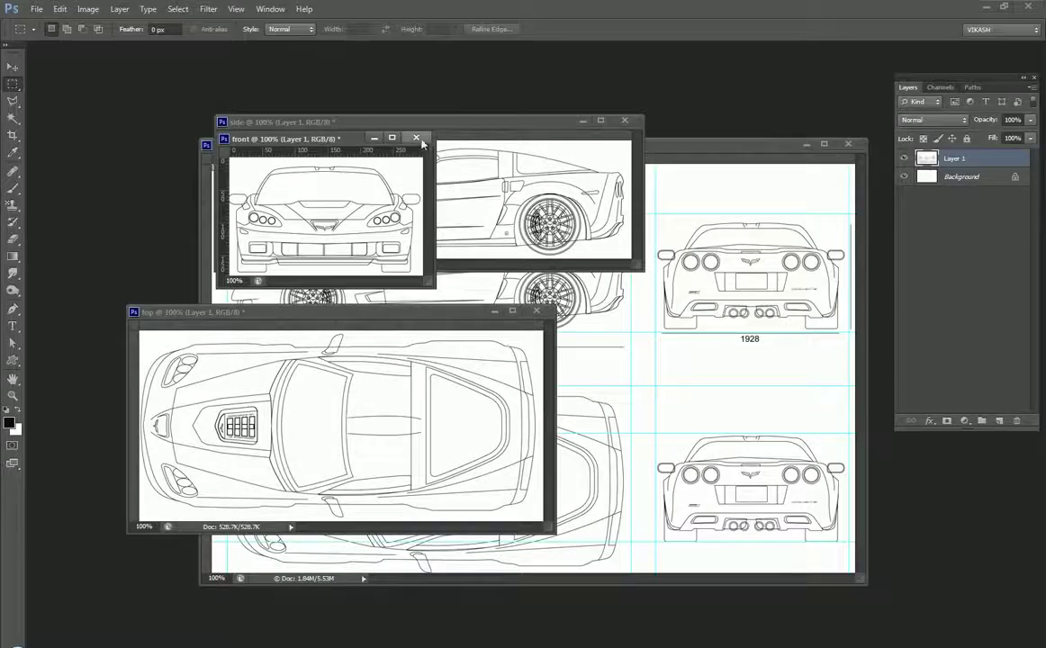
pyautogui.rightClick(323, 141)
pyautogui.click(351, 159)
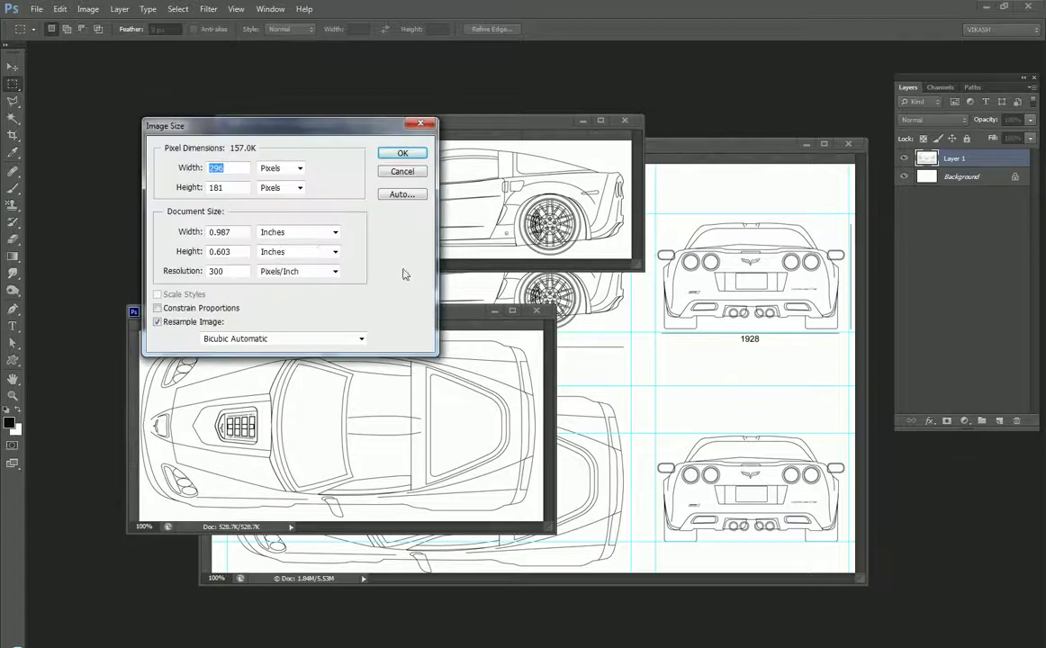
pyautogui.click(306, 232)
pyautogui.click(275, 263)
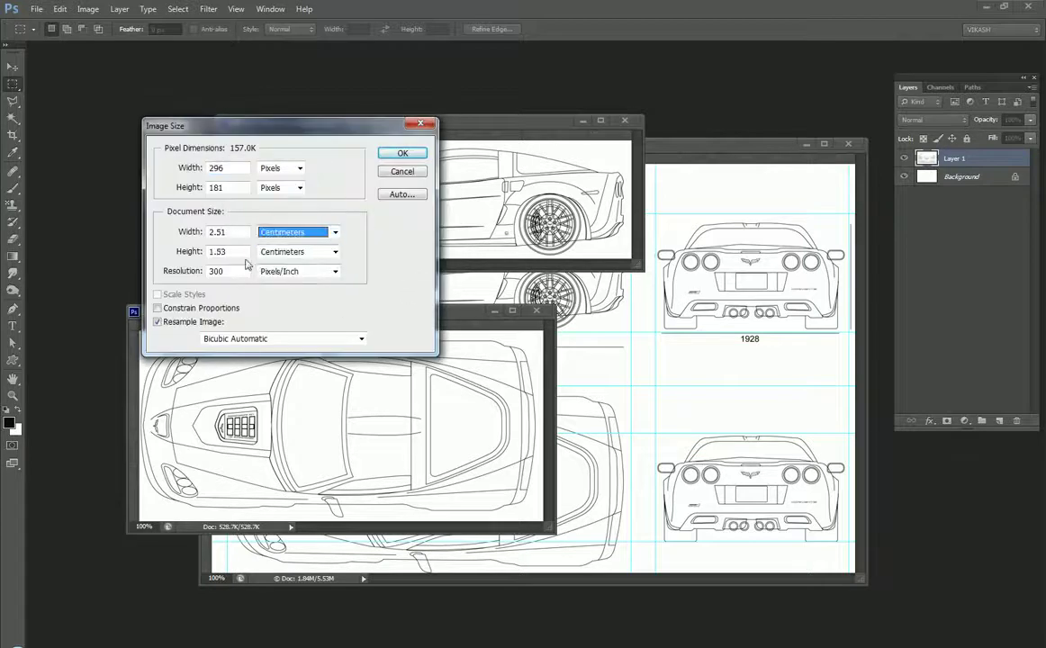
pyautogui.doubleClick(236, 251)
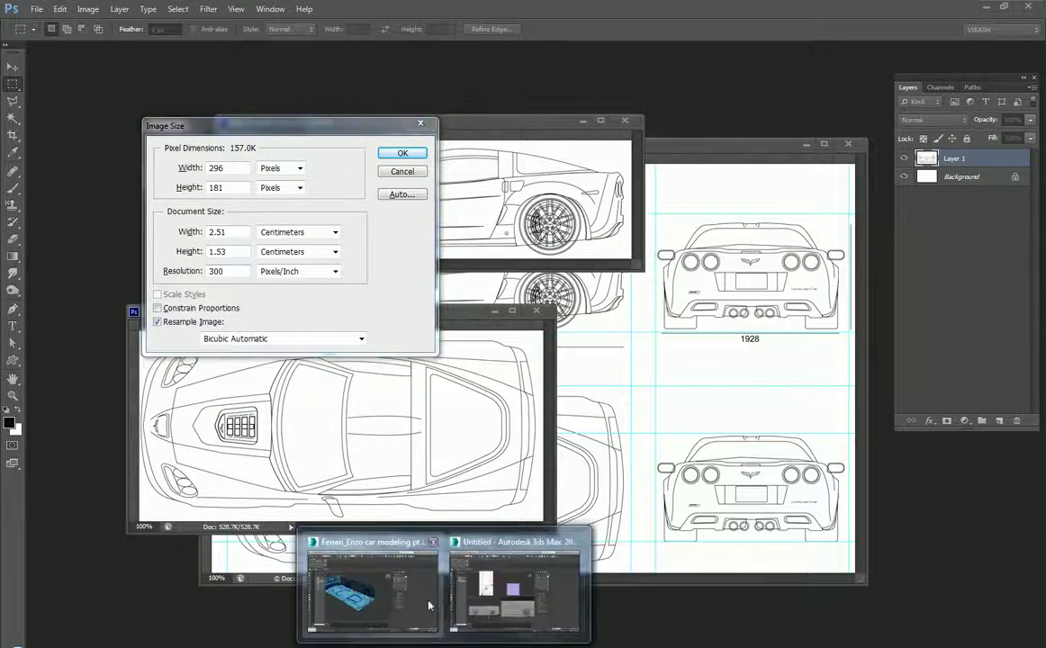
pyautogui.click(513, 585)
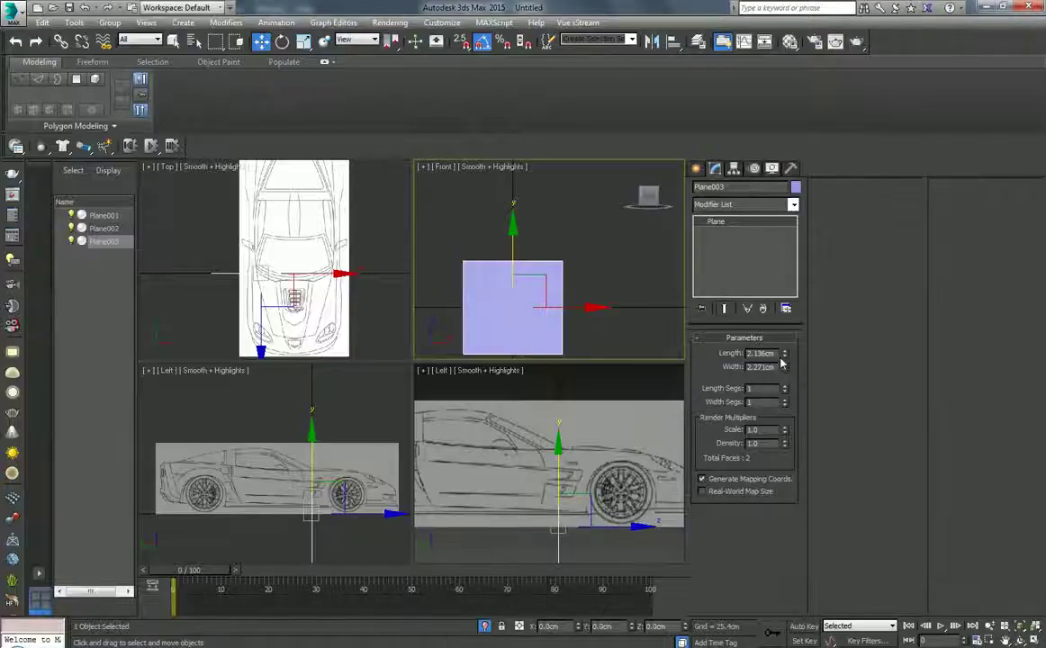
# Set Plane003's width to 2.51 cm and length to 1.53 cm
pyautogui.write('2.31')
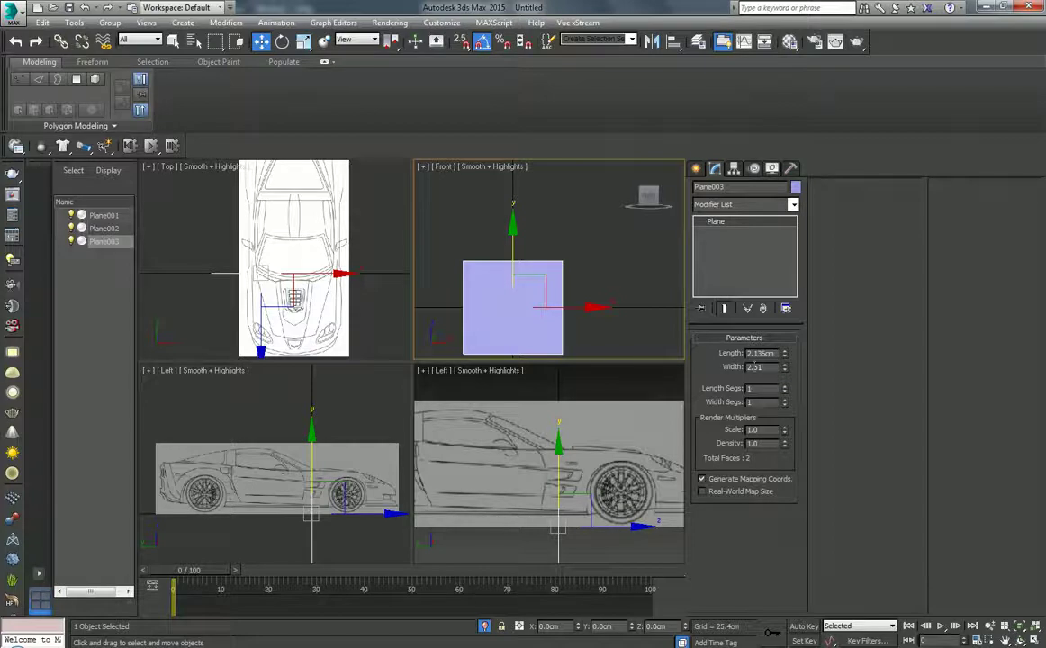
pyautogui.hotkey('shift', 'Tab')
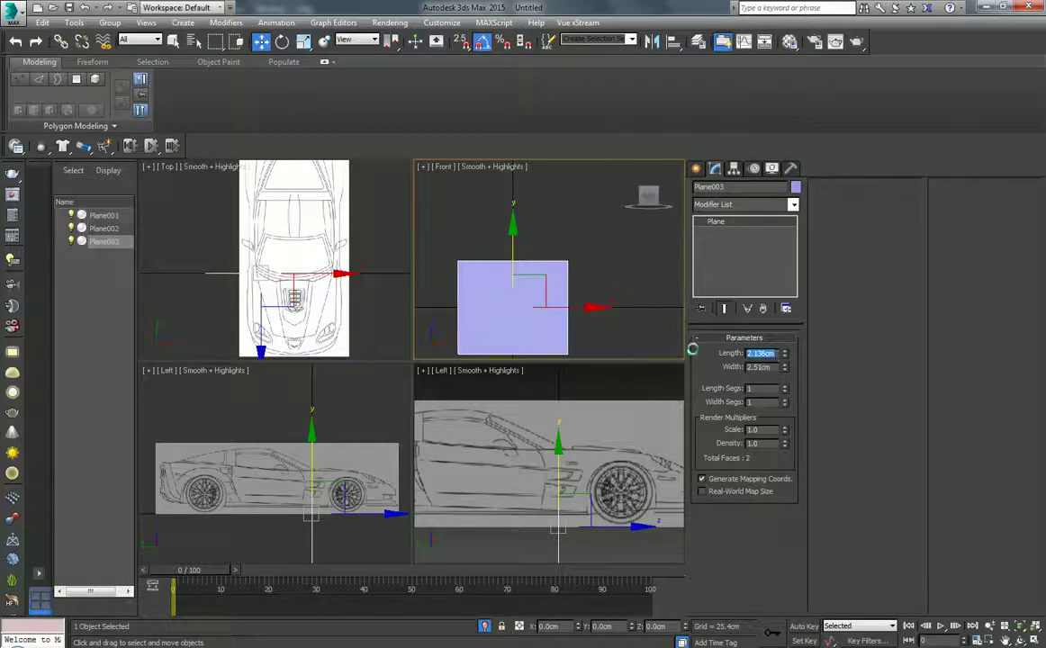
pyautogui.write('1.53')
pyautogui.press('Return')
# Raise Plane003 upward in the Front viewport to about 0.812 cm
pyautogui.moveTo(530, 250); pyautogui.dragTo(553, 247, button='middle')
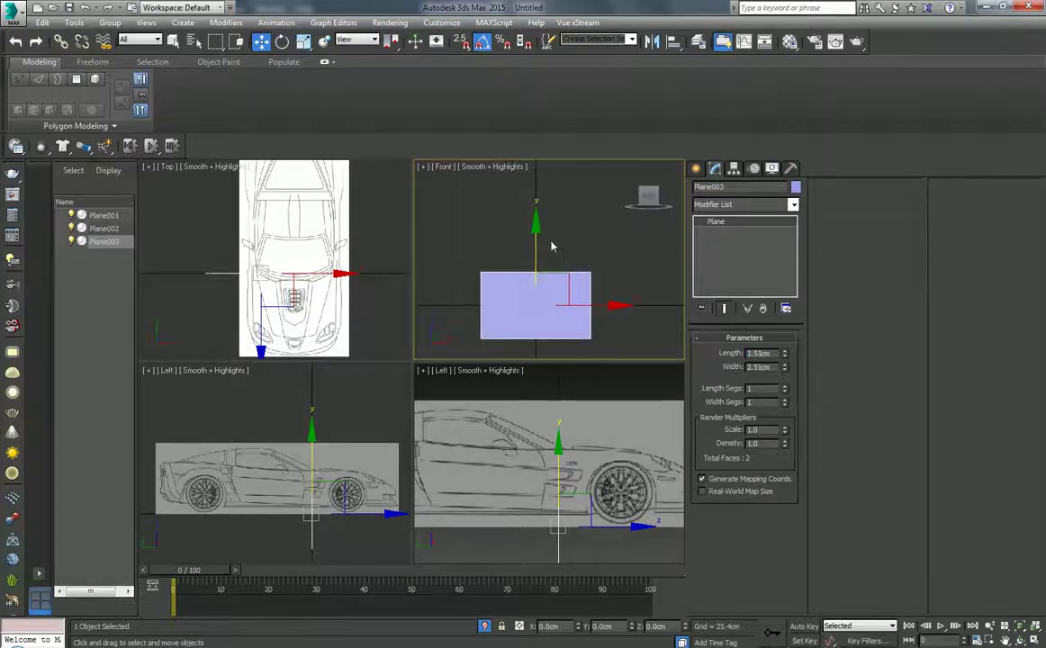
pyautogui.moveTo(535, 227); pyautogui.dragTo(535, 198)
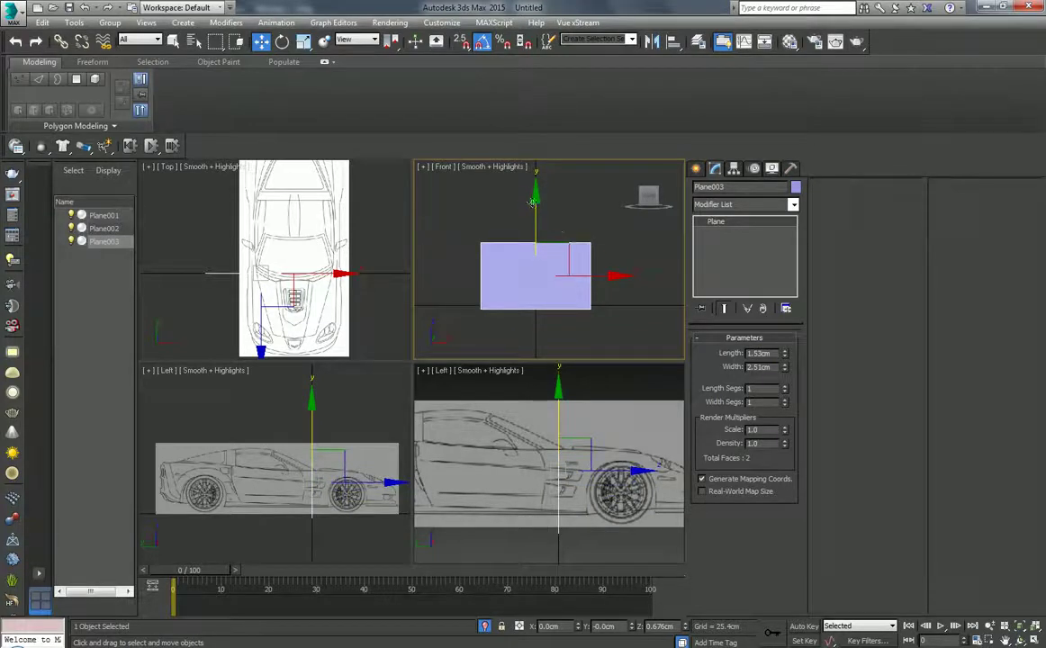
pyautogui.moveTo(524, 245); pyautogui.dragTo(522, 238)
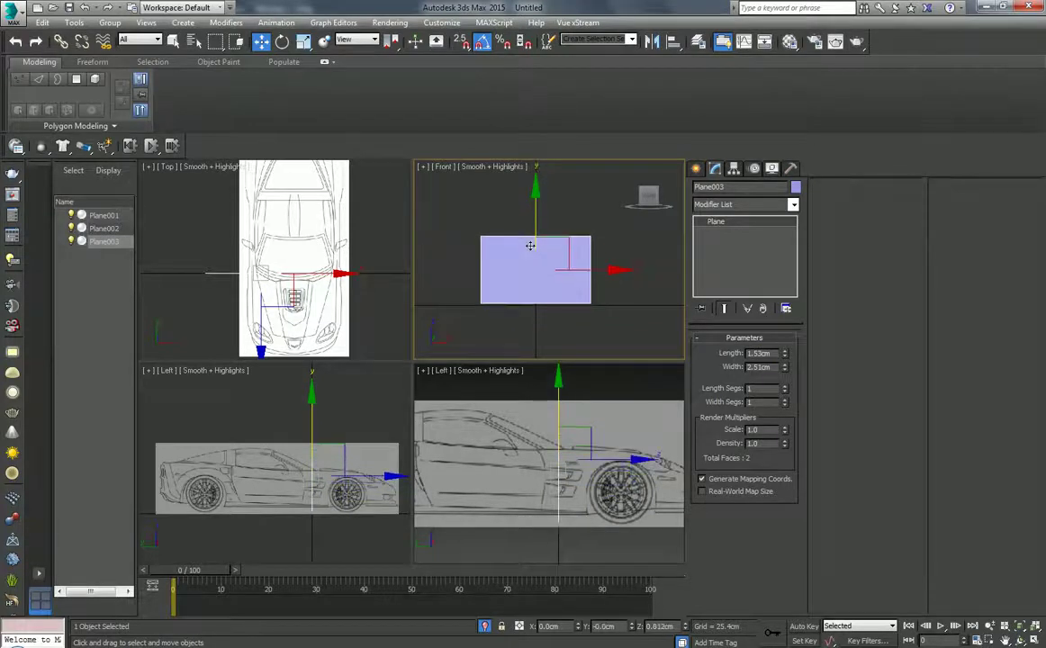
pyautogui.moveTo(531, 245); pyautogui.dragTo(533, 250, button='middle')
pyautogui.click(789, 41)
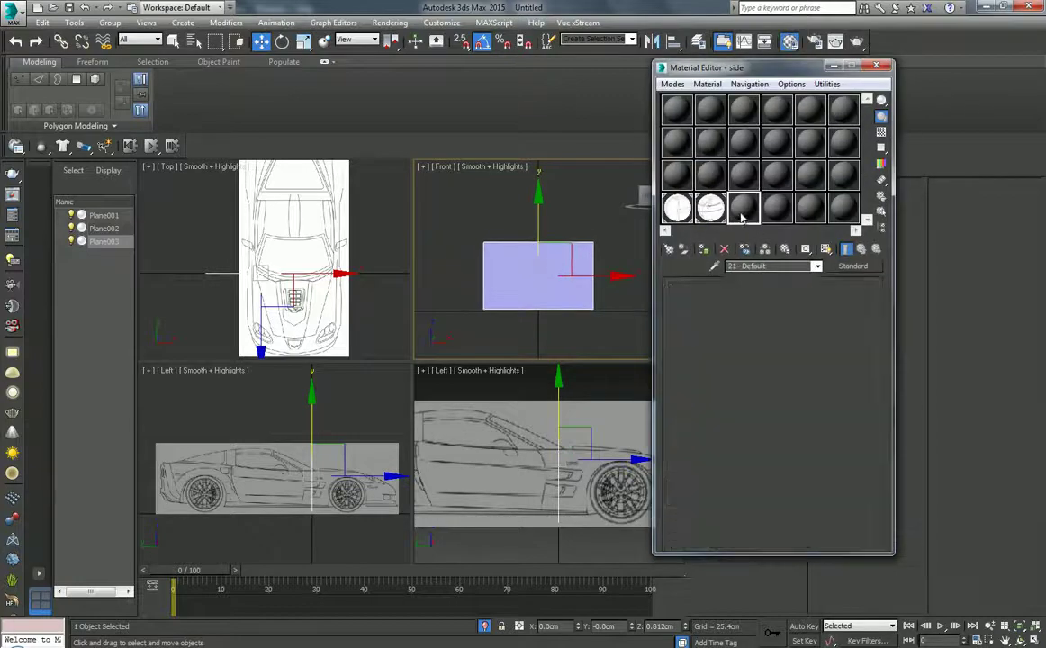
# Apply a new material to Plane003 and name it 'front'
pyautogui.moveTo(741, 211); pyautogui.dragTo(531, 270)
pyautogui.click(775, 266)
pyautogui.write('front')
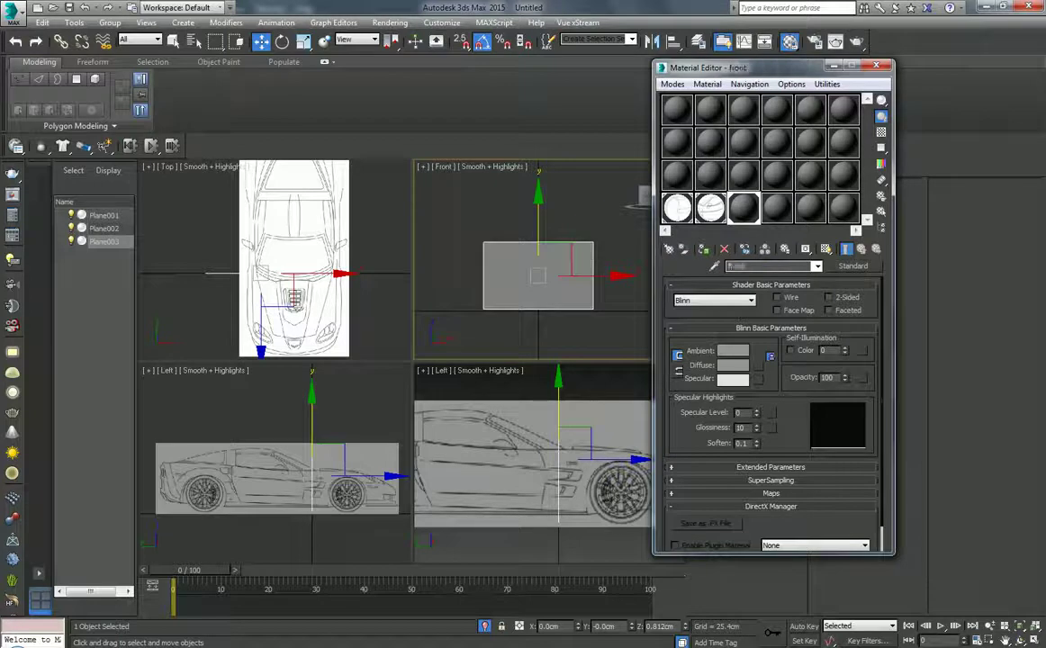
pyautogui.press('Return')
# Load front.jpg as the front material's diffuse bitmap
pyautogui.click(759, 365)
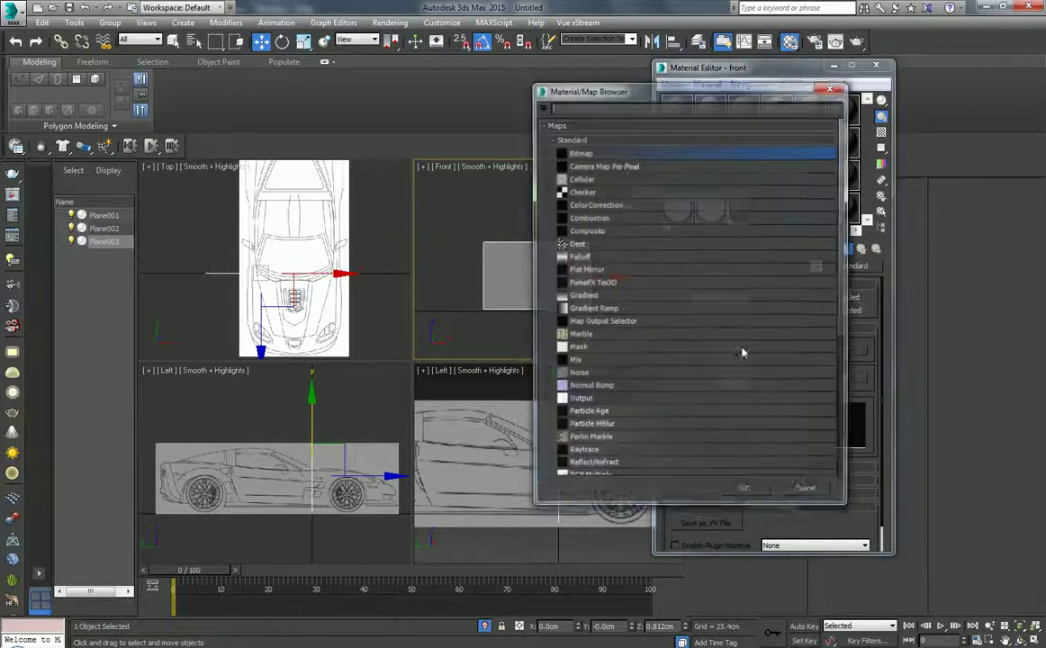
pyautogui.doubleClick(578, 152)
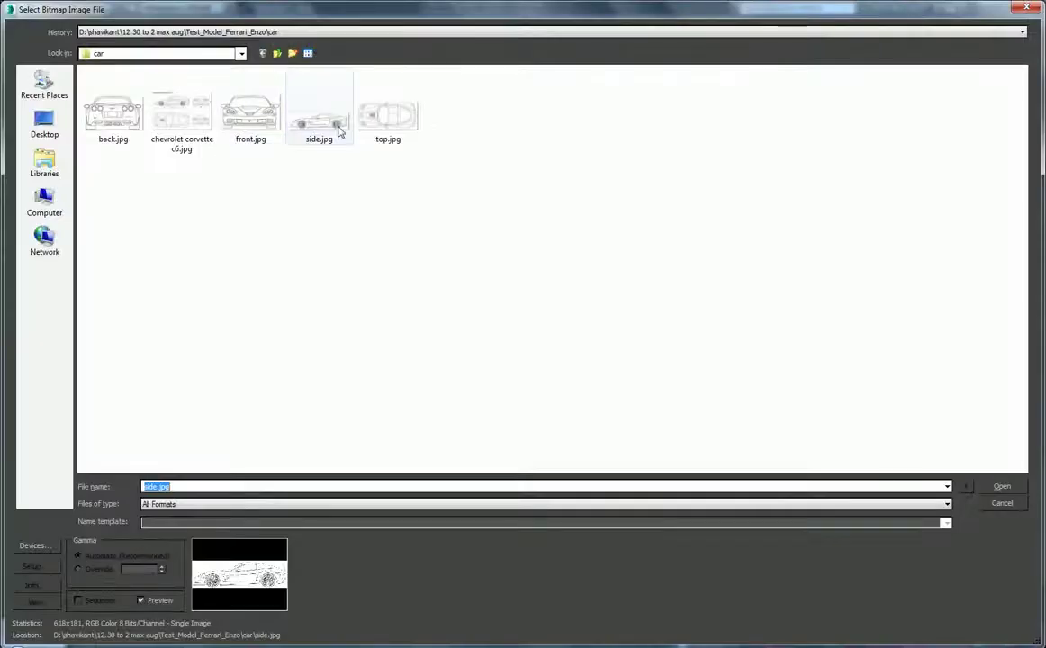
pyautogui.doubleClick(266, 126)
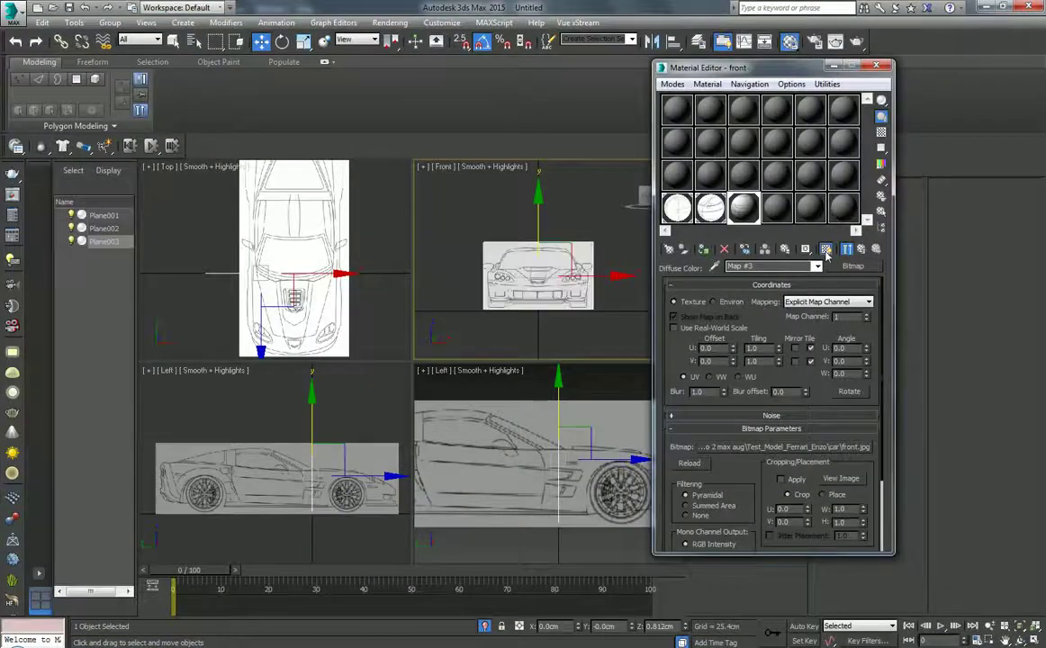
pyautogui.click(874, 250)
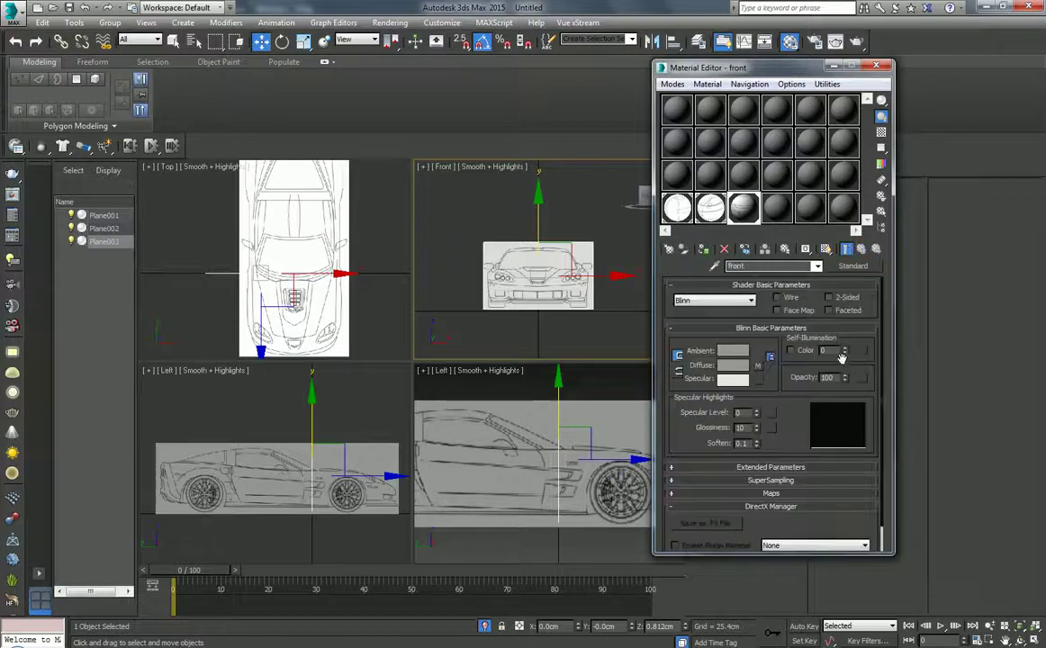
pyautogui.click(776, 208)
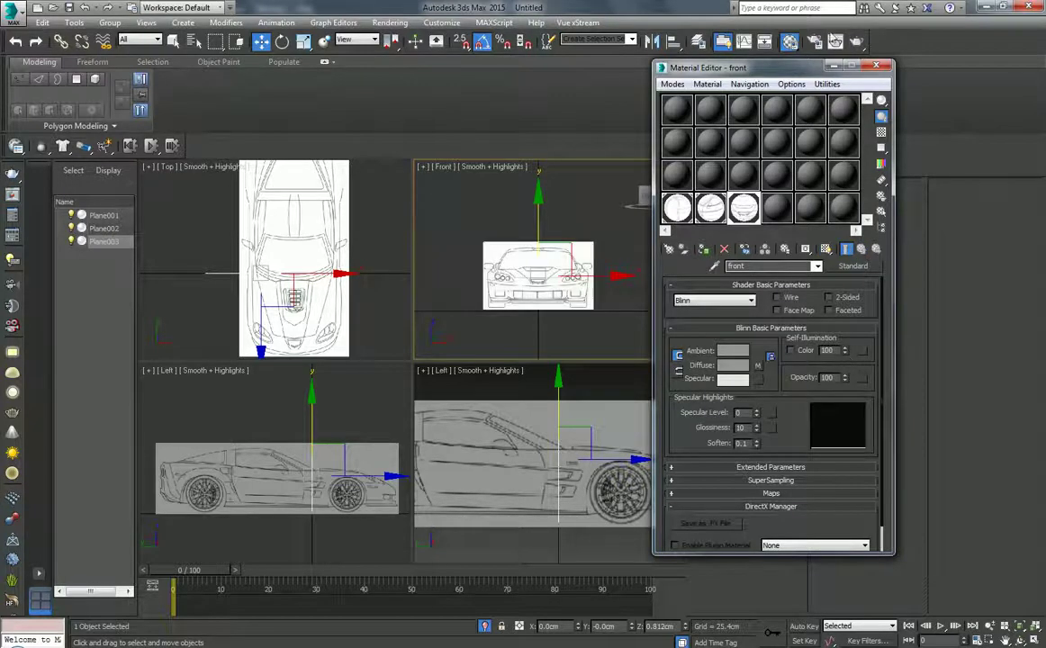
pyautogui.scroll(-2, 292, 280)
pyautogui.scroll(-1, 280, 233)
pyautogui.scroll(-1, 243, 216)
pyautogui.scroll(-1, 278, 204)
# Move the front plane down to the car's nose and check the layout in Perspective
pyautogui.moveTo(278, 204); pyautogui.dragTo(289, 280)
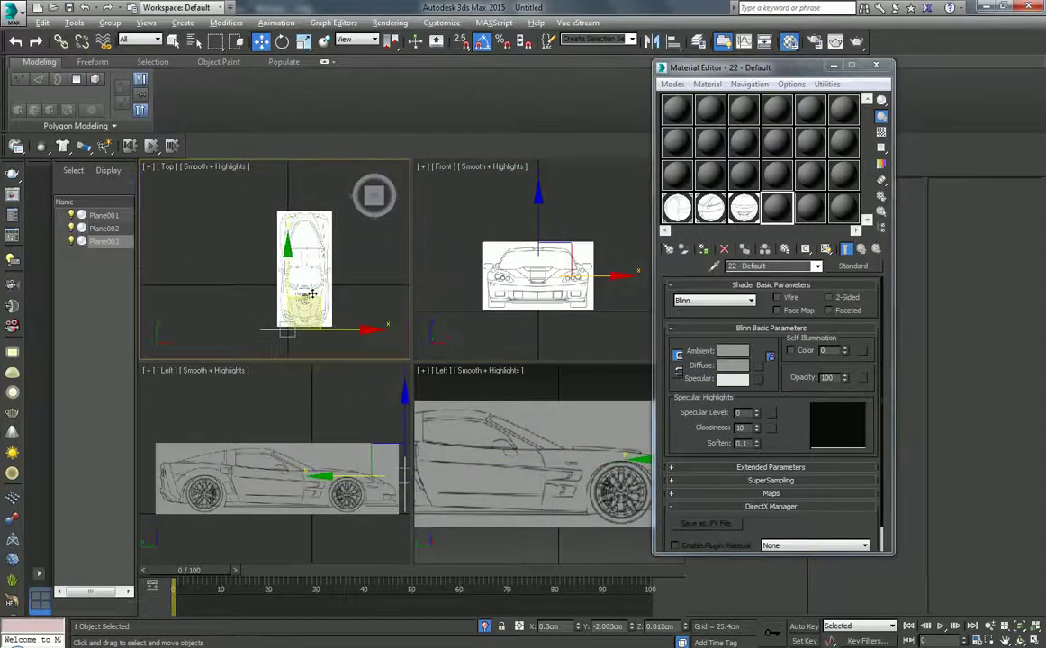
pyautogui.hotkey('alt', 'w')
pyautogui.moveTo(536, 330); pyautogui.dragTo(485, 261, button='middle')
pyautogui.moveTo(491, 259); pyautogui.dragTo(557, 294)
pyautogui.moveTo(407, 318)
pyautogui.mouseDown()
pyautogui.moveTo(506, 343)
pyautogui.moveTo(446, 313)
pyautogui.mouseUp()
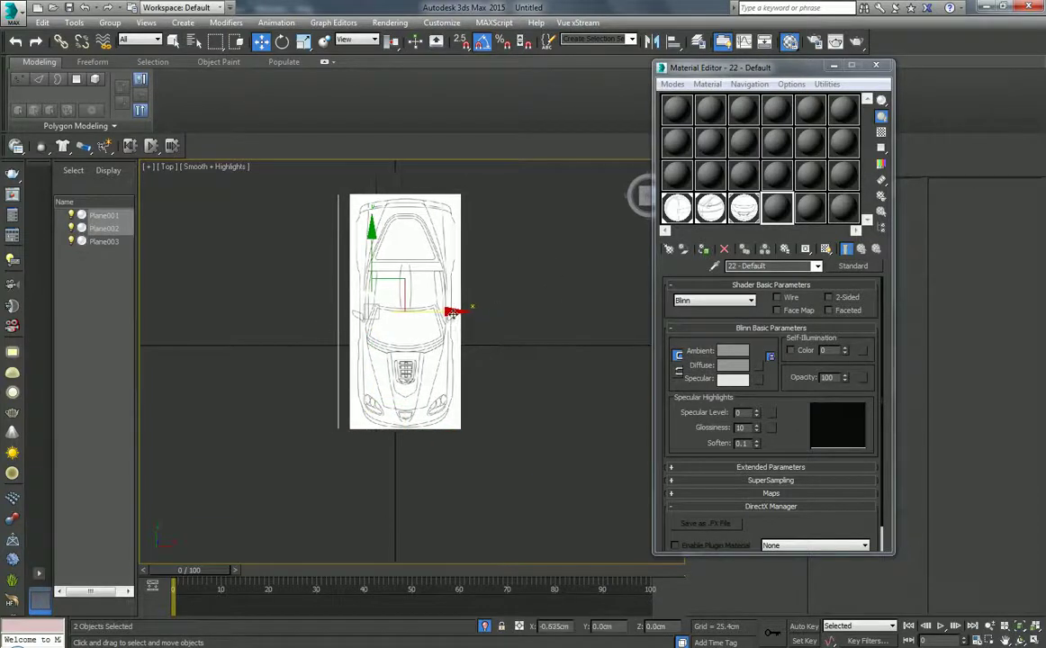
pyautogui.click(394, 422)
pyautogui.press('p')
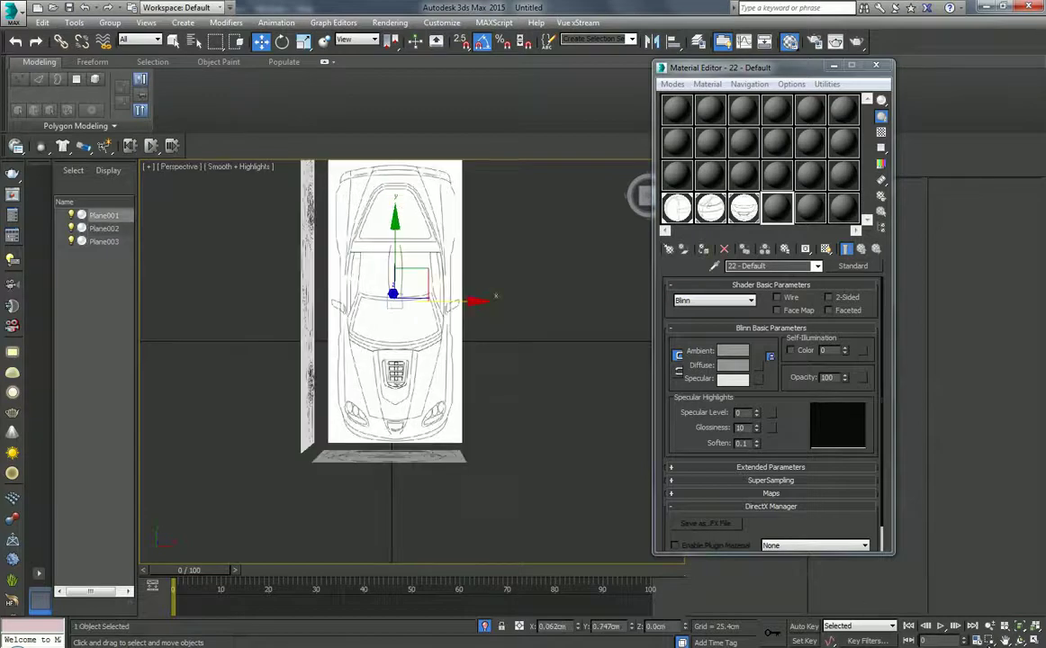
pyautogui.keyDown('alt'); pyautogui.moveTo(387, 306); pyautogui.dragTo(393, 372, button='middle'); pyautogui.keyUp('alt')
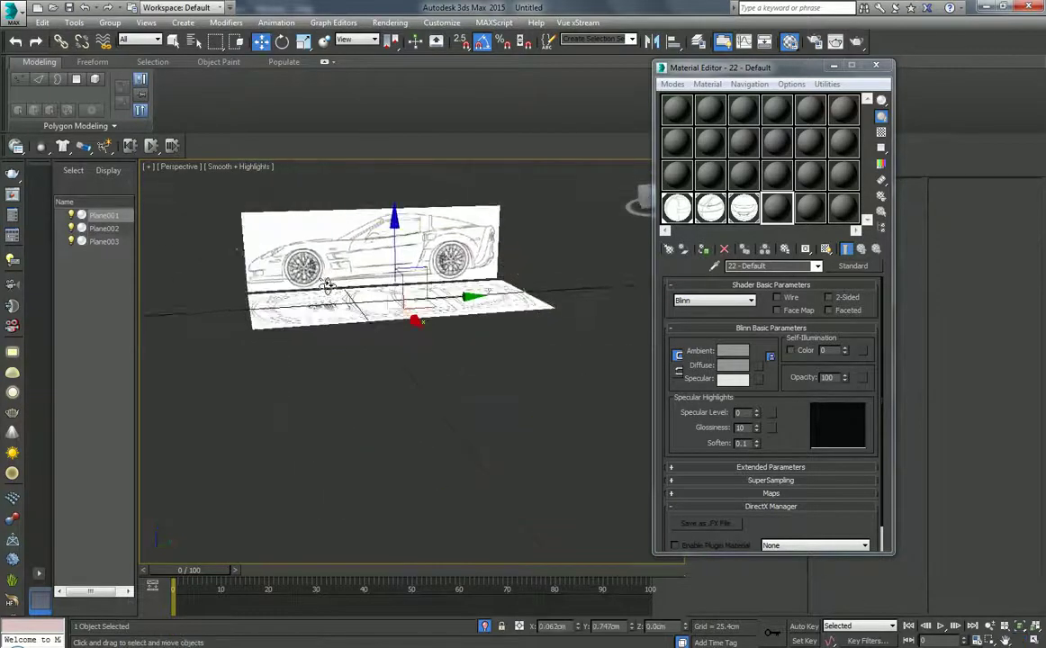
# Shift-drag the front plane to the car's tail end to copy it
pyautogui.click(317, 360)
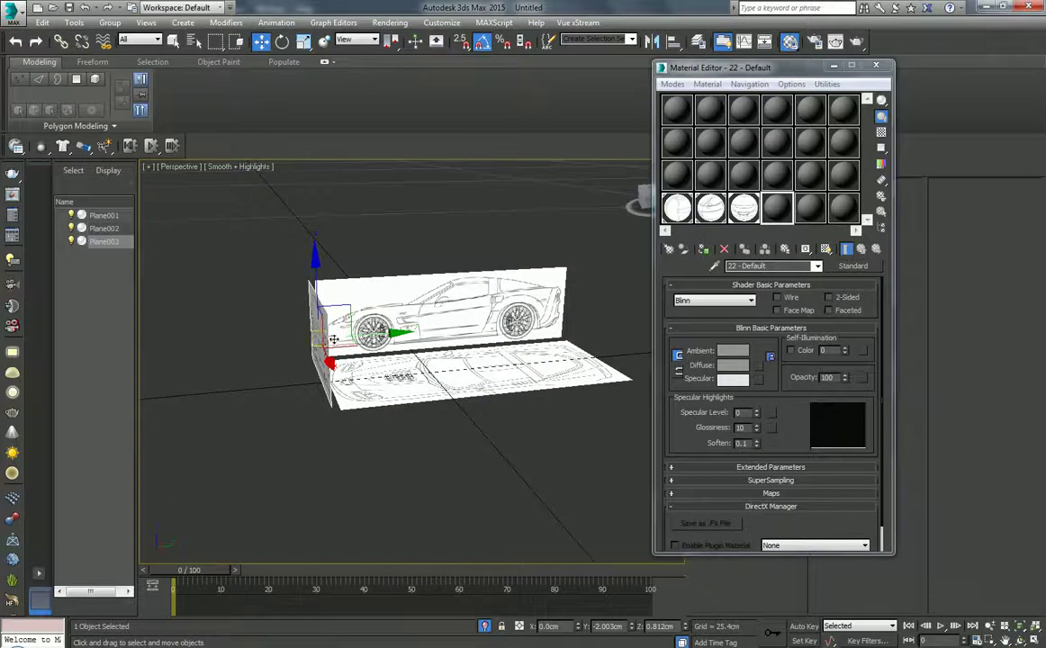
pyautogui.press('t')
pyautogui.moveTo(406, 356); pyautogui.dragTo(402, 405, button='middle')
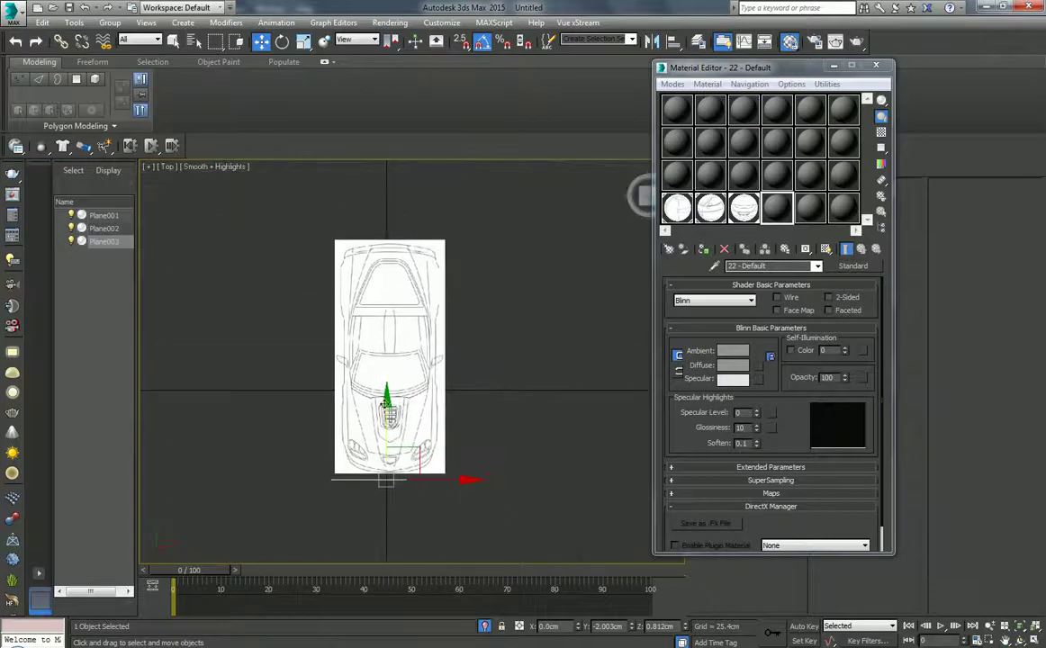
pyautogui.keyDown('shift'); pyautogui.moveTo(383, 404); pyautogui.dragTo(385, 160); pyautogui.keyUp('shift')
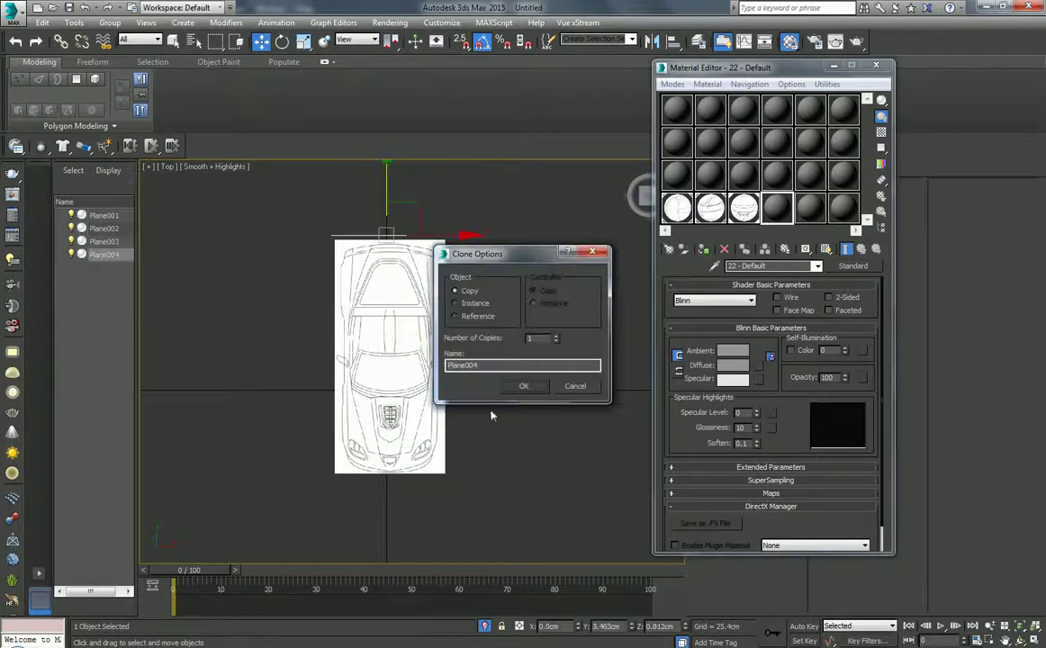
# Create the copy as Plane004 and name a new material 'back'
pyautogui.click(523, 385)
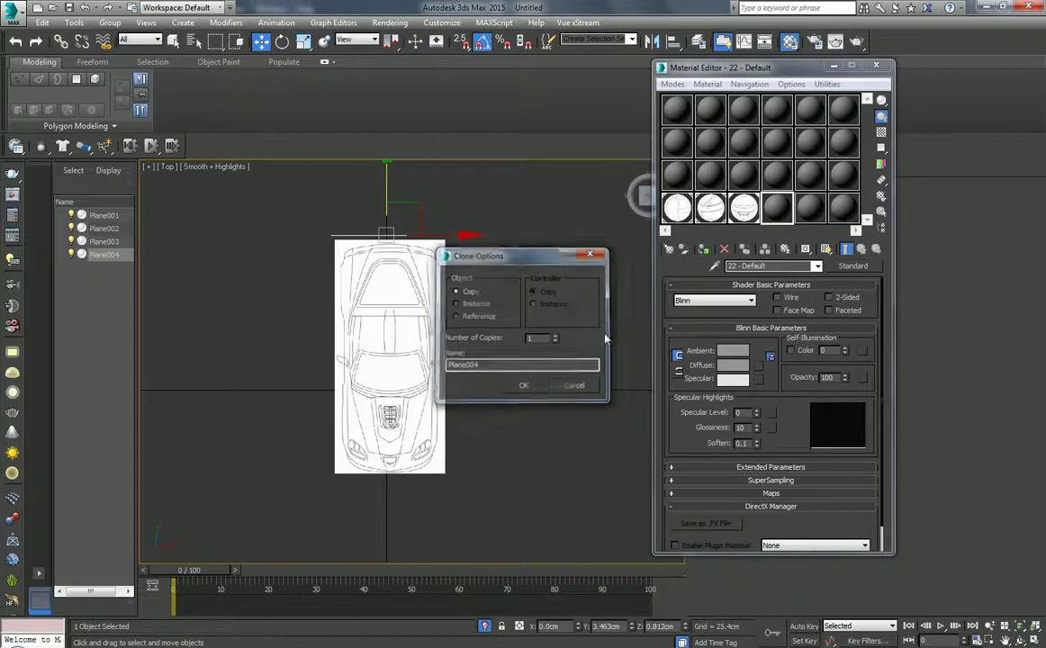
pyautogui.click(776, 268)
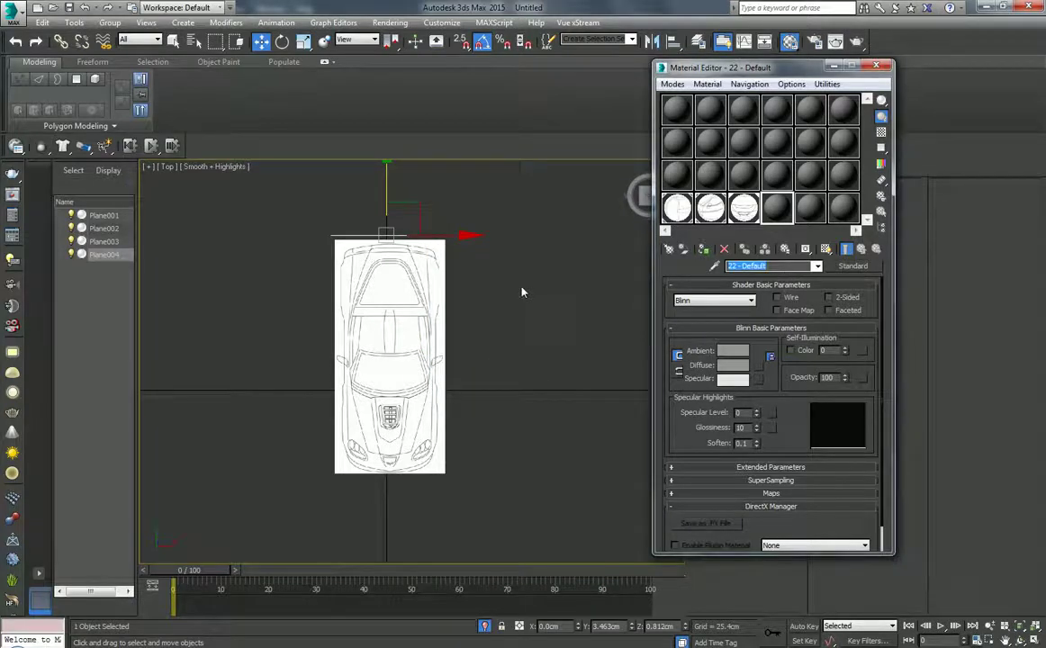
pyautogui.write('back')
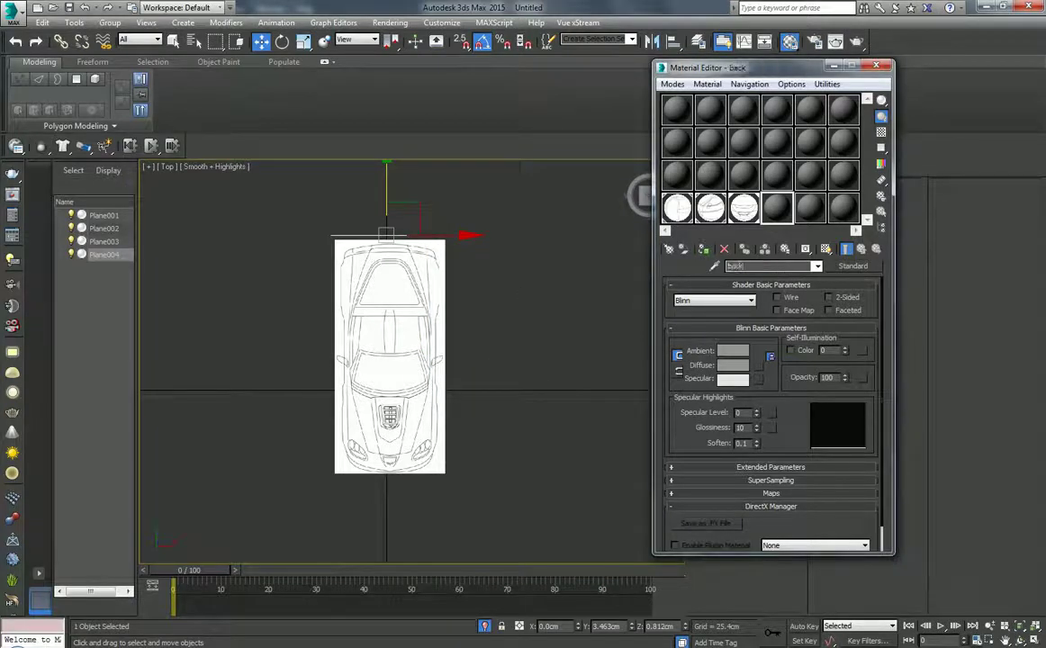
# Load back.jpg as the back material's diffuse map and set self-illumination to 100
pyautogui.click(768, 359)
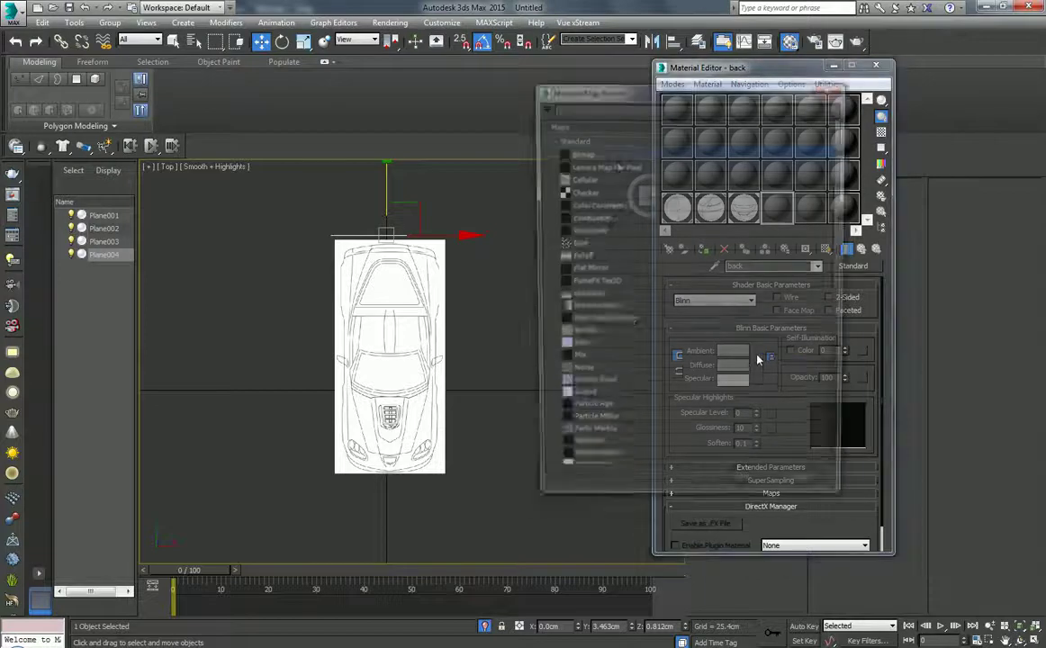
pyautogui.doubleClick(603, 160)
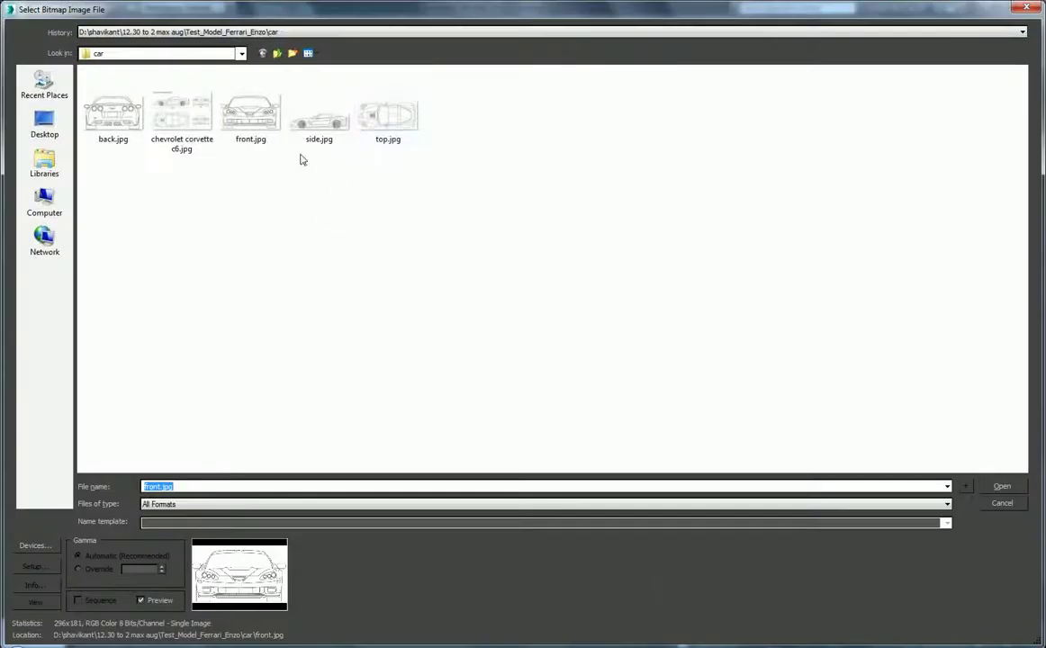
pyautogui.doubleClick(131, 123)
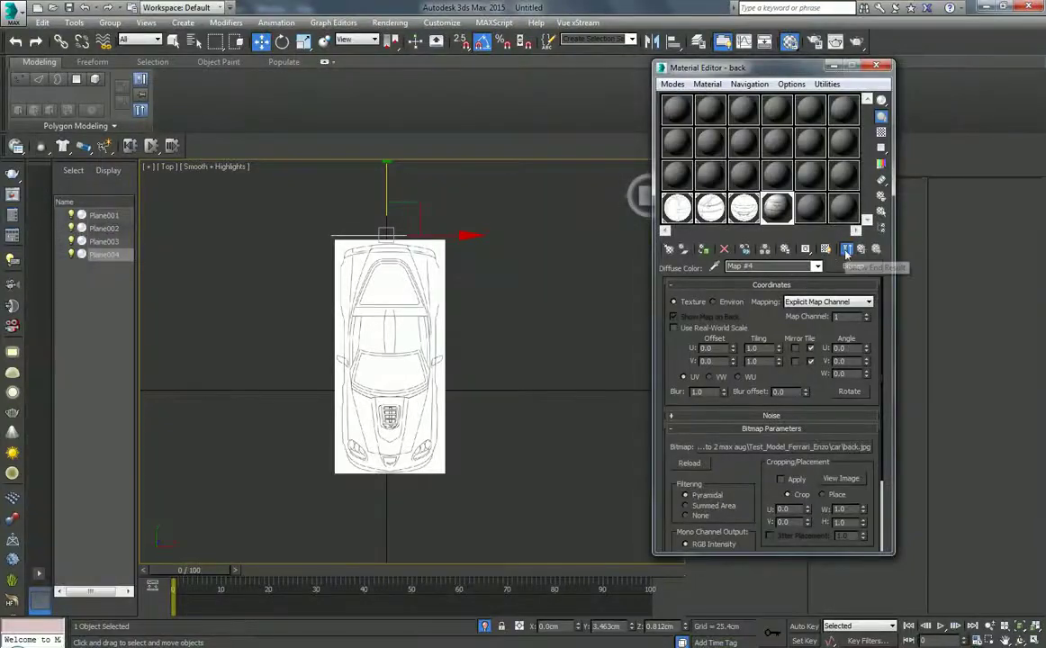
pyautogui.click(863, 249)
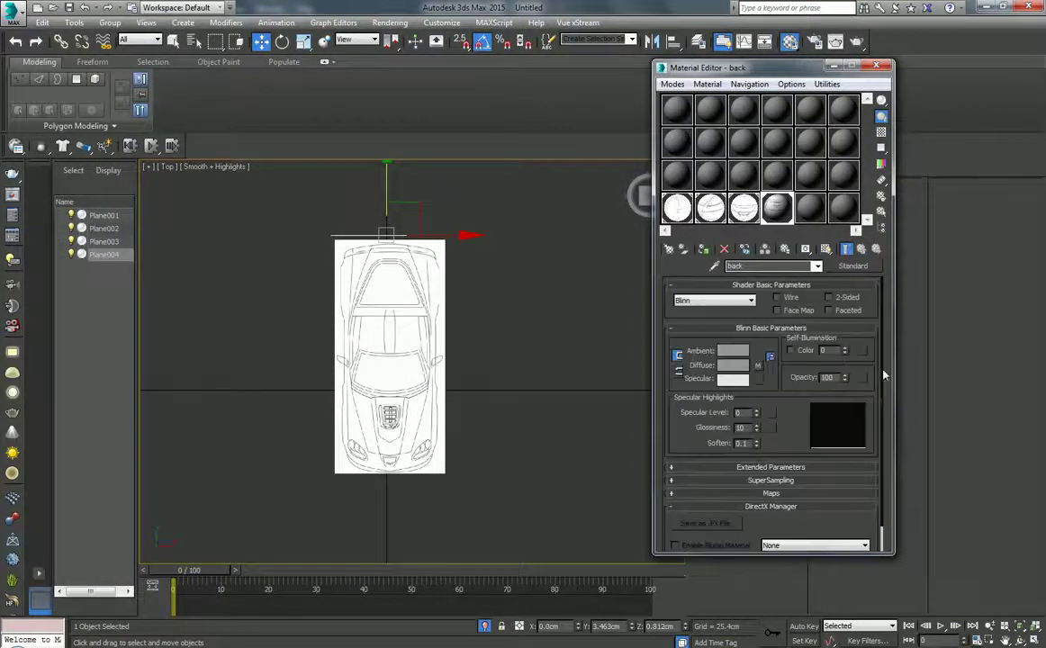
pyautogui.write('100')
pyautogui.press('Return')
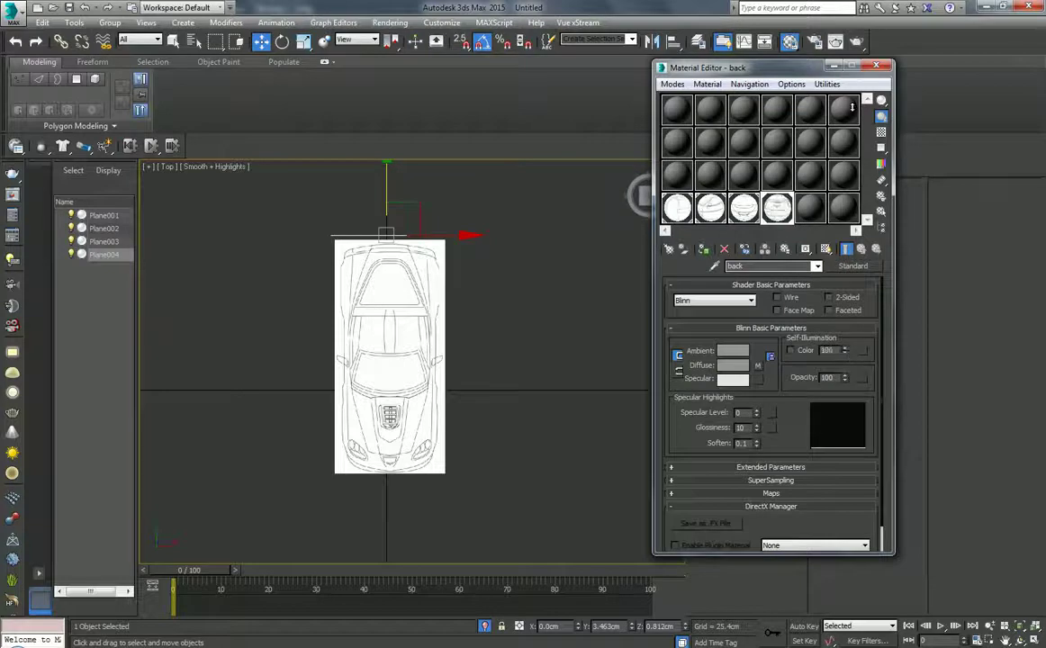
# Orbit the Perspective view to inspect the planes from the side
pyautogui.press('p')
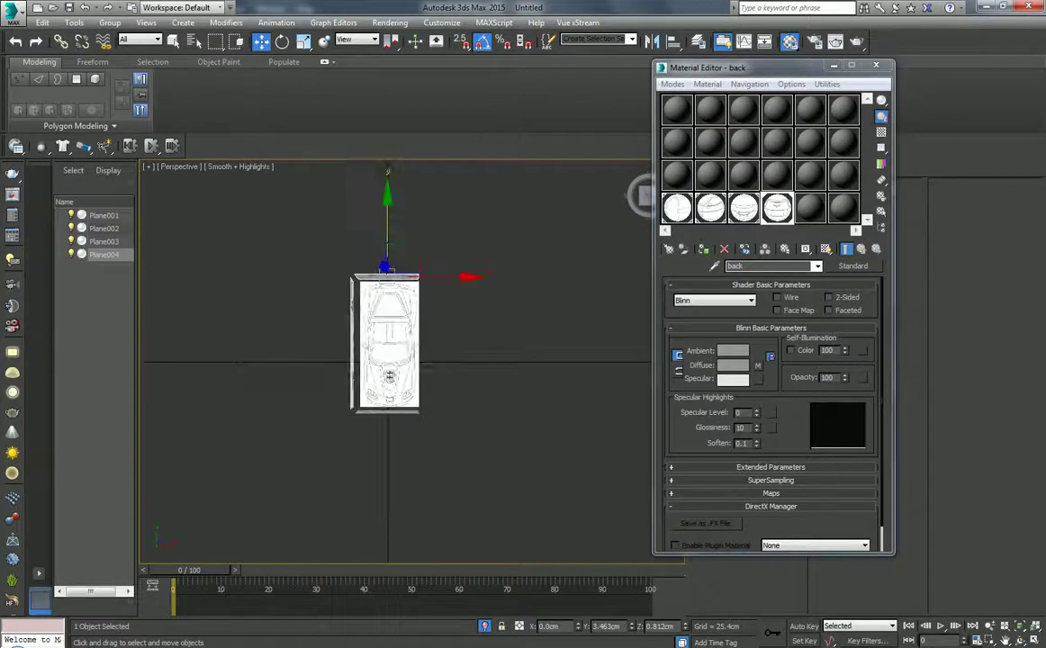
pyautogui.click(1020, 641)
pyautogui.moveTo(463, 373)
pyautogui.mouseDown()
pyautogui.moveTo(400, 366)
pyautogui.moveTo(514, 416)
pyautogui.moveTo(460, 438)
pyautogui.mouseUp()
# Select Box001 and add an Edit Poly modifier to it
pyautogui.press('w')
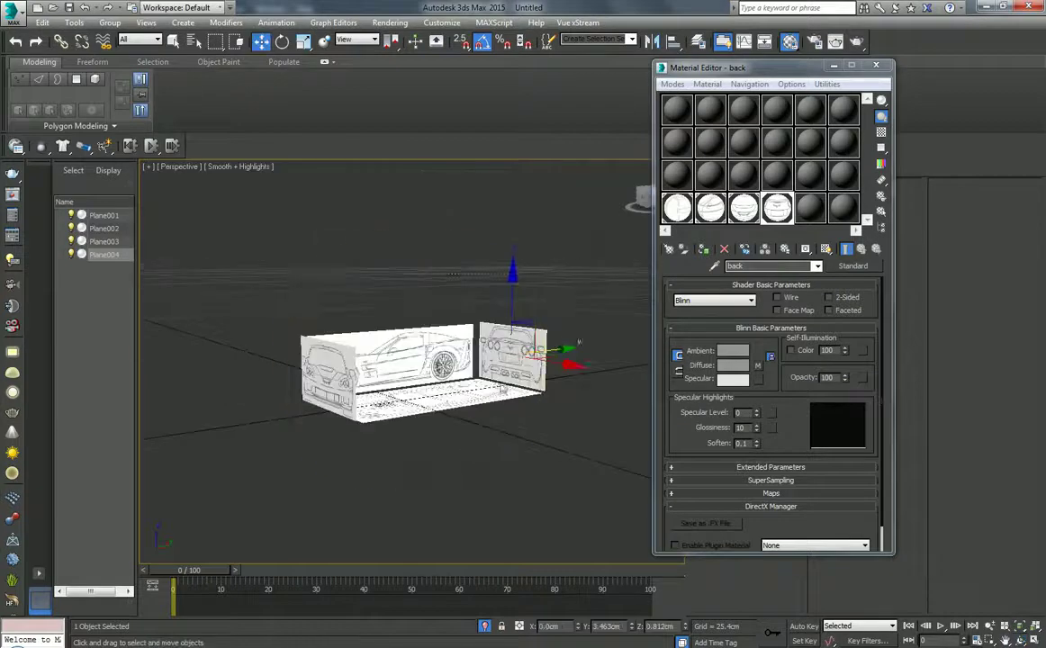
pyautogui.moveTo(221, 514); pyautogui.dragTo(369, 431)
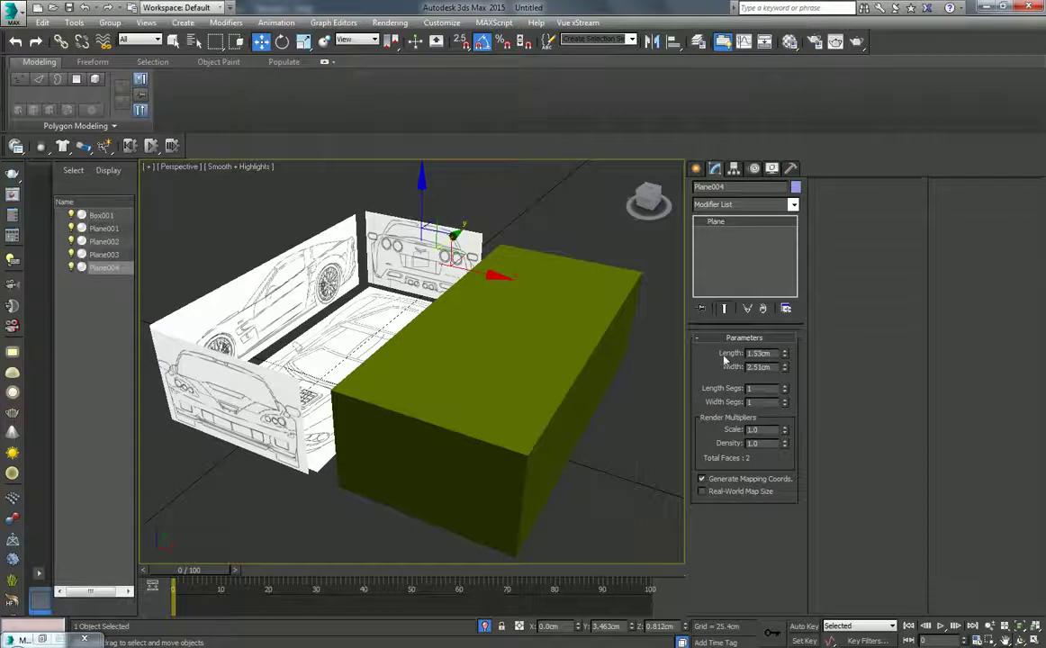
pyautogui.click(595, 366)
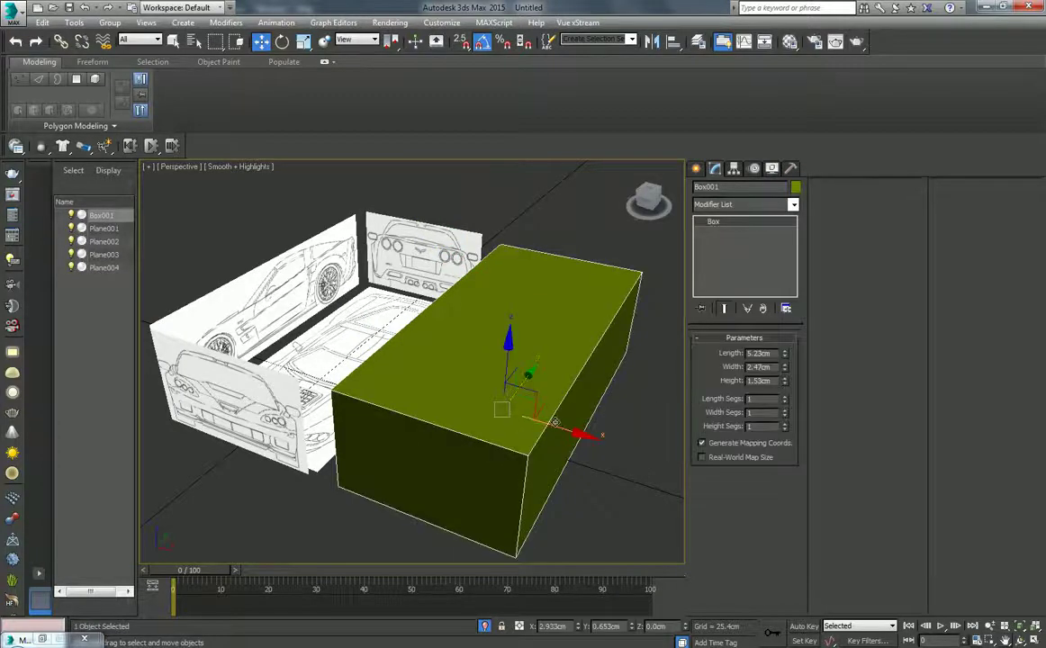
pyautogui.click(743, 205)
pyautogui.press('e')
pyautogui.click(719, 249)
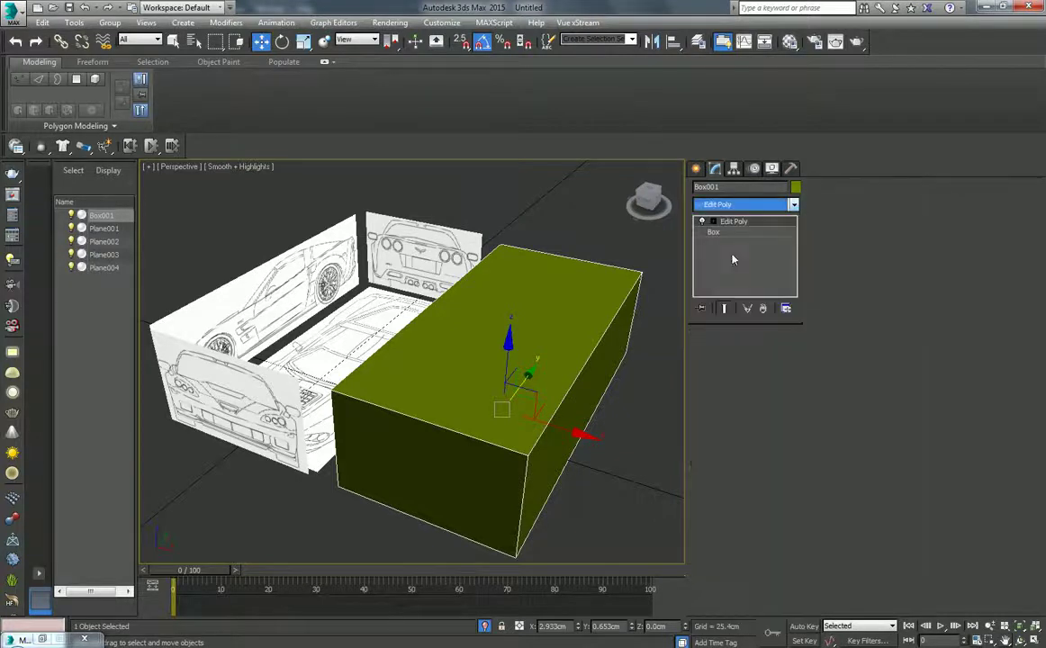
# In Polygon mode, select the box's top face and add its underside face
pyautogui.click(759, 439)
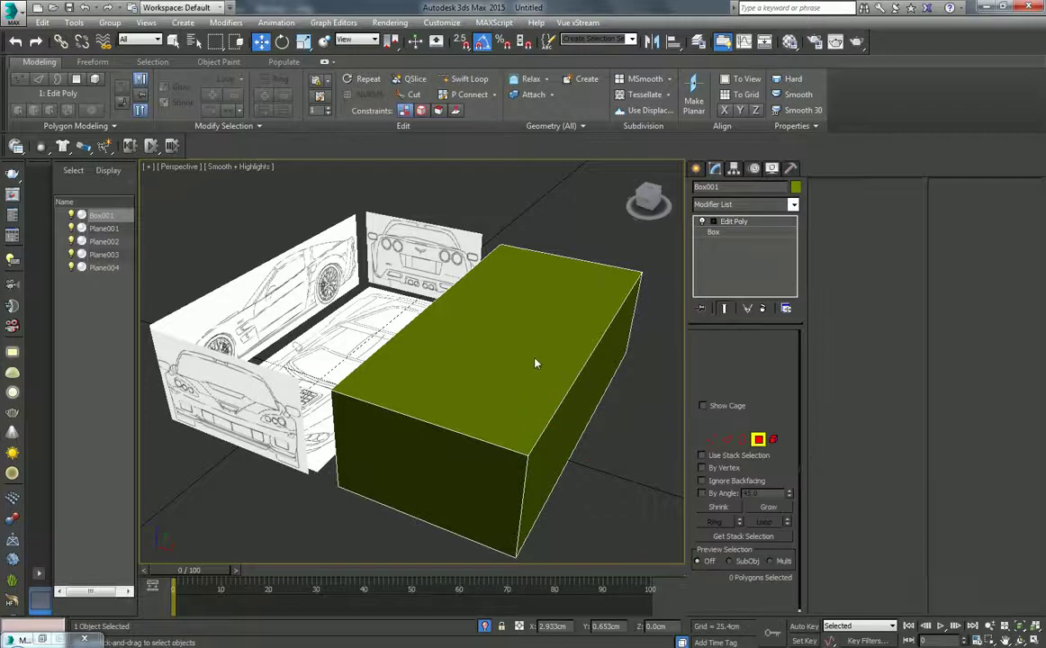
pyautogui.click(485, 324)
pyautogui.moveTo(570, 413); pyautogui.dragTo(569, 365, button='middle')
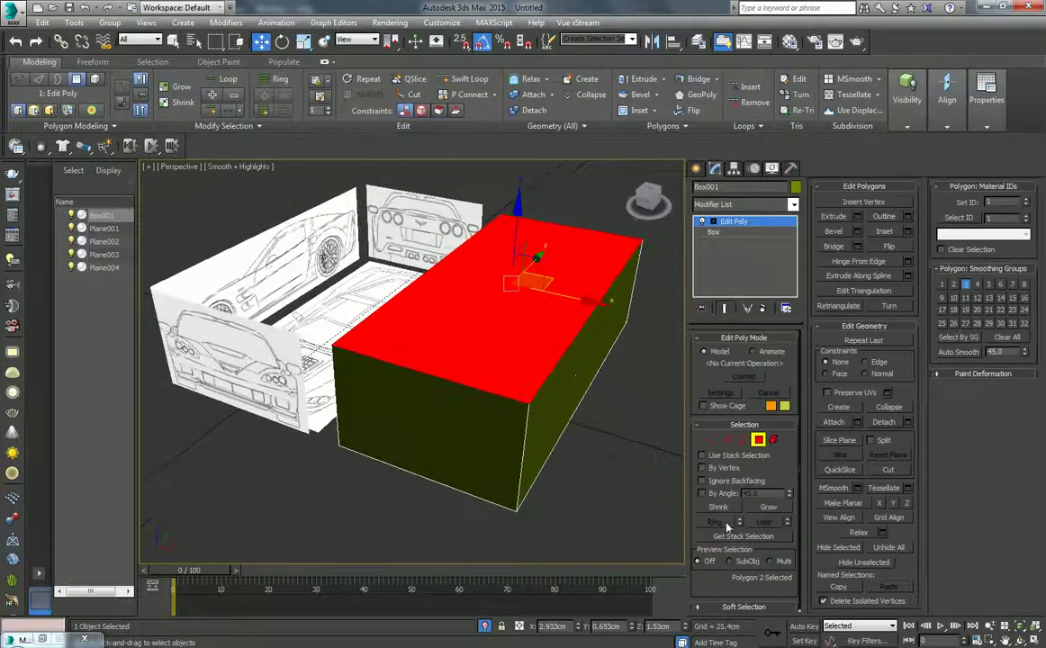
pyautogui.click(1017, 640)
pyautogui.moveTo(492, 397); pyautogui.dragTo(440, 288)
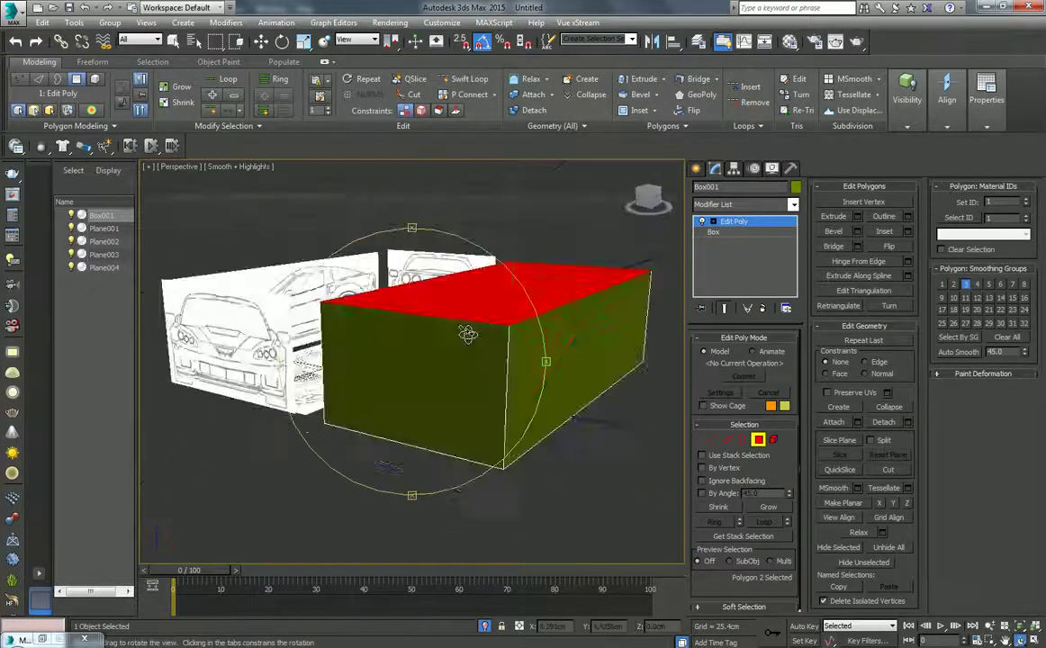
pyautogui.keyDown('ctrl'); pyautogui.click(440, 288); pyautogui.keyUp('ctrl')
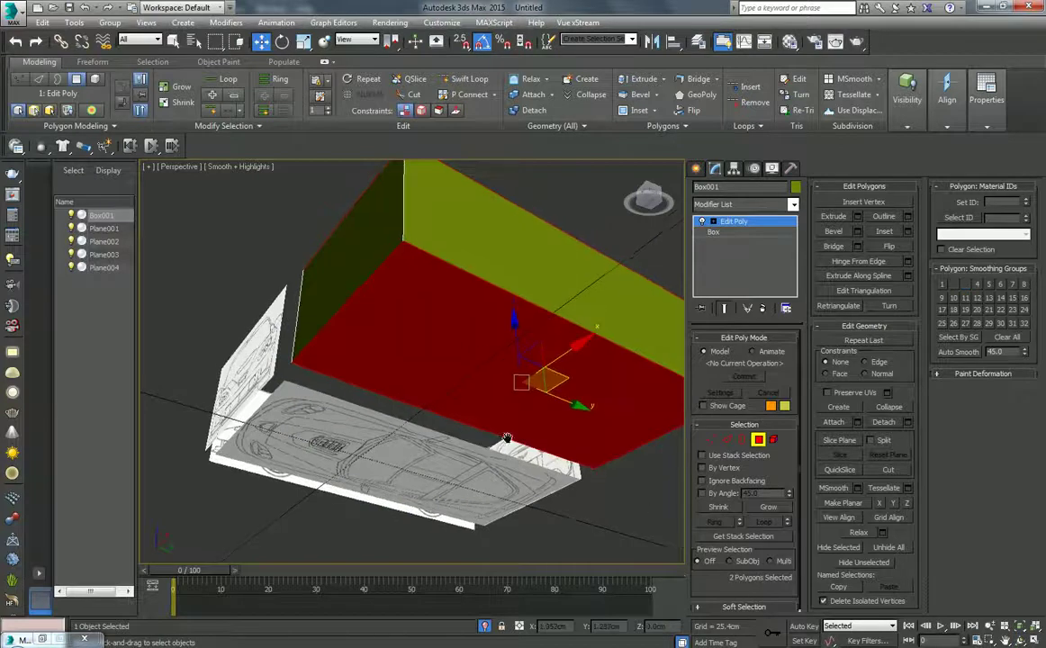
# Assign the 'top' blueprint material to the selected top and bottom faces
pyautogui.moveTo(444, 345)
pyautogui.mouseDown()
pyautogui.moveTo(474, 401)
pyautogui.moveTo(472, 387)
pyautogui.mouseUp()
pyautogui.press('m')
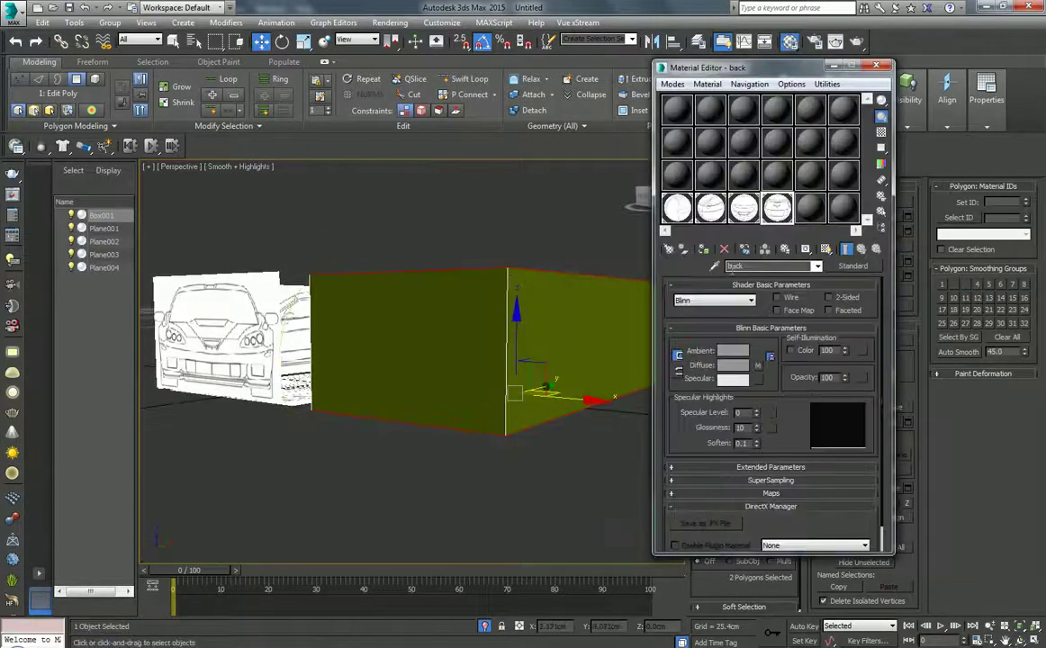
pyautogui.click(675, 209)
pyautogui.click(675, 209)
pyautogui.click(703, 250)
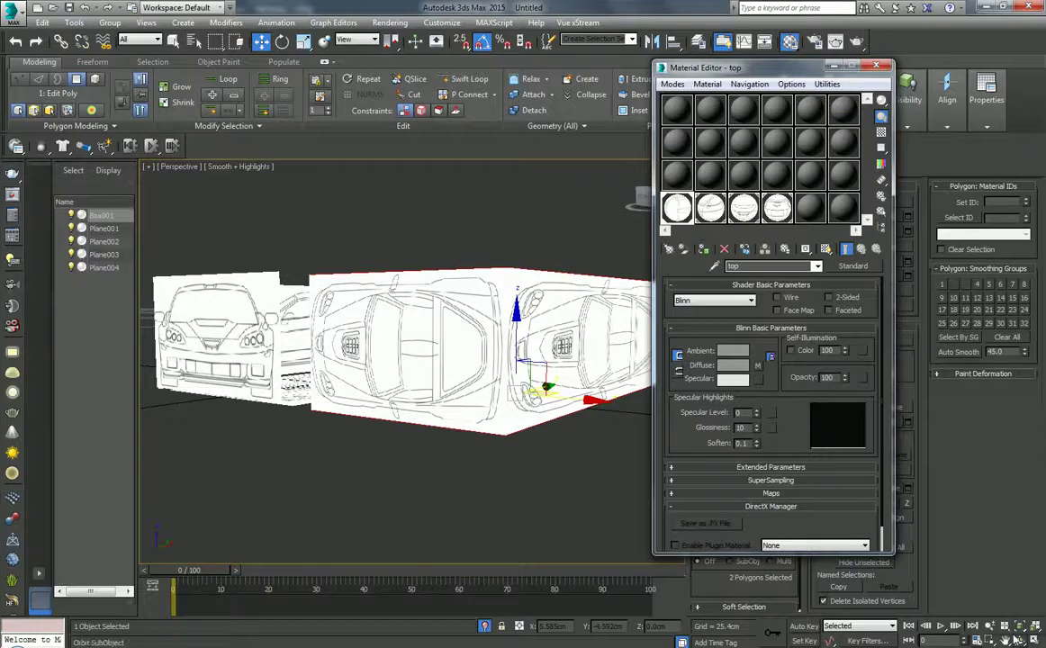
# Reselect the box's top and bottom faces and detach them as a separate object
pyautogui.moveTo(497, 385)
pyautogui.keyDown('alt'); pyautogui.mouseDown(button='middle')
pyautogui.moveTo(484, 409)
pyautogui.moveTo(489, 309)
pyautogui.mouseUp(button='middle'); pyautogui.keyUp('alt')
pyautogui.press('w')
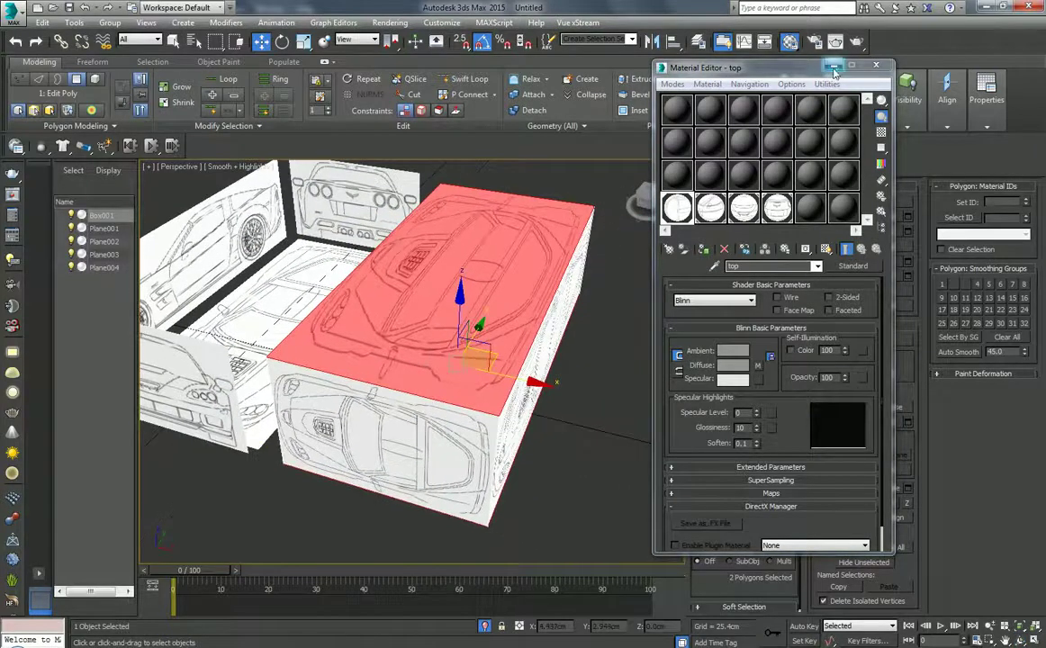
pyautogui.moveTo(800, 75); pyautogui.dragTo(242, 317)
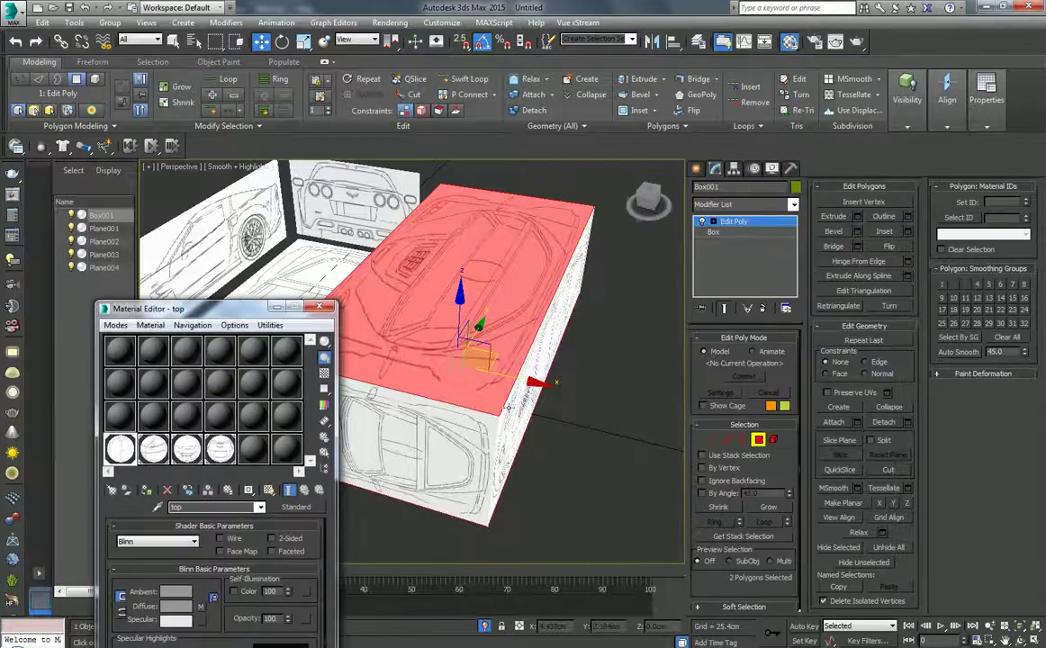
pyautogui.click(489, 370)
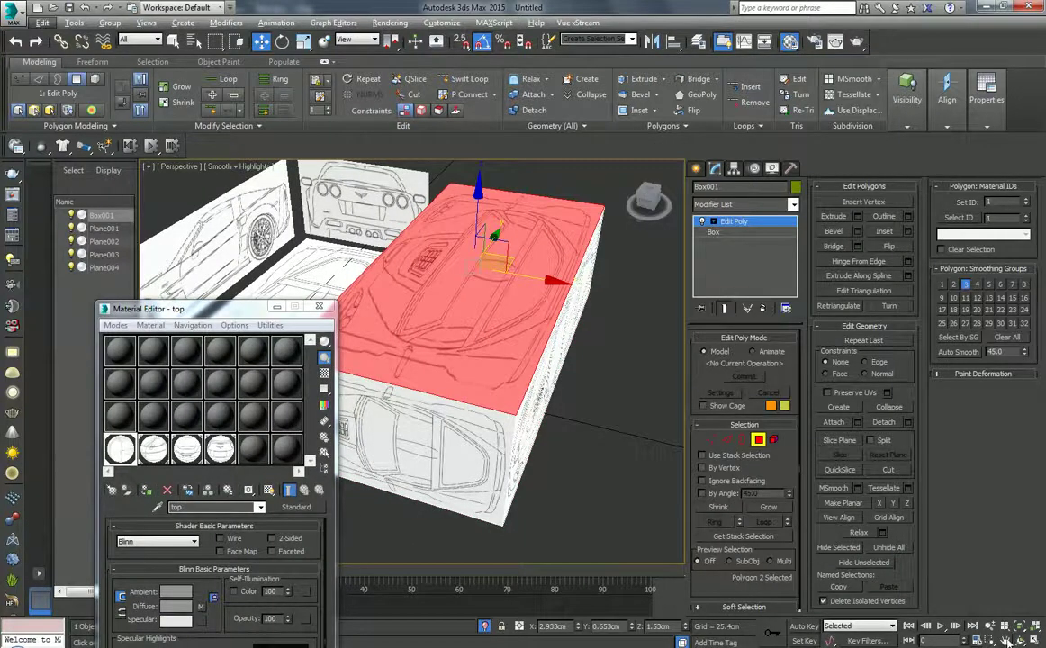
pyautogui.keyDown('alt'); pyautogui.moveTo(435, 371); pyautogui.dragTo(452, 319, button='middle'); pyautogui.keyUp('alt')
pyautogui.keyDown('ctrl'); pyautogui.click(503, 372); pyautogui.keyUp('ctrl')
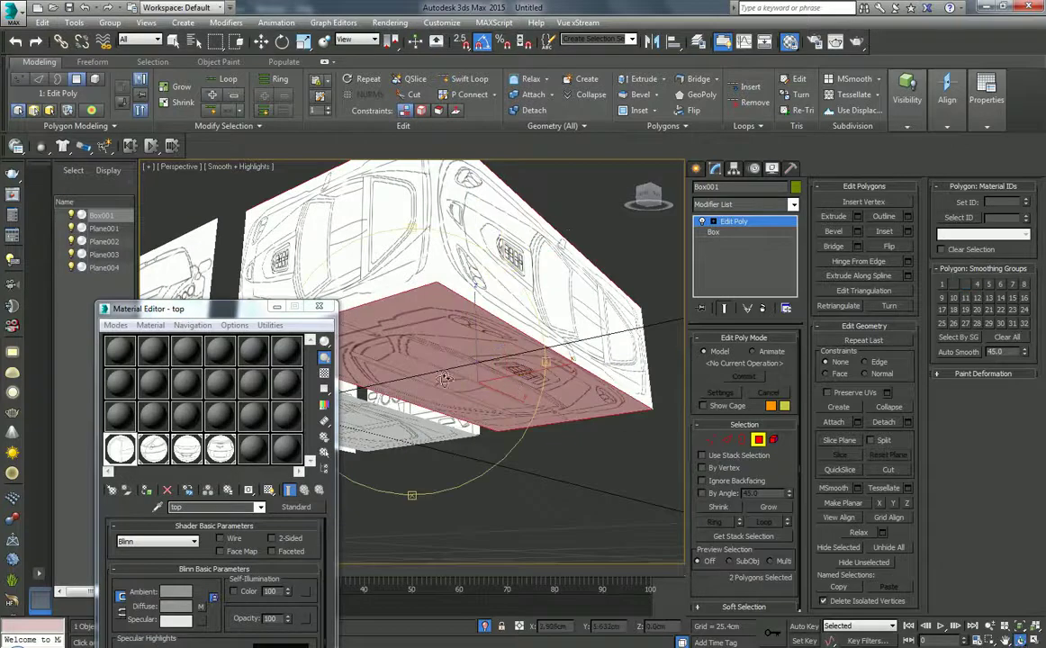
pyautogui.keyDown('alt'); pyautogui.moveTo(517, 377); pyautogui.dragTo(403, 405, button='middle'); pyautogui.keyUp('alt')
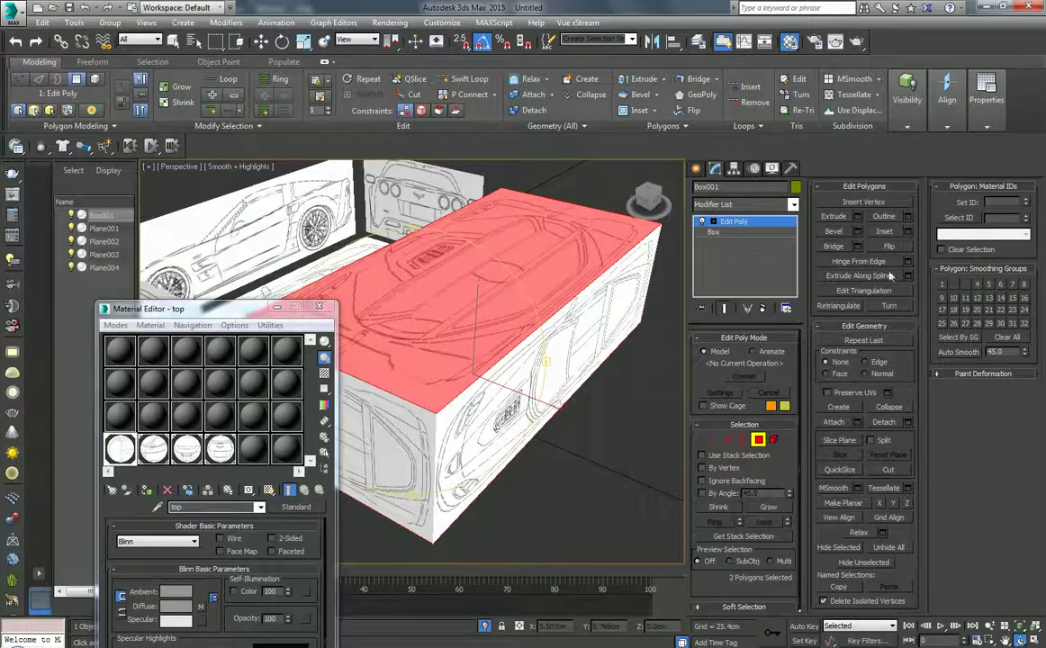
pyautogui.click(883, 421)
# Return to object level and hide everything except the detached piece
pyautogui.rightClick(469, 316)
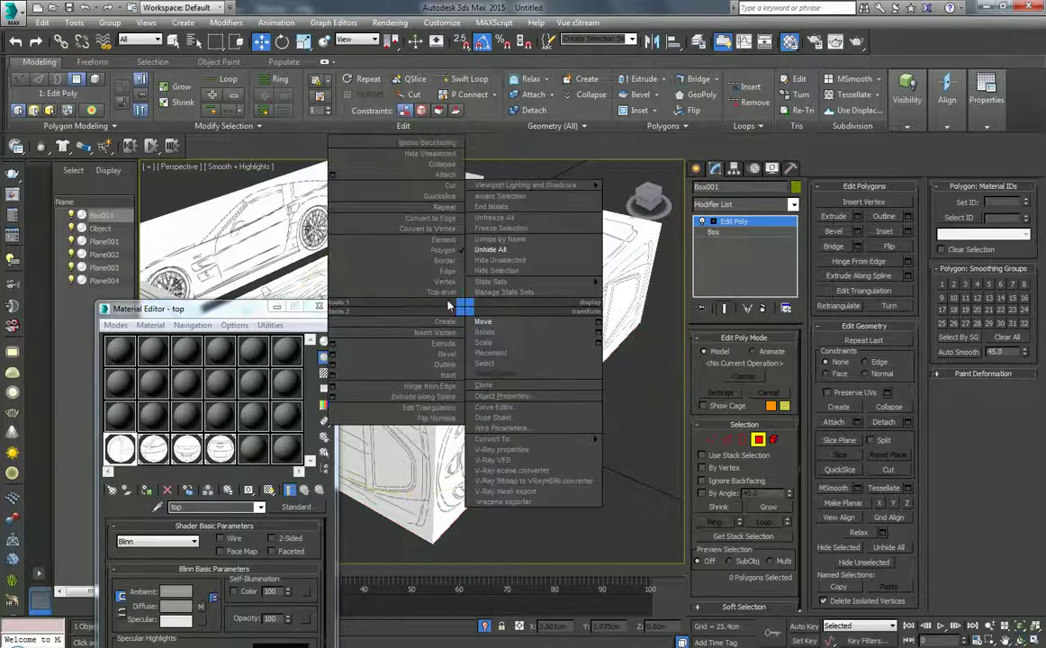
pyautogui.click(465, 314)
pyautogui.rightClick(465, 341)
pyautogui.click(537, 374)
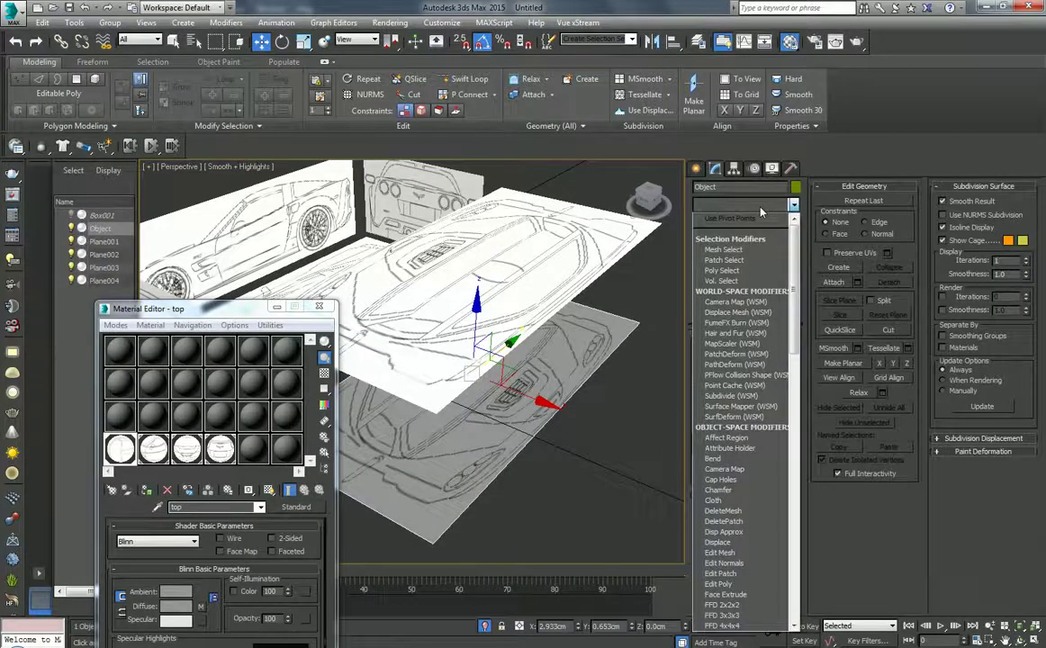
# Add a UVW Map modifier, rotate its gizmo 180° about Z, and fit it
pyautogui.press('u')
pyautogui.click(730, 512)
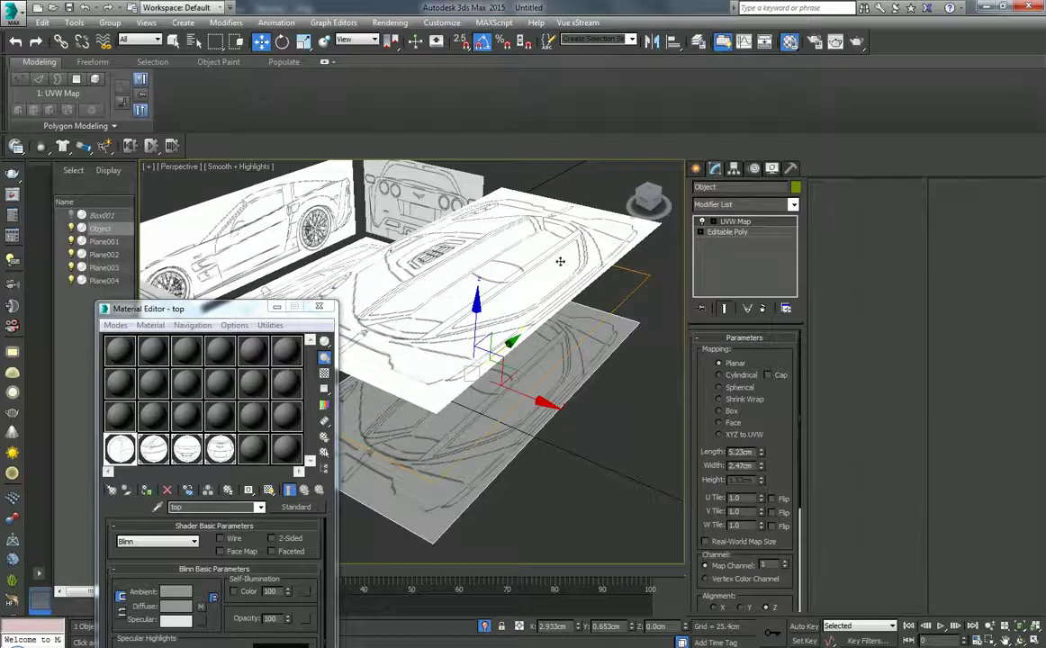
pyautogui.moveTo(715, 235); pyautogui.dragTo(716, 227)
pyautogui.click(736, 232)
pyautogui.keyDown('alt'); pyautogui.moveTo(470, 346); pyautogui.dragTo(563, 423, button='middle'); pyautogui.keyUp('alt')
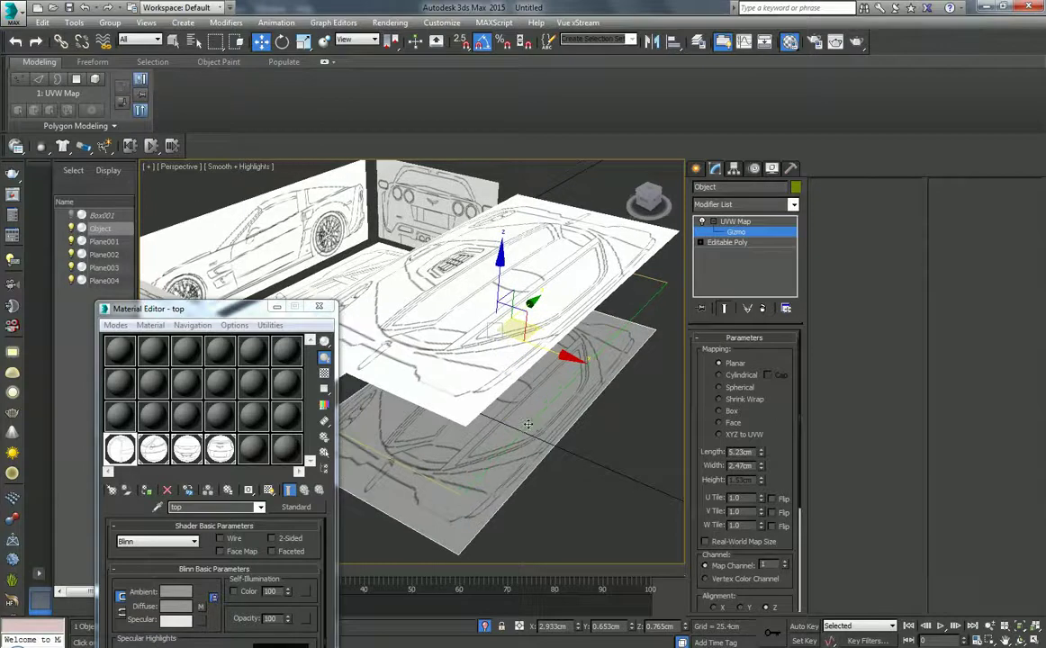
pyautogui.press('e')
pyautogui.moveTo(521, 370); pyautogui.dragTo(527, 368)
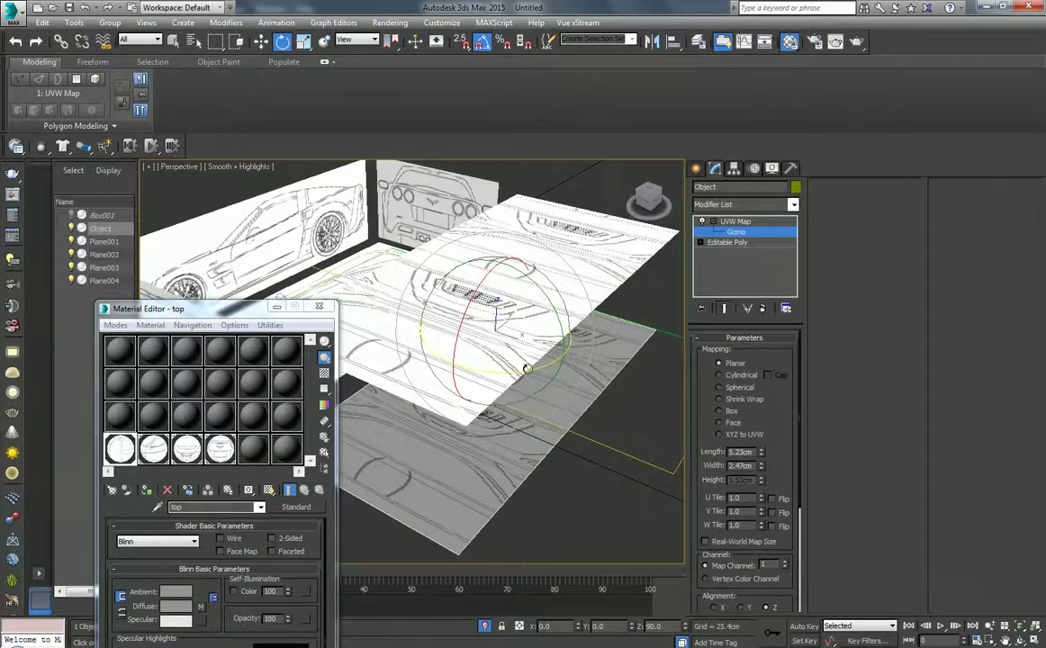
pyautogui.scroll(-3, 764, 372)
pyautogui.click(726, 571)
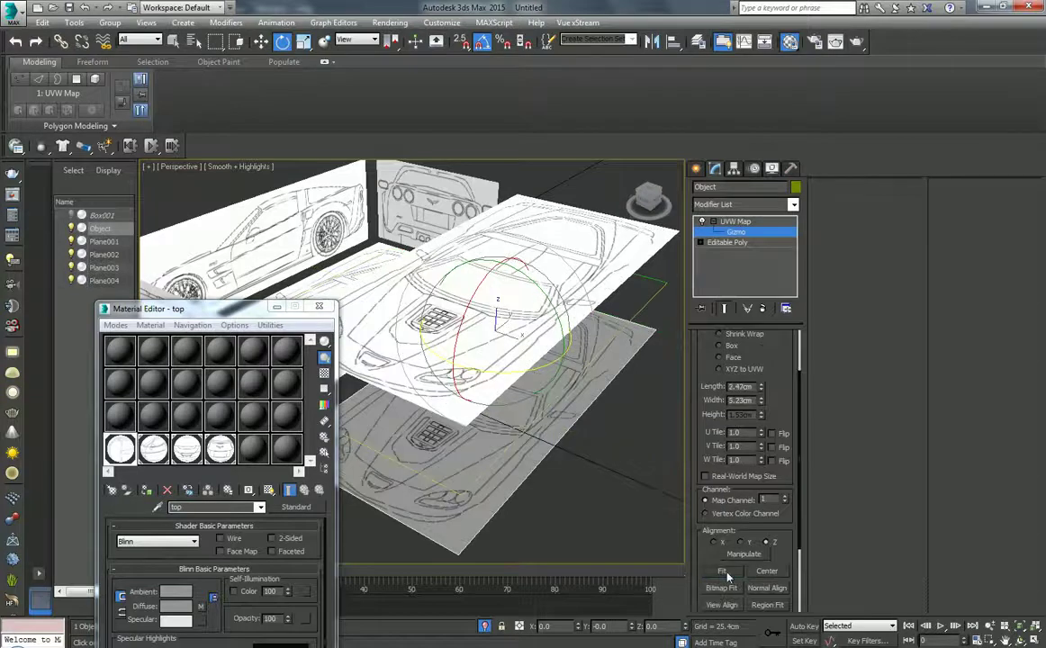
# Unhide all objects and leave gizmo editing for object level
pyautogui.keyDown('alt'); pyautogui.moveTo(568, 431); pyautogui.dragTo(596, 438, button='middle'); pyautogui.keyUp('alt')
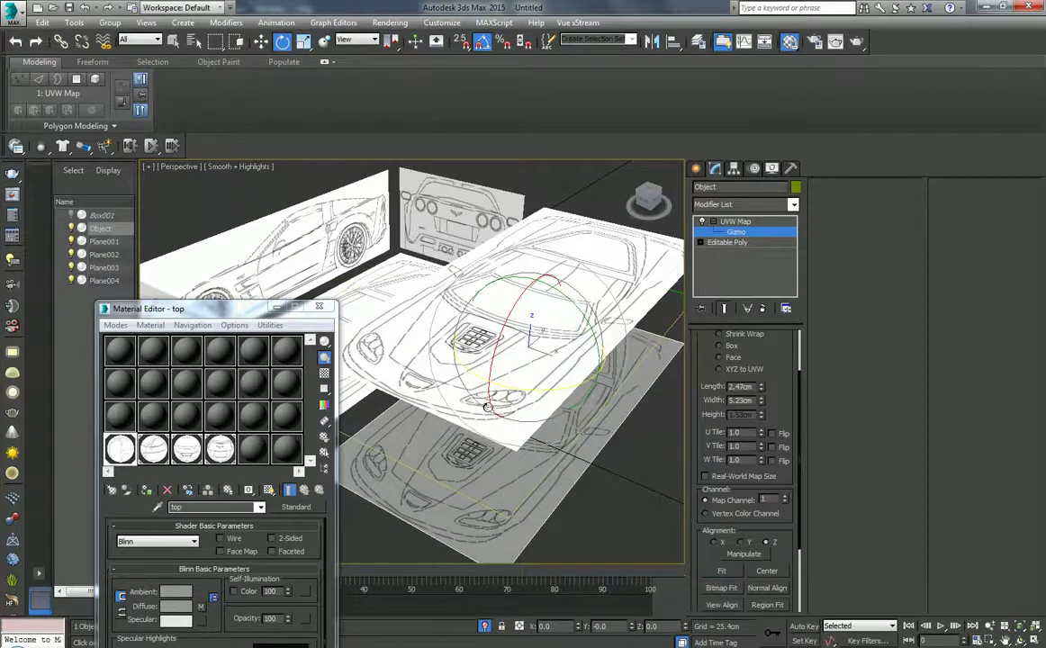
pyautogui.press('m')
pyautogui.moveTo(469, 369)
pyautogui.keyDown('alt'); pyautogui.mouseDown(button='middle')
pyautogui.moveTo(450, 296)
pyautogui.moveTo(504, 333)
pyautogui.mouseUp(button='middle'); pyautogui.keyUp('alt')
pyautogui.rightClick(566, 362)
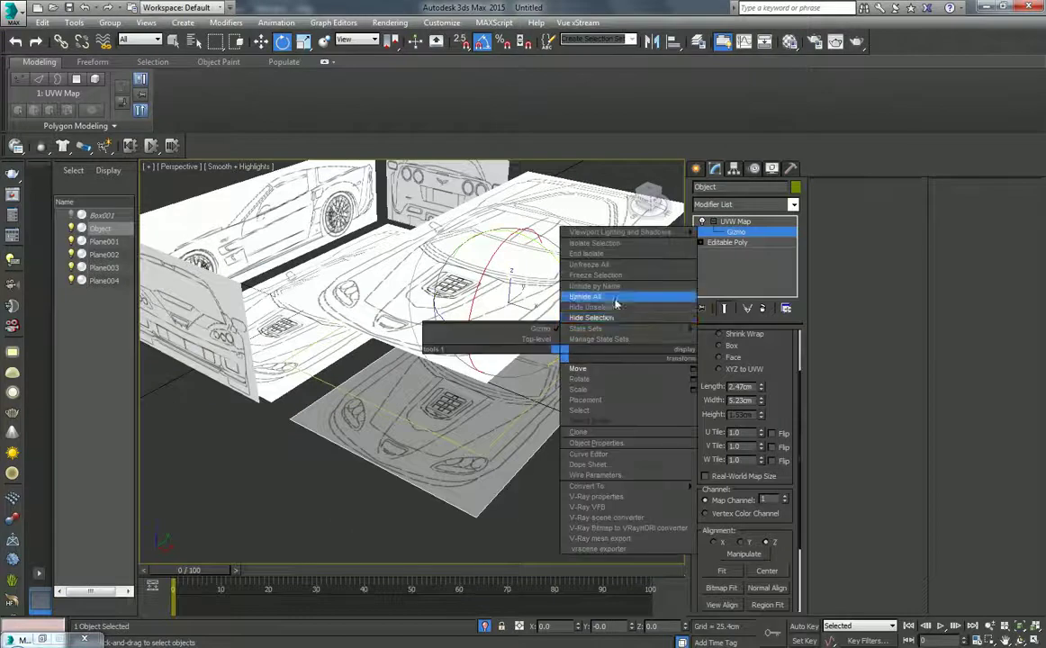
pyautogui.click(594, 296)
pyautogui.rightClick(557, 407)
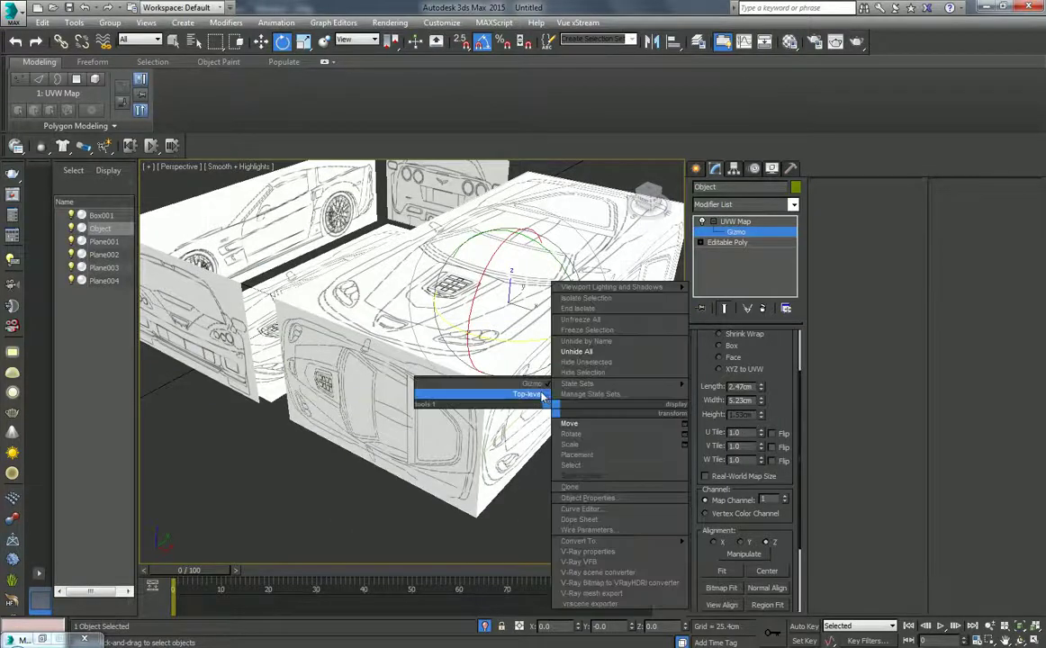
pyautogui.click(526, 392)
# Detach Box001's end faces as Object002 and isolate it
pyautogui.press('w')
pyautogui.click(459, 447)
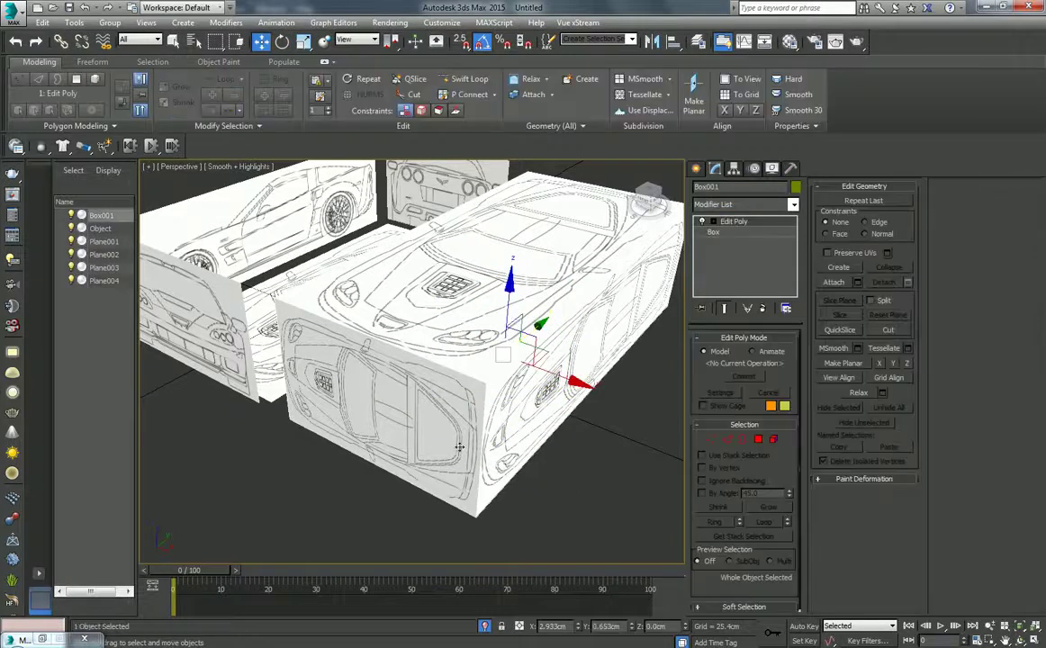
pyautogui.click(759, 440)
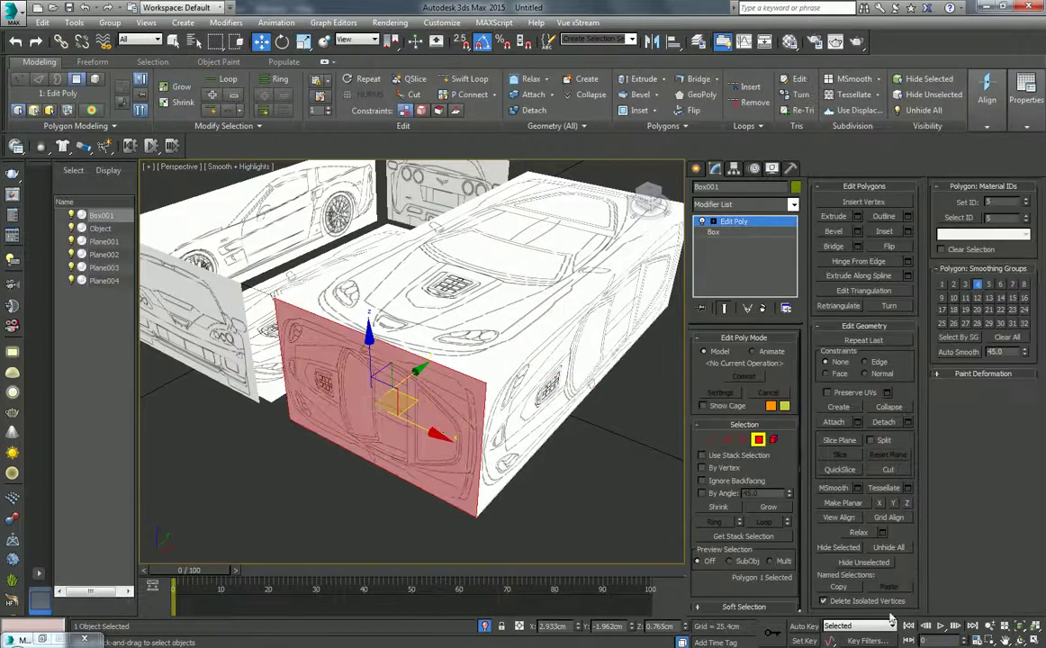
pyautogui.keyDown('alt'); pyautogui.moveTo(387, 378); pyautogui.dragTo(261, 339, button='middle'); pyautogui.keyUp('alt')
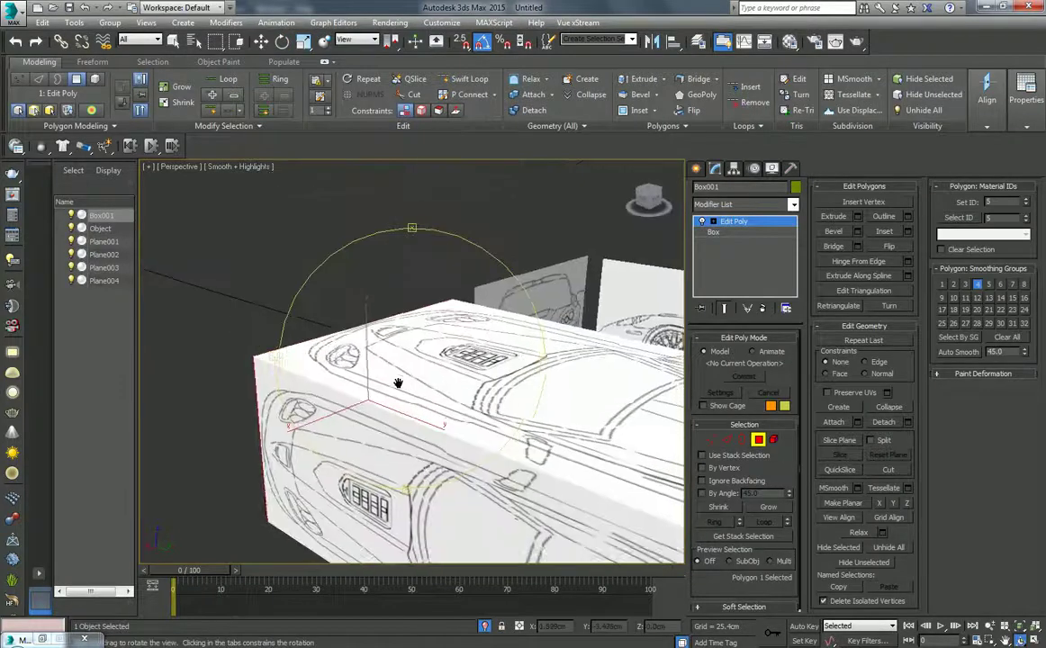
pyautogui.click(477, 423)
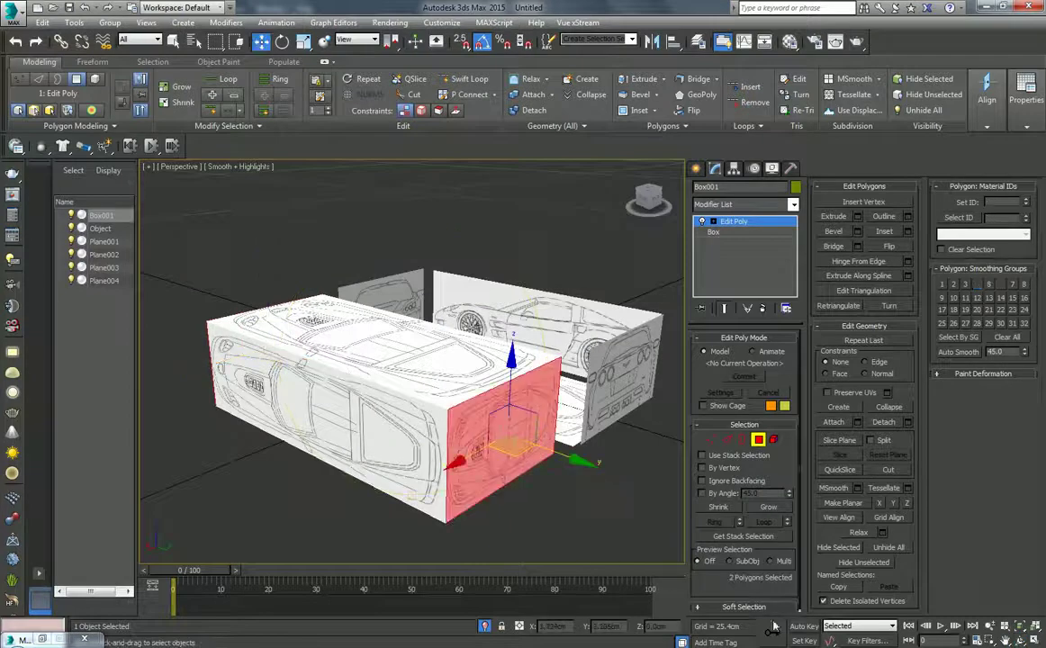
pyautogui.click(889, 429)
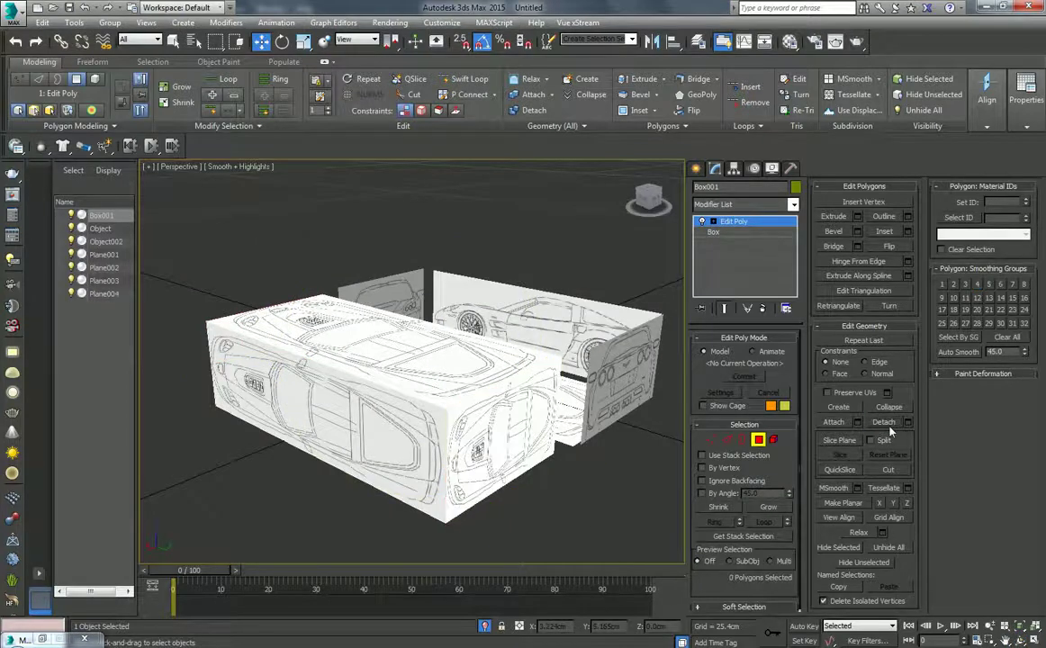
pyautogui.rightClick(436, 405)
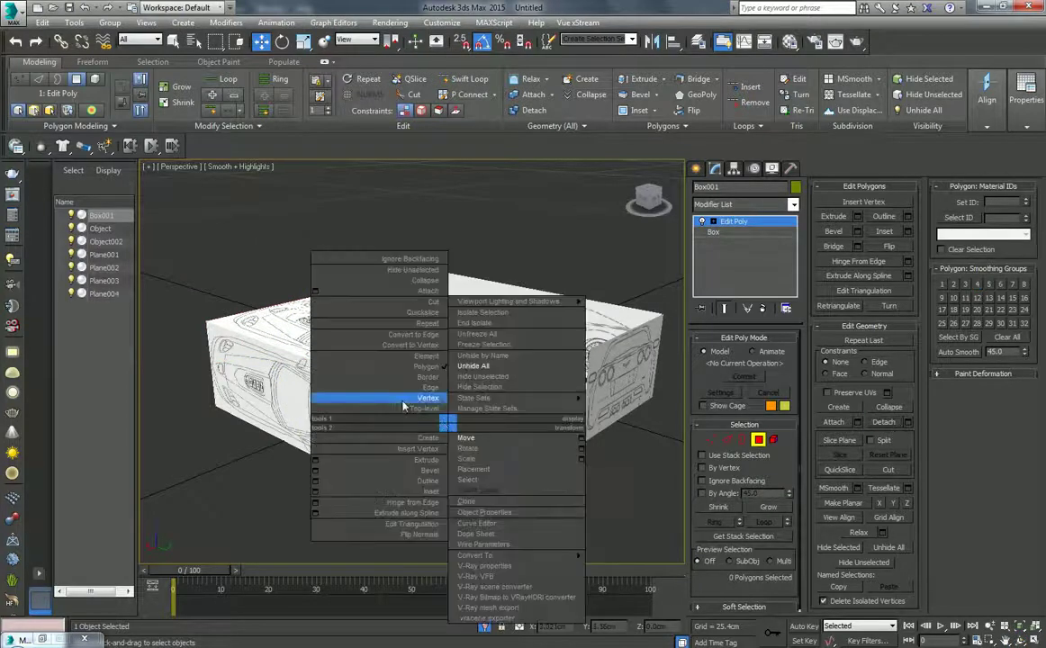
pyautogui.click(454, 411)
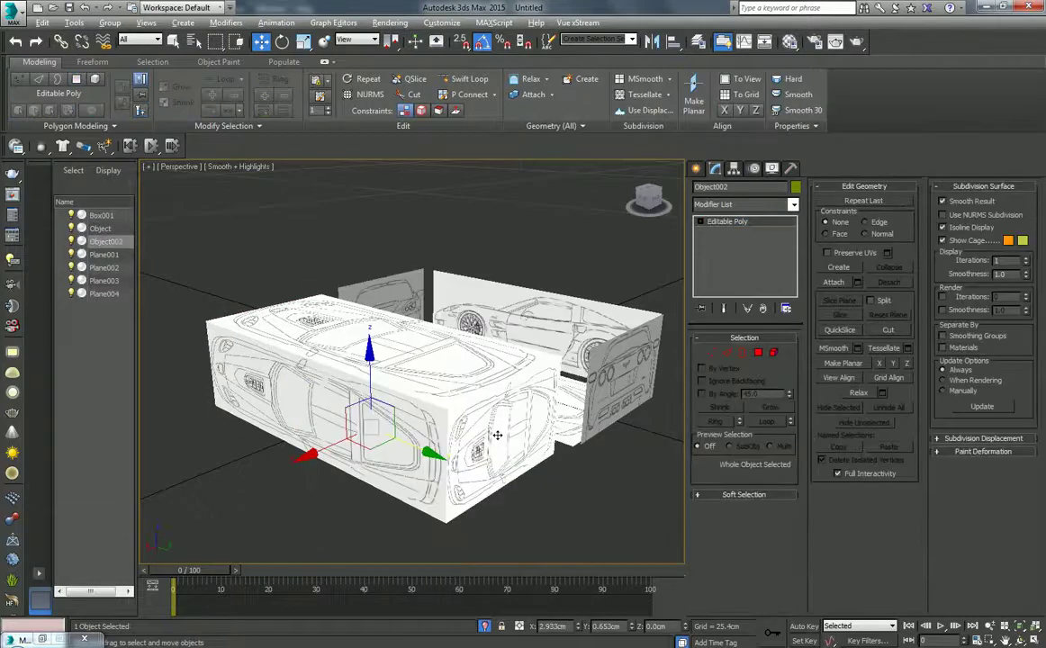
pyautogui.hotkey('alt', 'q')
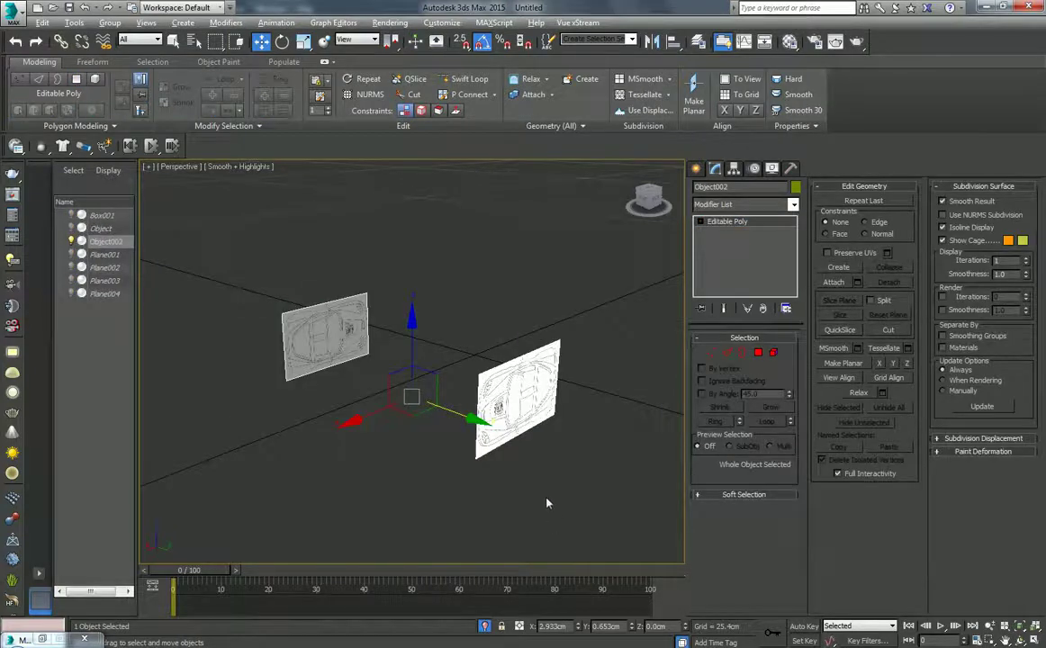
# Apply the front material to one end face and the back material to the other
pyautogui.press('m')
pyautogui.click(154, 445)
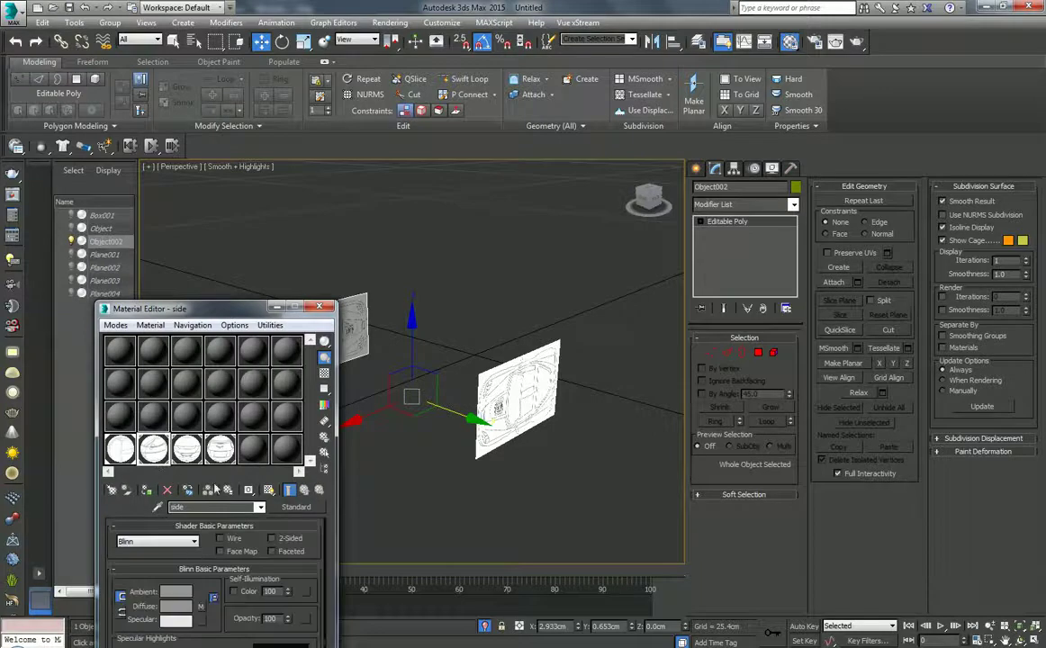
pyautogui.moveTo(223, 307); pyautogui.dragTo(883, 371)
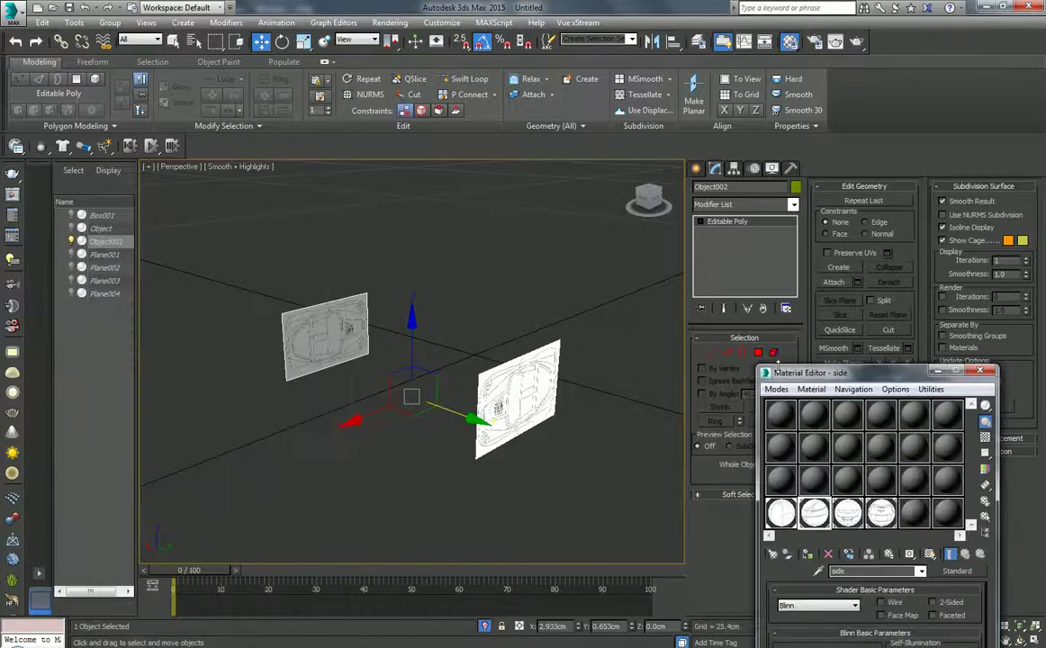
pyautogui.click(759, 353)
pyautogui.click(338, 355)
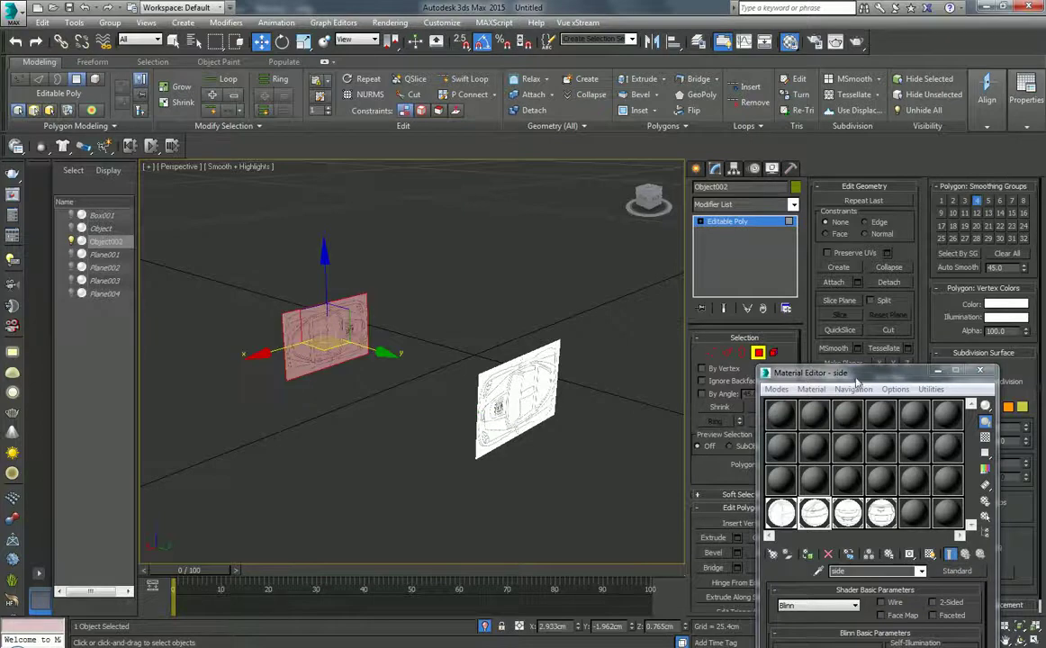
pyautogui.moveTo(855, 374); pyautogui.dragTo(812, 231)
pyautogui.click(804, 374)
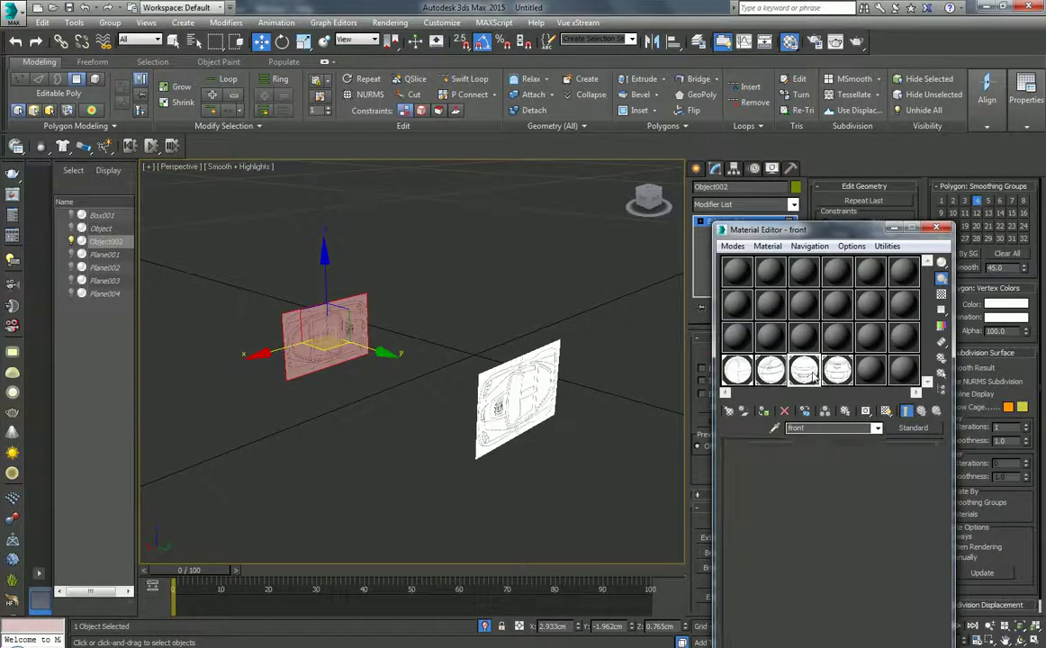
pyautogui.click(764, 413)
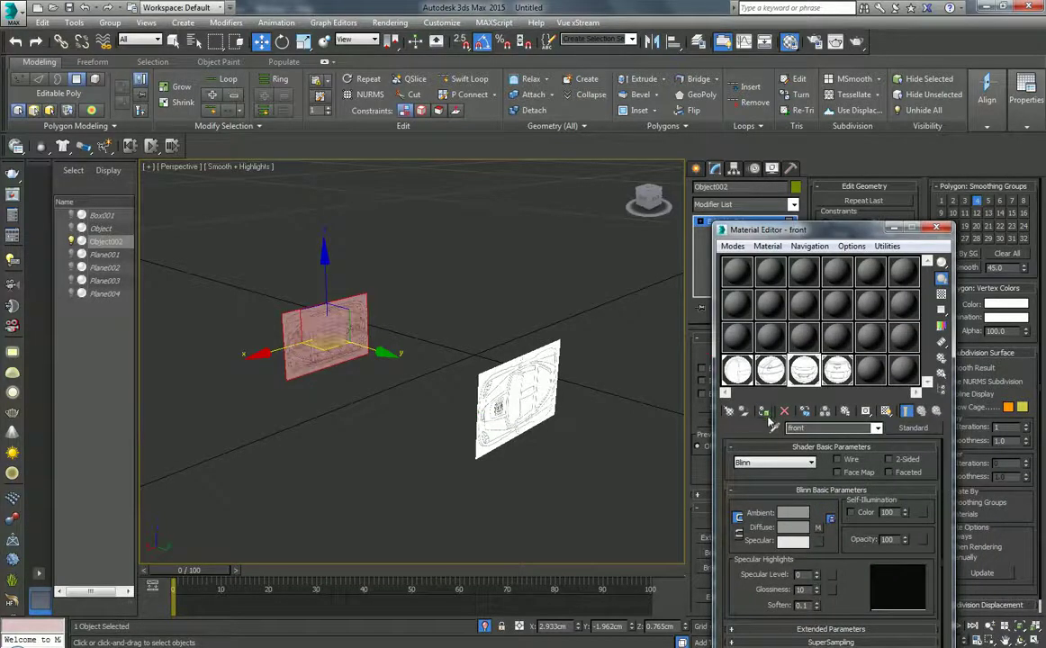
pyautogui.click(510, 370)
pyautogui.click(836, 369)
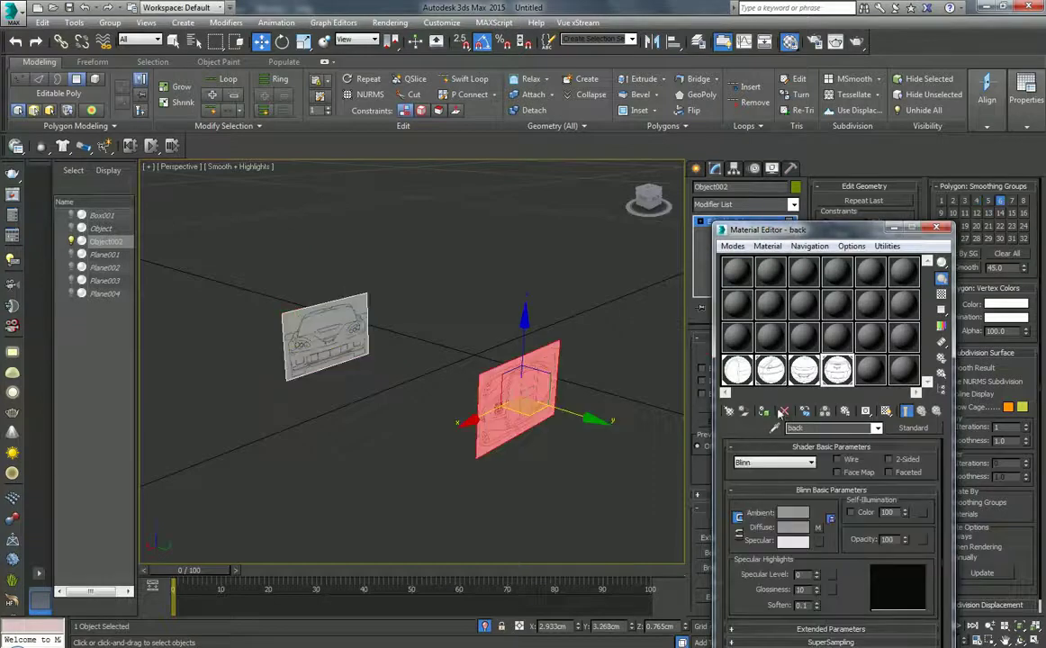
pyautogui.click(549, 499)
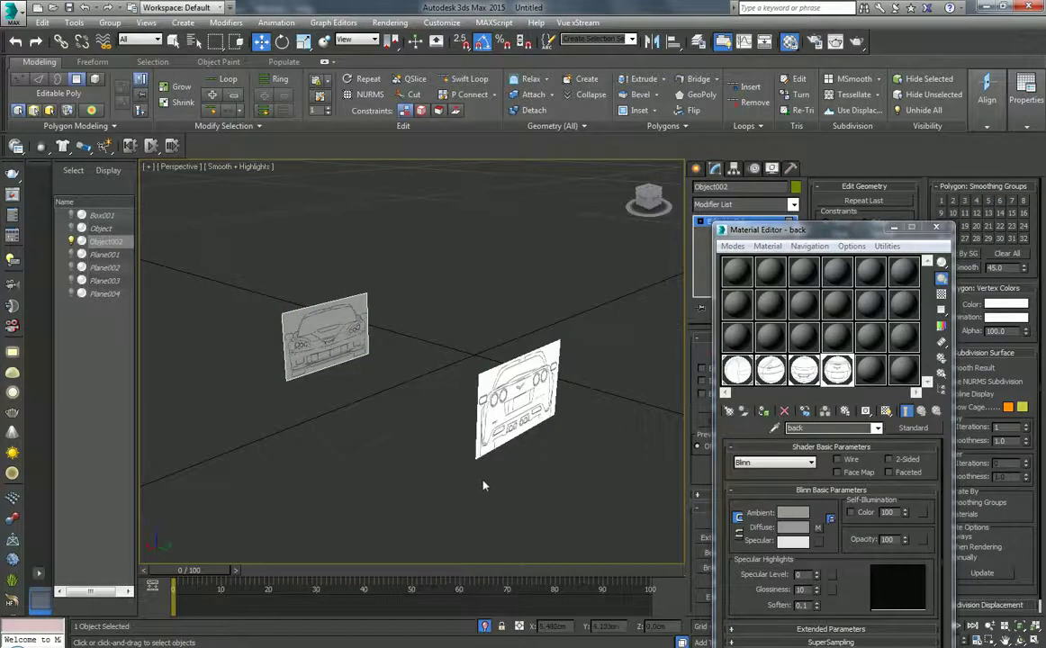
pyautogui.click(894, 228)
# Unhide all objects and make Box001 see-through with Alt+X
pyautogui.rightClick(502, 366)
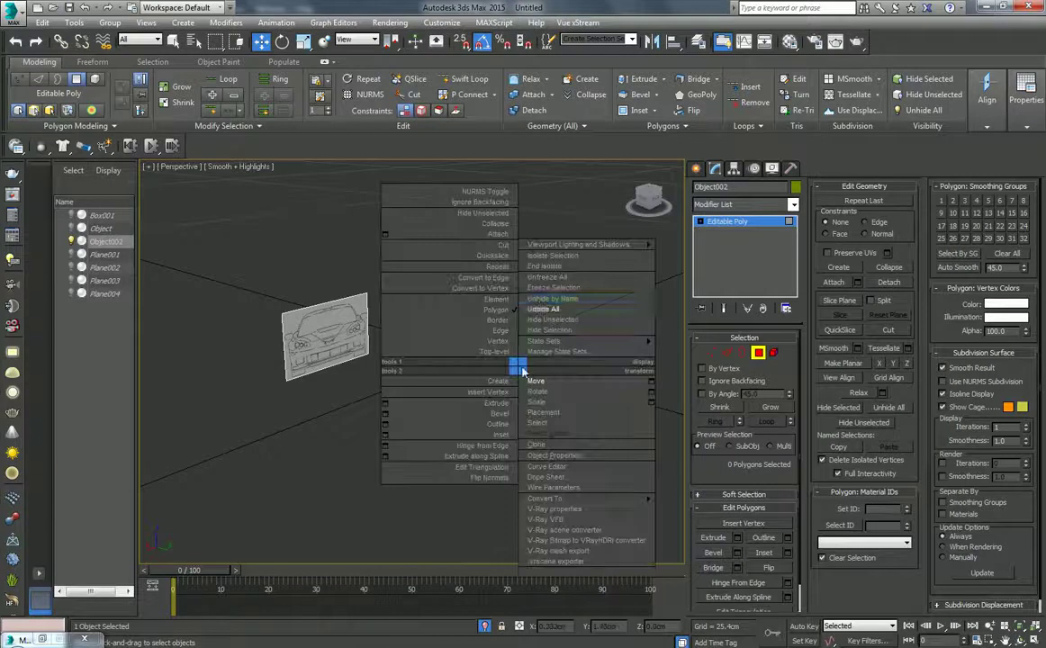
pyautogui.click(522, 280)
pyautogui.rightClick(417, 390)
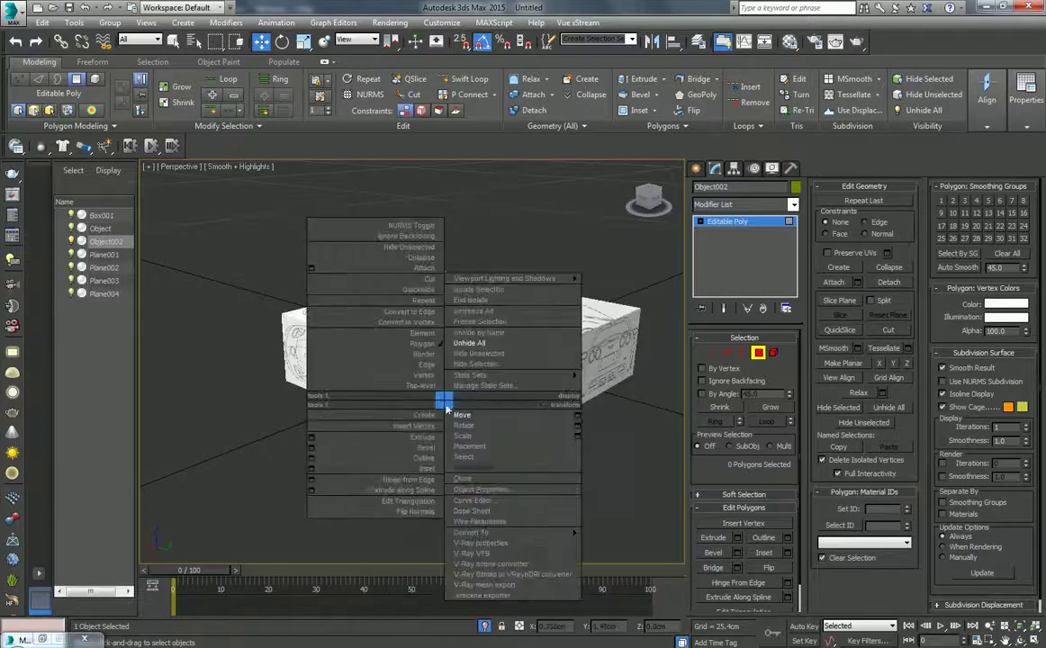
pyautogui.click(409, 396)
pyautogui.hotkey('alt', 'x')
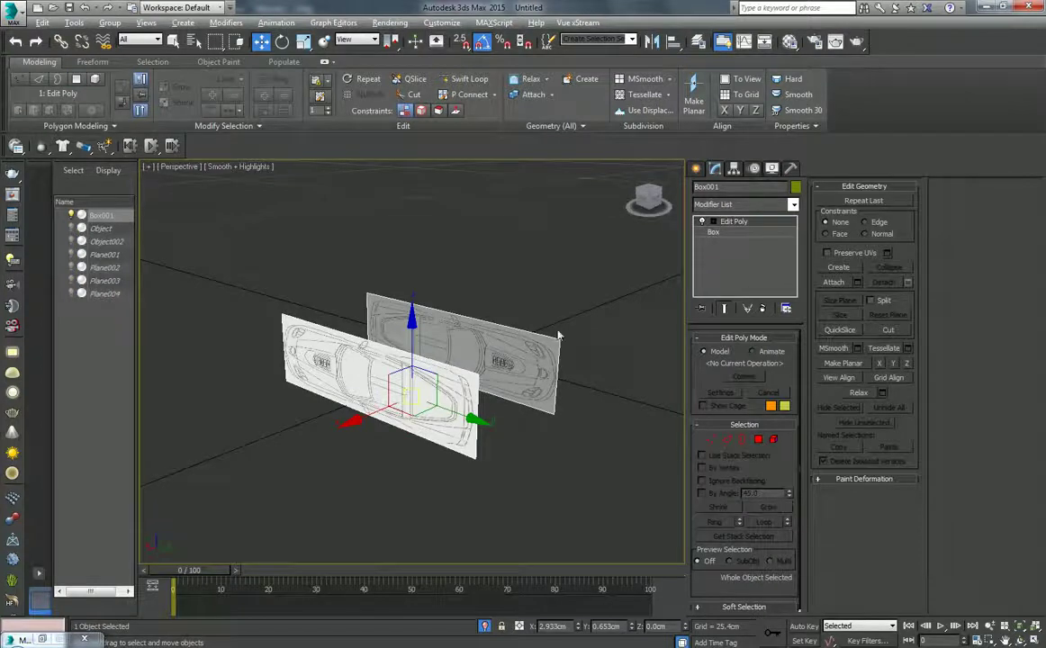
# Convert the box to an editable poly and assign the side blueprint material to its two side faces
pyautogui.rightClick(376, 336)
pyautogui.moveTo(418, 466)
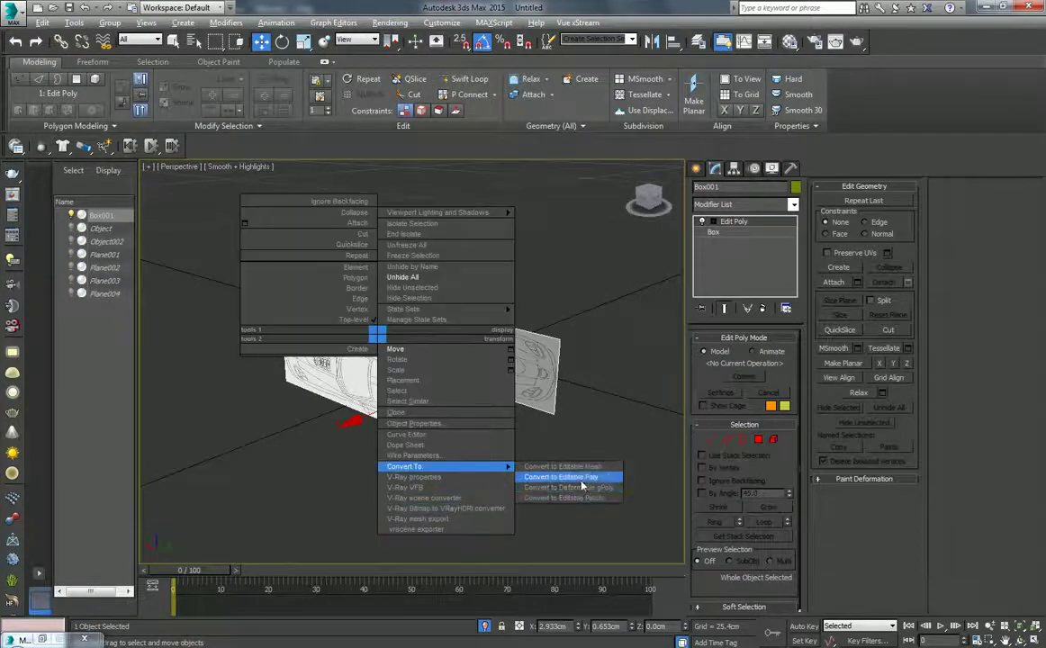
pyautogui.click(581, 486)
pyautogui.click(758, 352)
pyautogui.moveTo(559, 301); pyautogui.dragTo(264, 507)
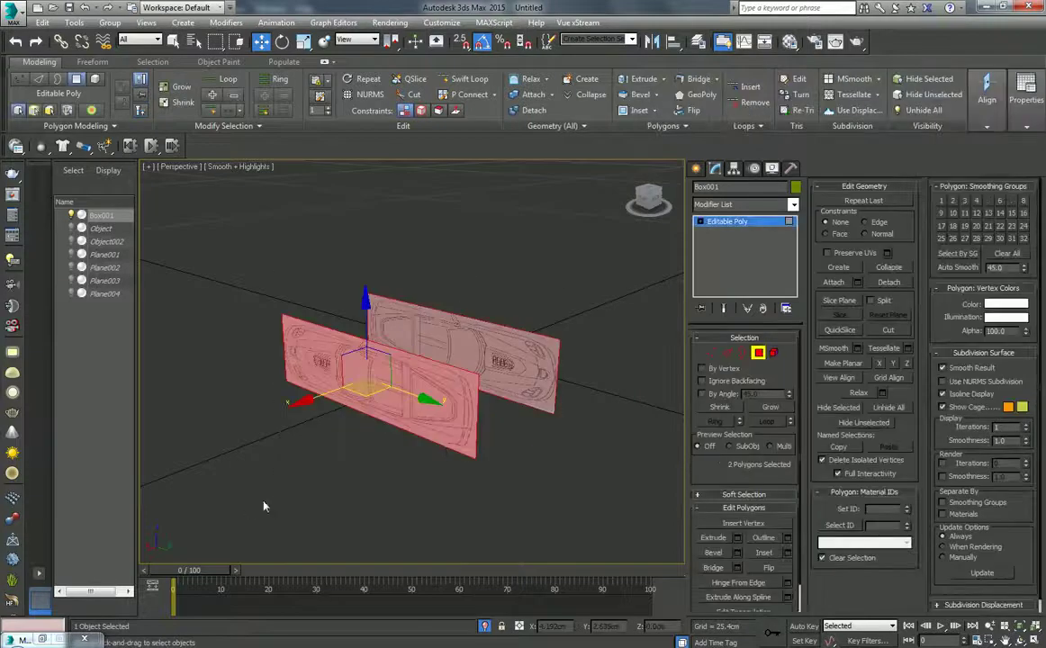
pyautogui.press('m')
pyautogui.click(771, 371)
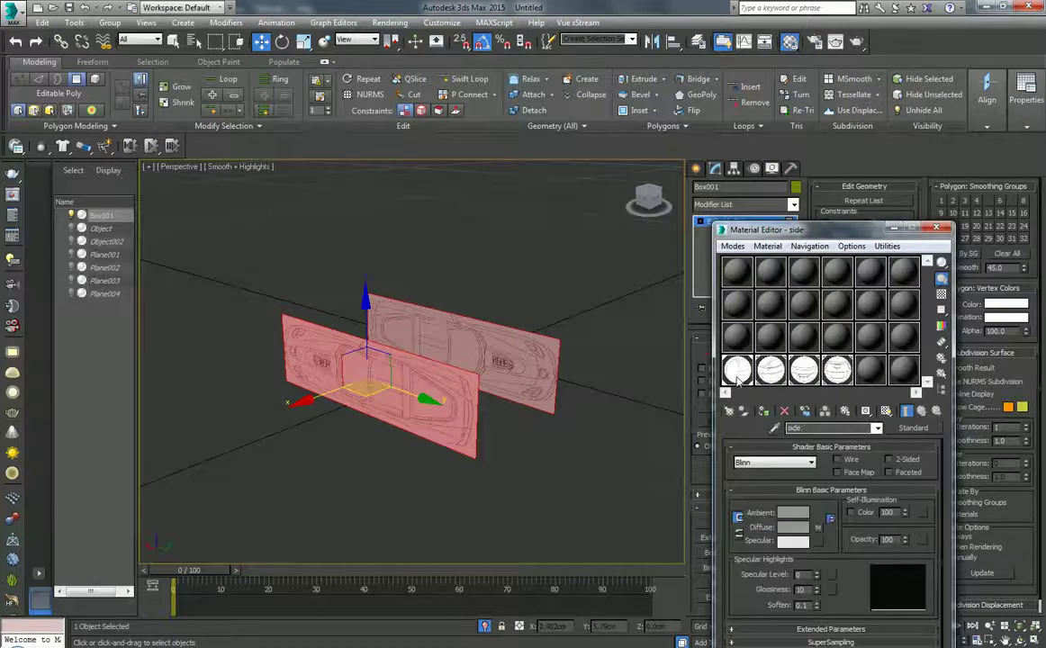
pyautogui.click(771, 370)
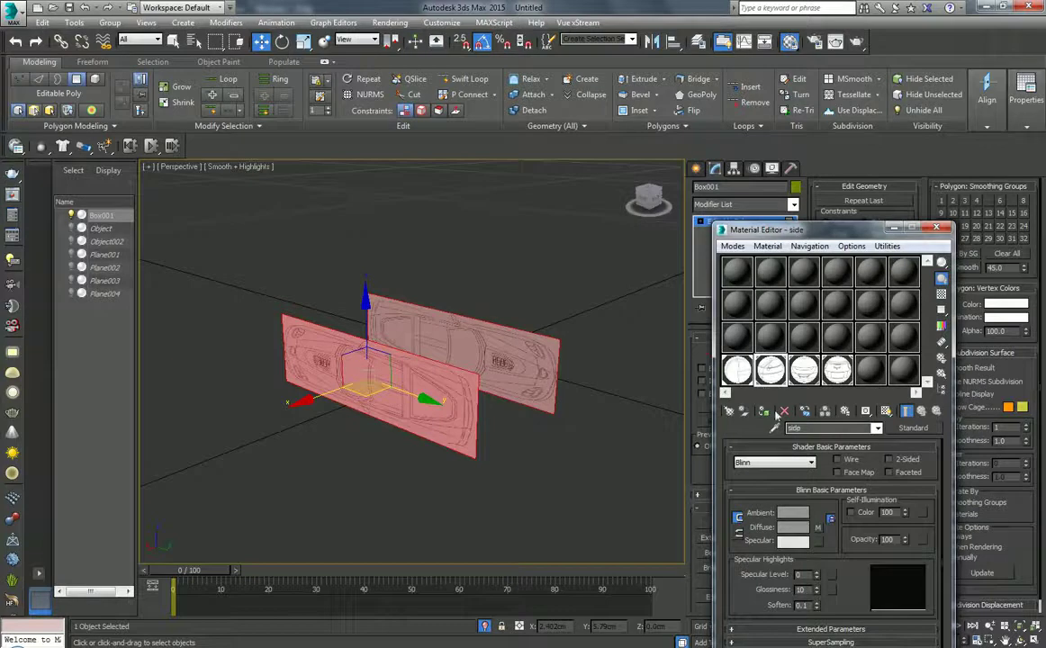
pyautogui.click(763, 411)
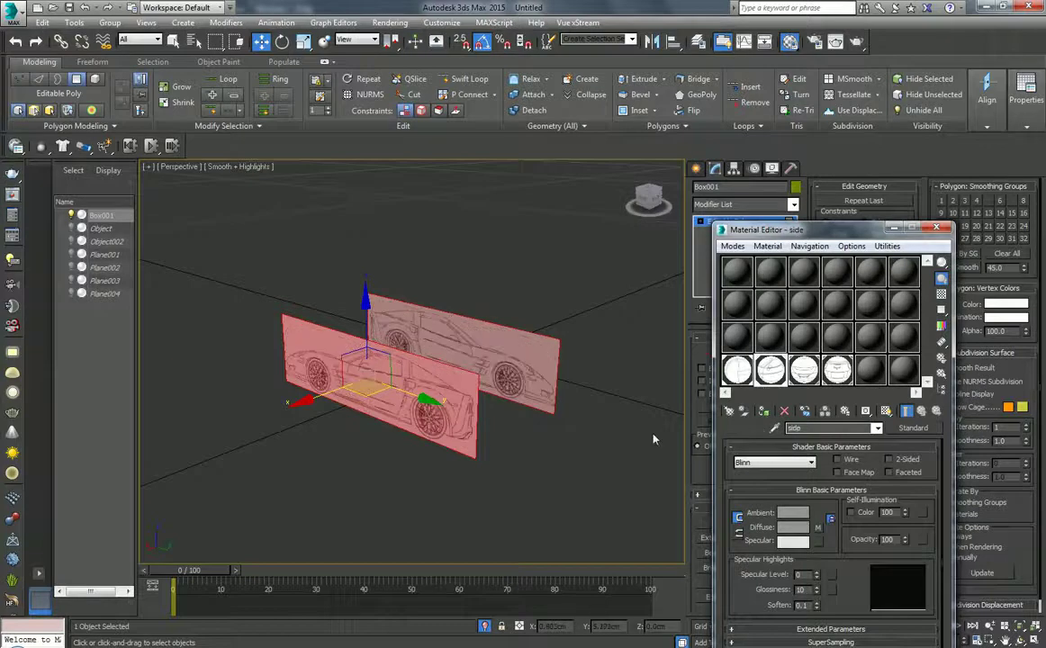
pyautogui.click(535, 450)
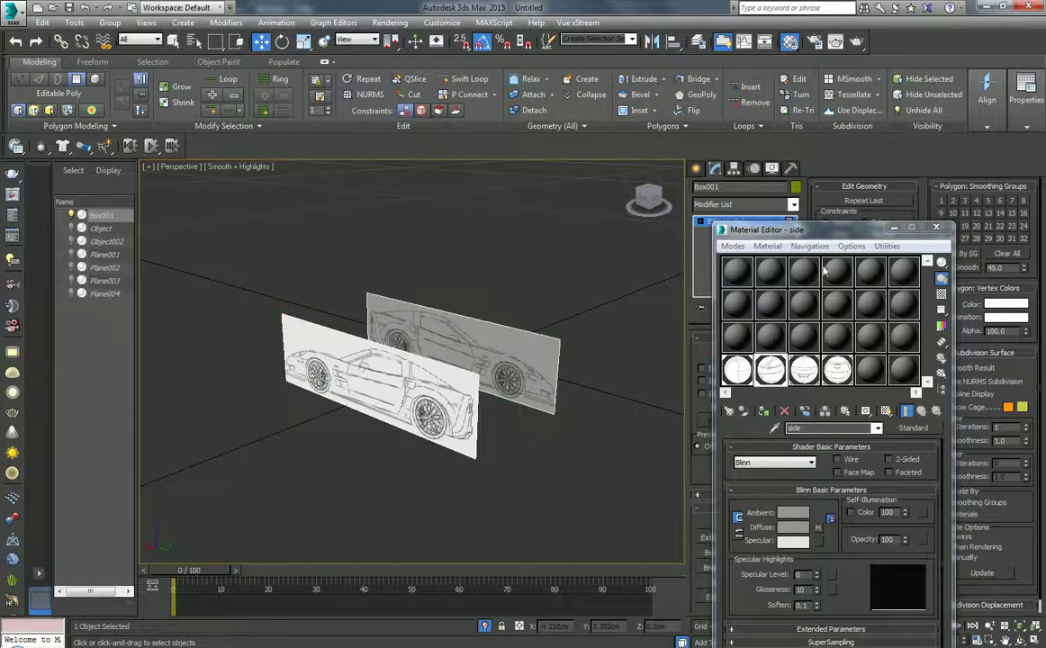
pyautogui.rightClick(466, 382)
pyautogui.click(488, 396)
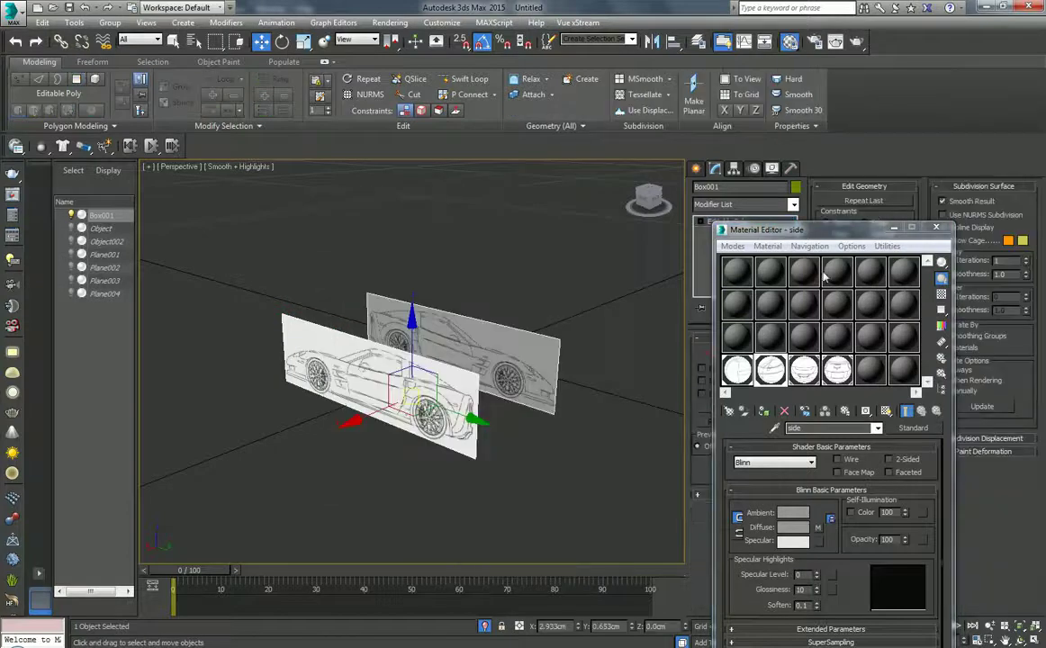
# Add a UVW Map modifier to the box and align it to the X axis
pyautogui.moveTo(832, 233); pyautogui.dragTo(734, 471)
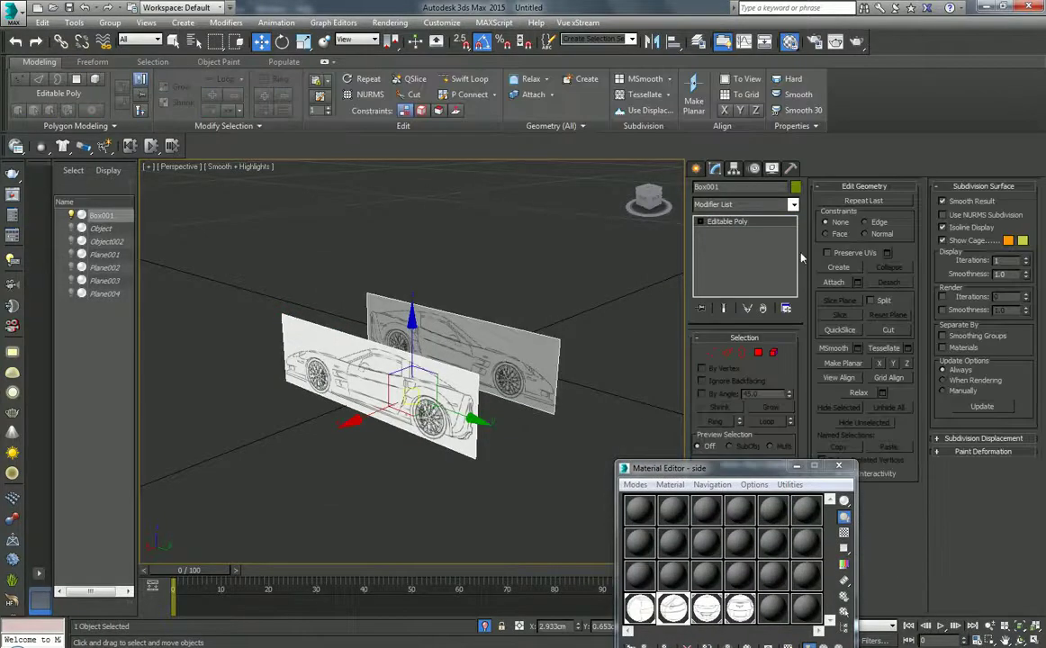
pyautogui.click(761, 205)
pyautogui.press('u')
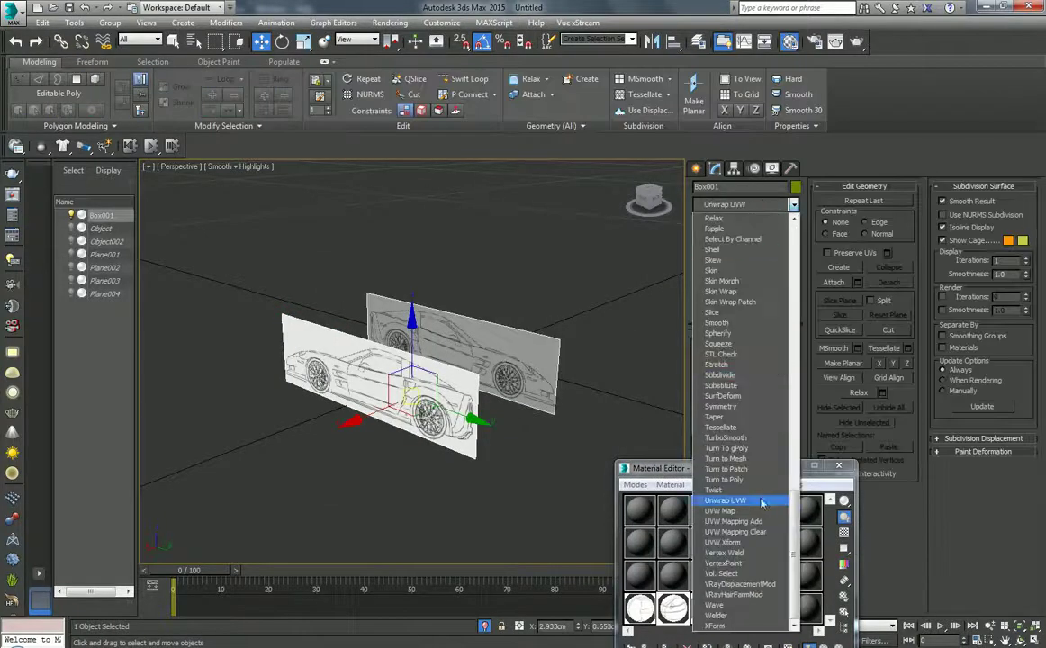
pyautogui.click(746, 510)
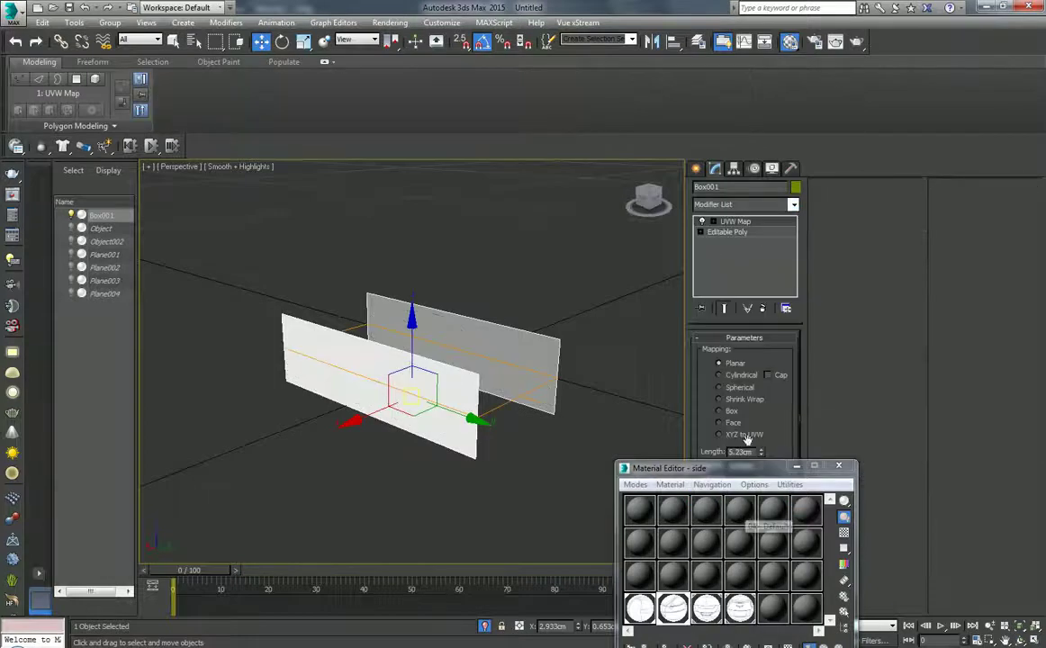
pyautogui.click(795, 465)
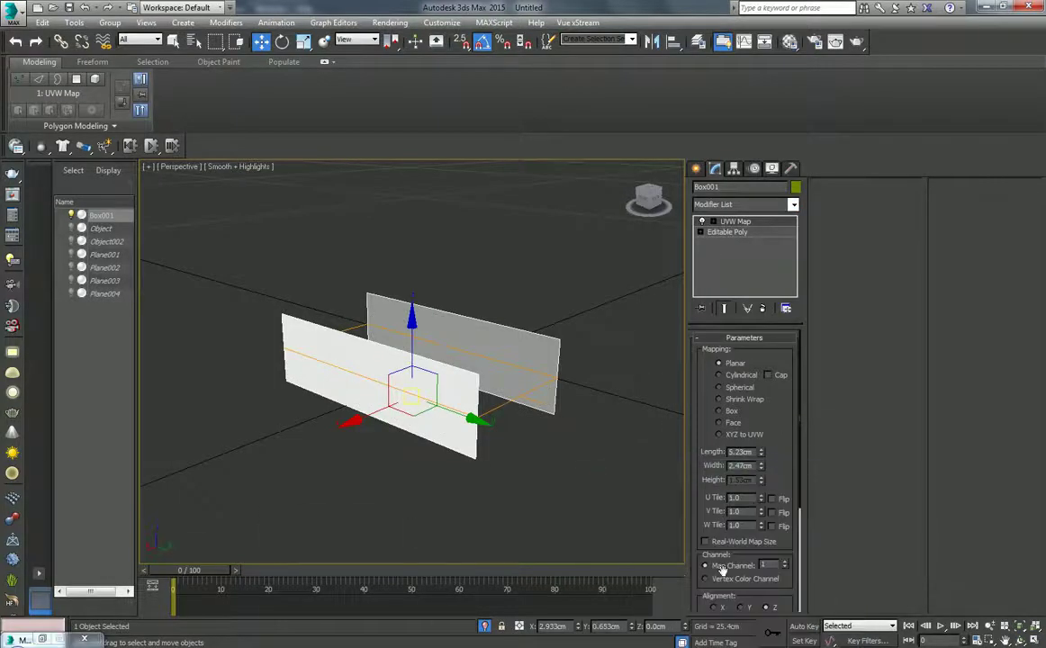
pyautogui.click(741, 610)
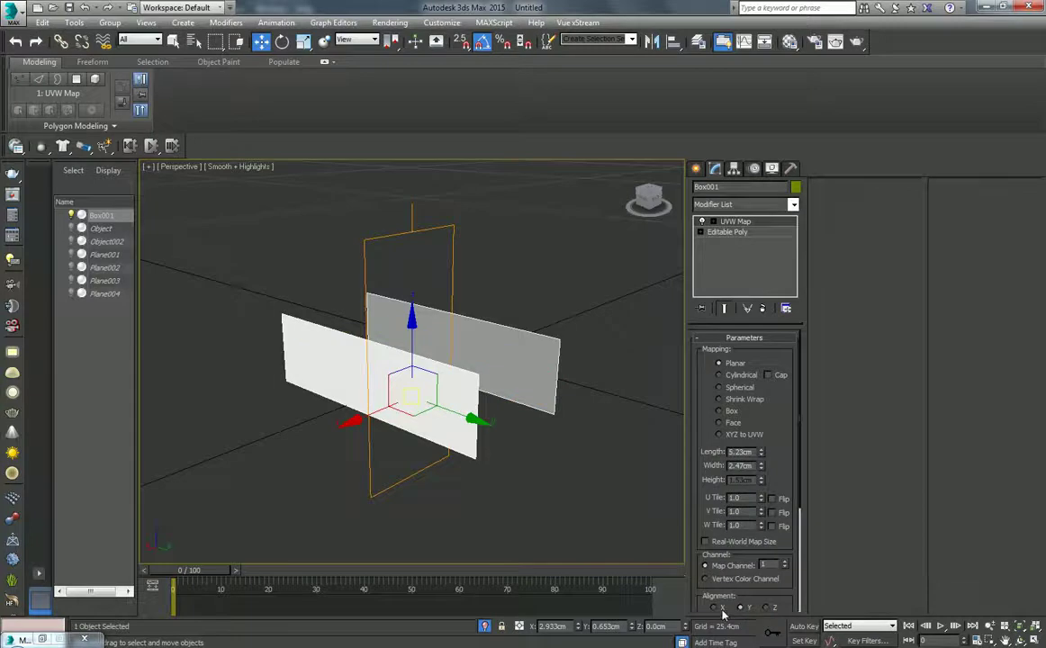
pyautogui.click(720, 609)
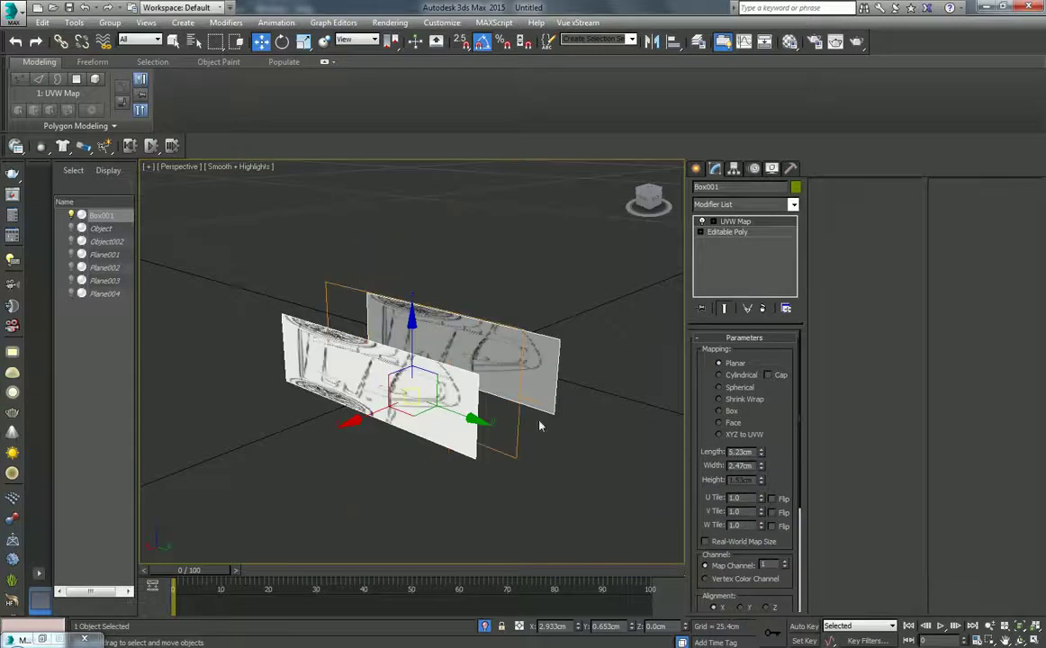
# Try Y and Z alignments for the UVW mapping, fitting it to the box each time
pyautogui.keyDown('alt'); pyautogui.moveTo(540, 425); pyautogui.dragTo(895, 627, button='middle'); pyautogui.keyUp('alt')
pyautogui.keyDown('alt'); pyautogui.moveTo(1020, 641); pyautogui.dragTo(779, 551, button='middle'); pyautogui.keyUp('alt')
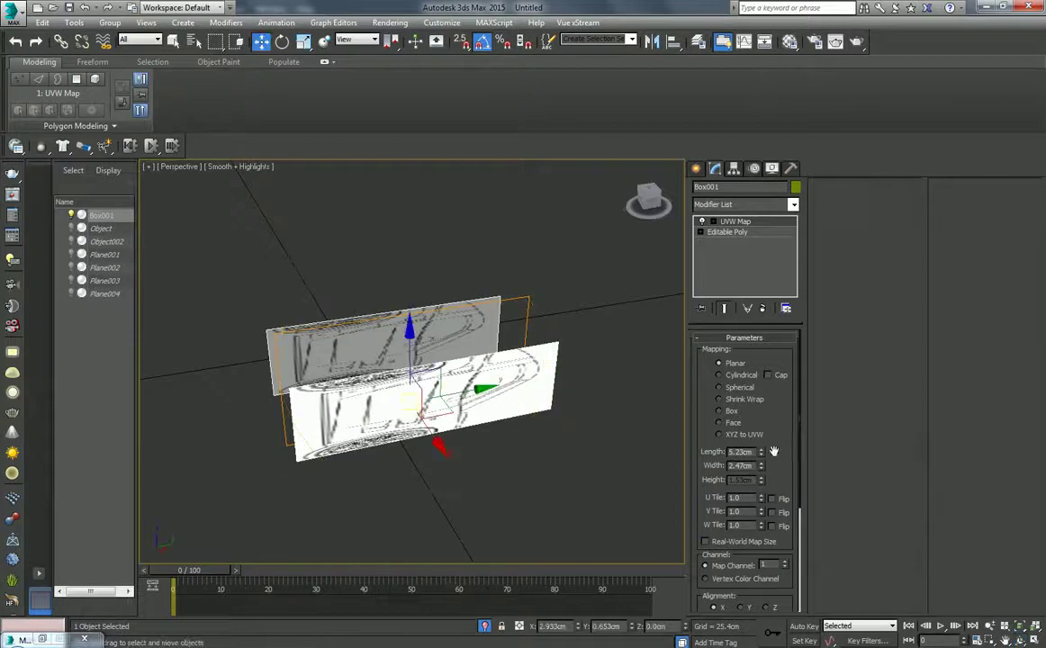
pyautogui.scroll(-3, 773, 451)
pyautogui.click(725, 528)
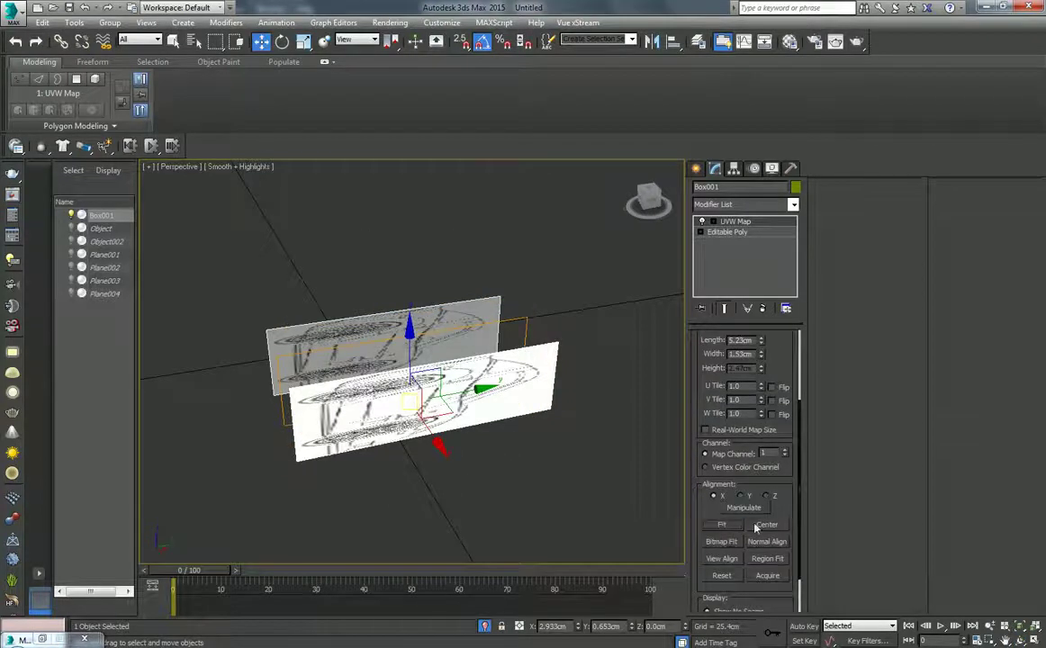
pyautogui.click(744, 496)
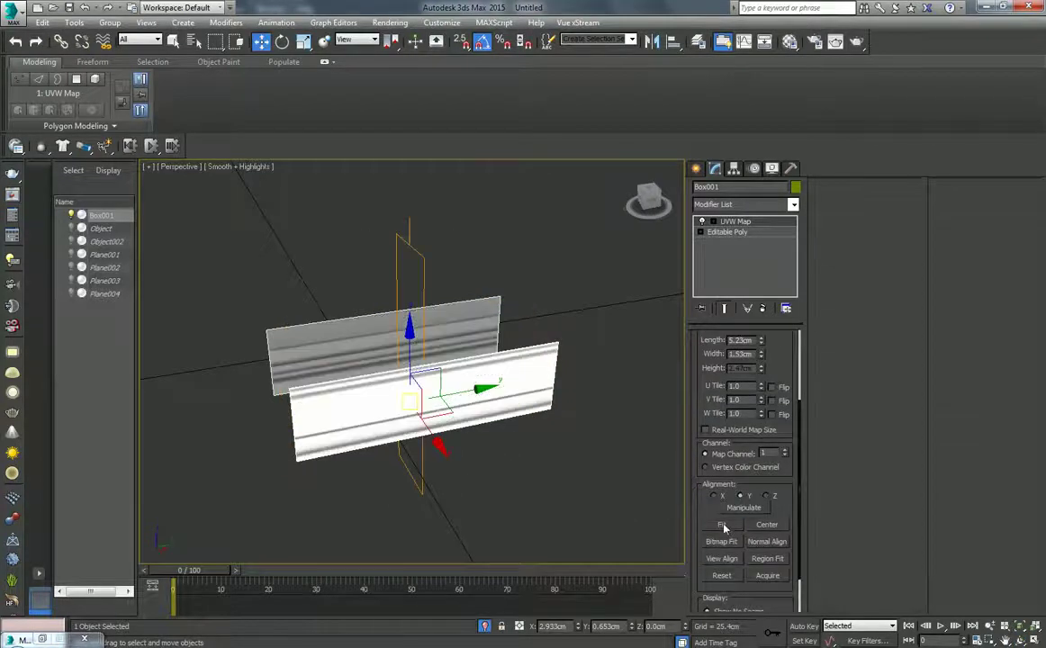
pyautogui.click(723, 528)
pyautogui.click(774, 496)
pyautogui.click(733, 527)
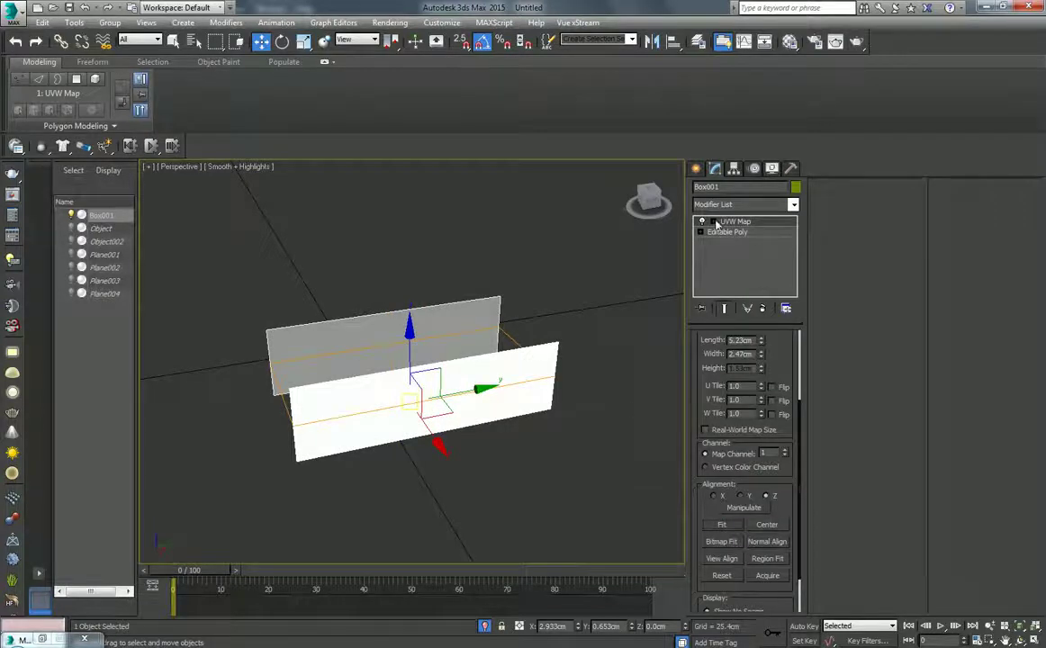
# Rotate the mapping gizmo 90 degrees and refit it so the side blueprint lines up
pyautogui.press('1')
pyautogui.press('e')
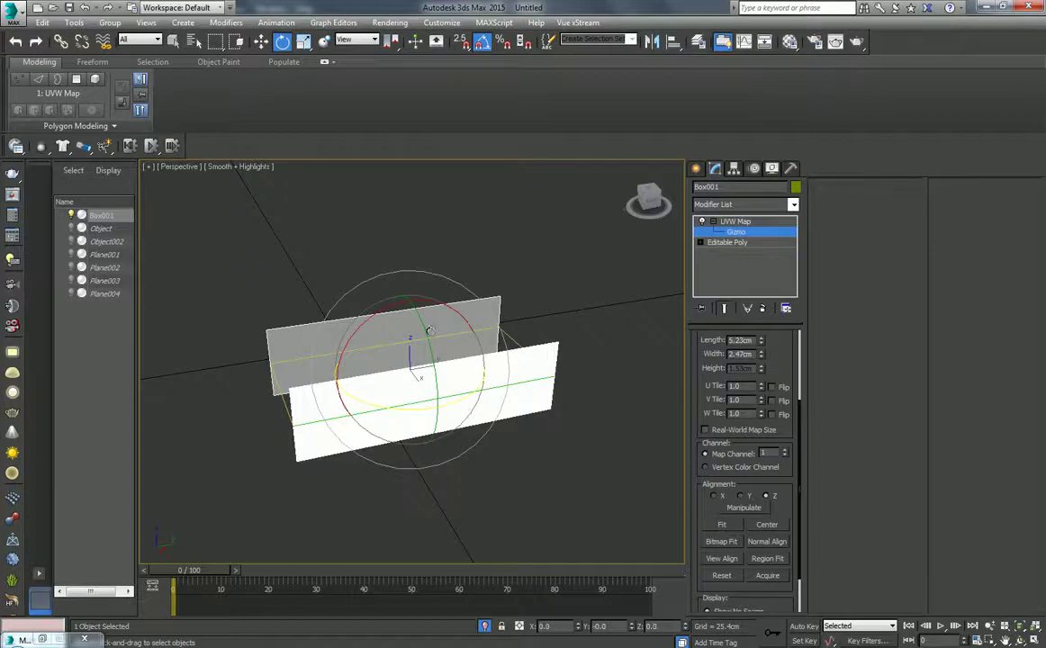
pyautogui.moveTo(416, 324); pyautogui.dragTo(417, 330)
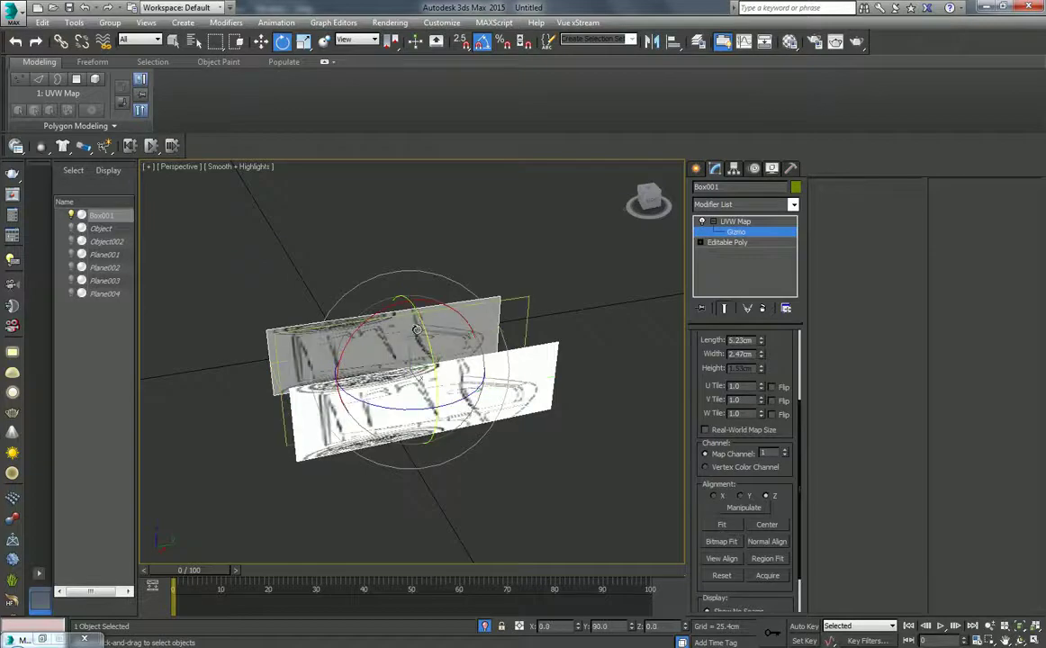
pyautogui.click(721, 558)
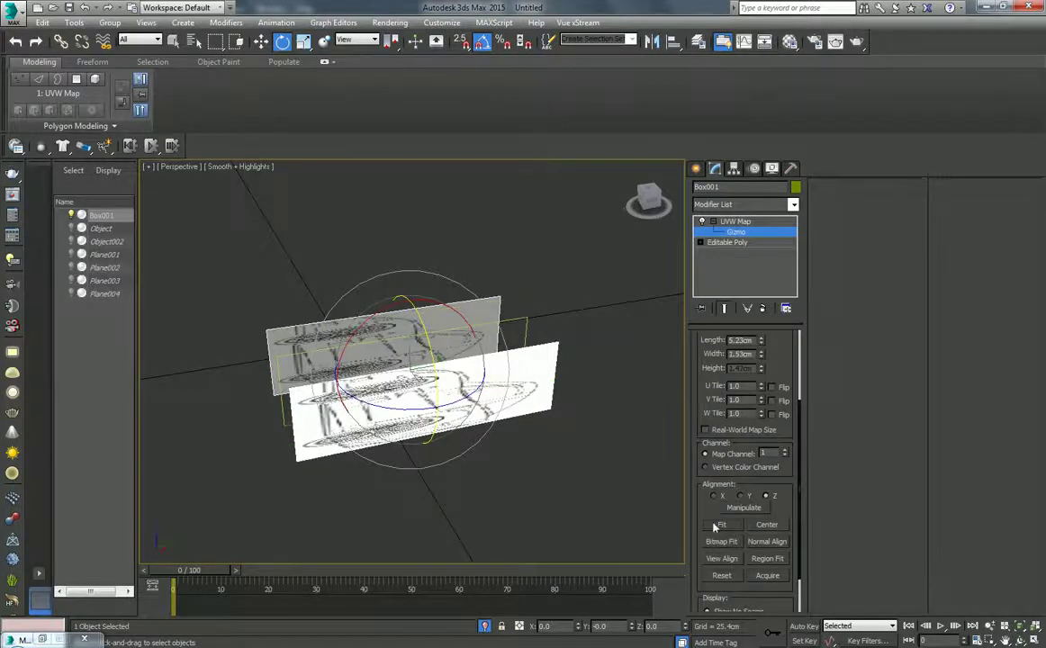
pyautogui.moveTo(383, 310); pyautogui.dragTo(375, 313)
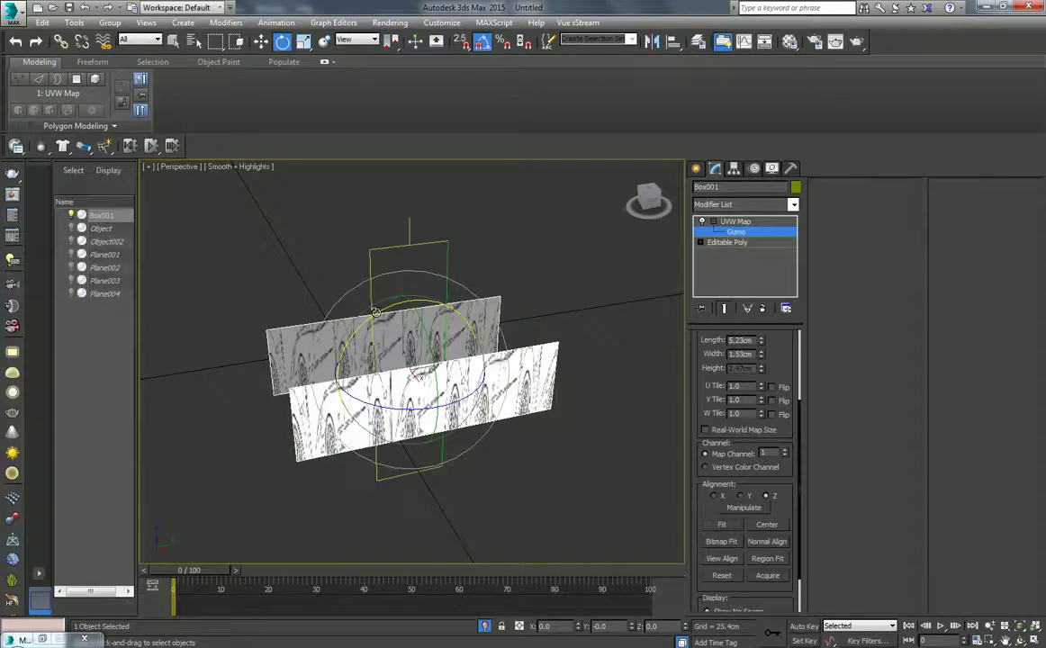
pyautogui.click(721, 525)
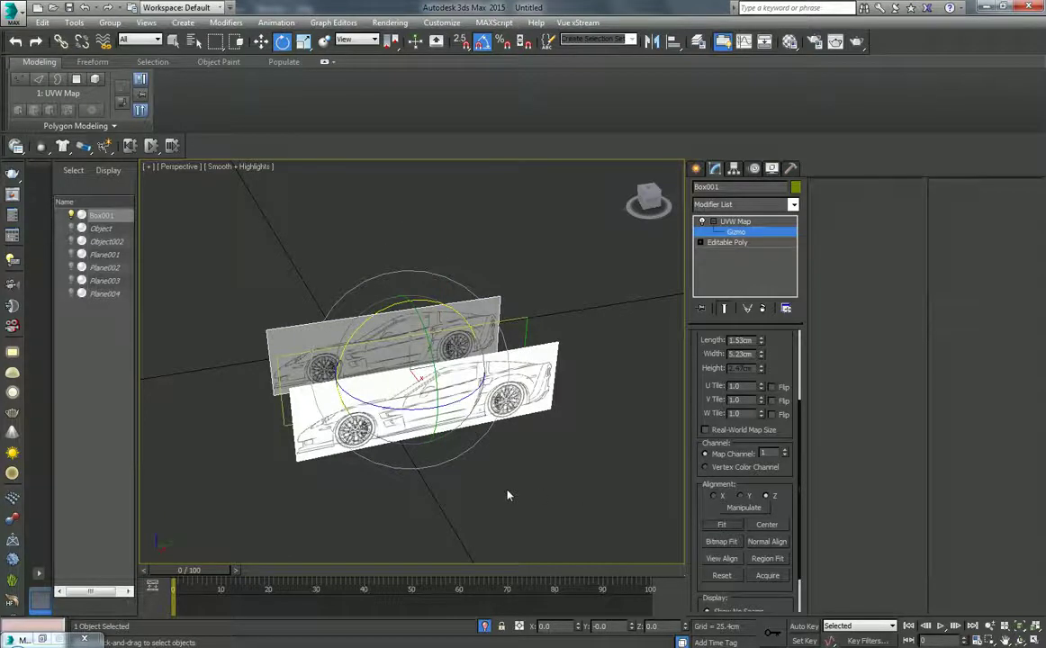
# Leave the gizmo level and unhide all the hidden blueprint boxes
pyautogui.rightClick(467, 444)
pyautogui.click(405, 430)
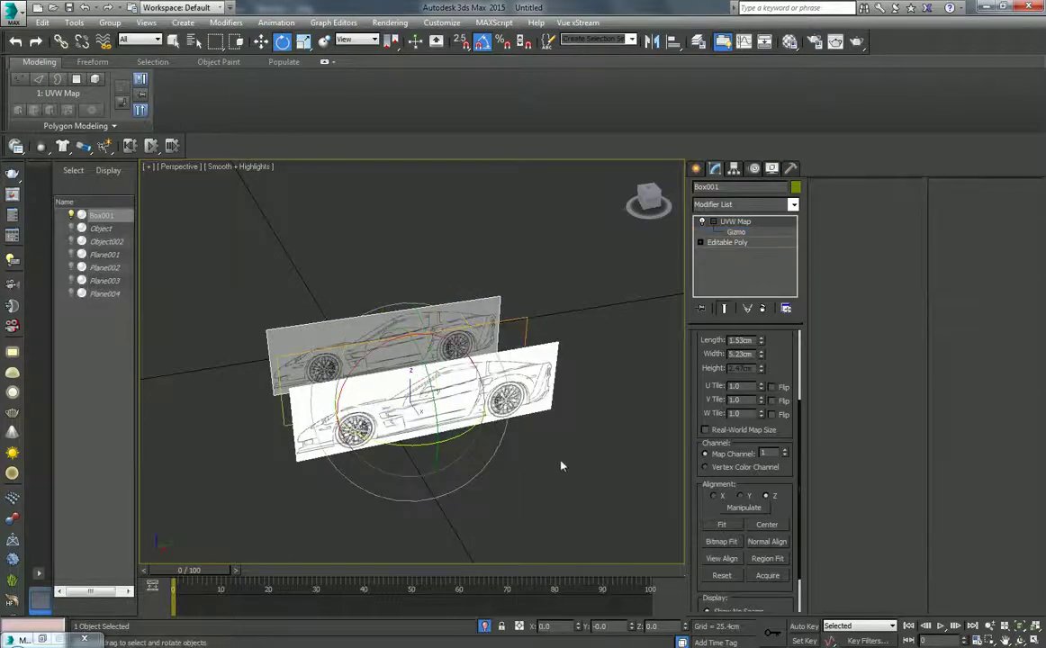
pyautogui.rightClick(560, 466)
pyautogui.click(586, 380)
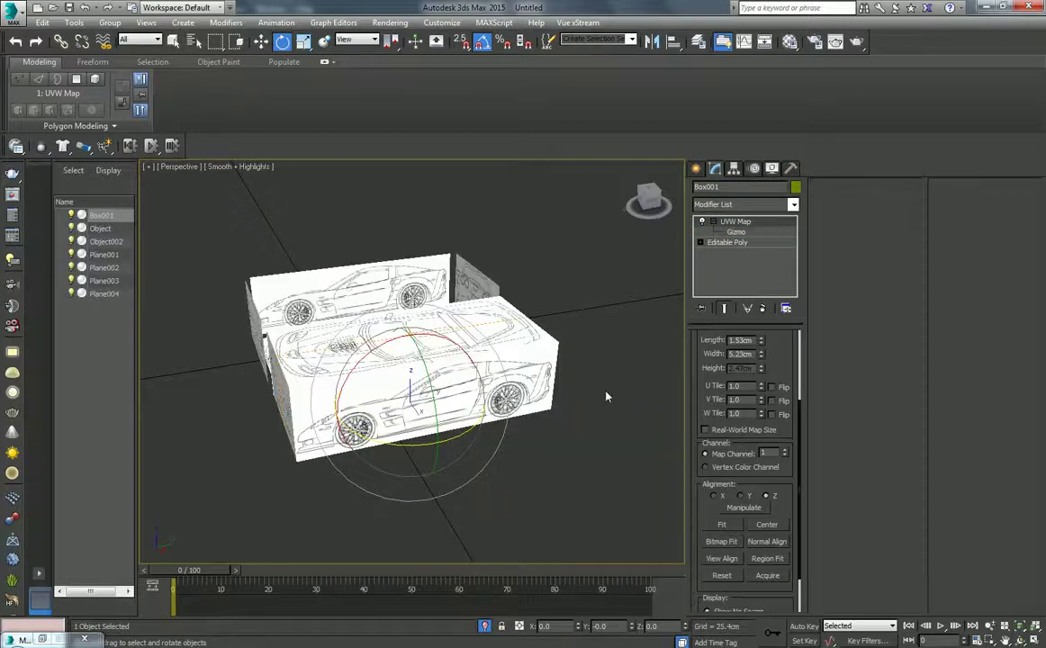
pyautogui.rightClick(558, 412)
# Orbit around the boxes and select all seven objects in the scene
pyautogui.click(605, 435)
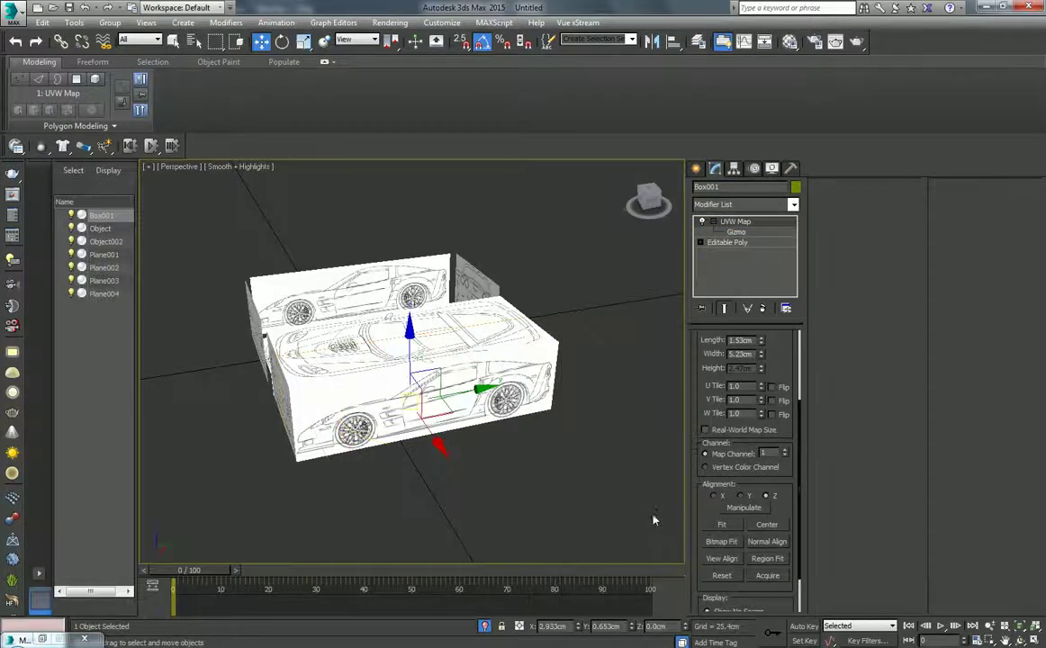
pyautogui.click(1020, 640)
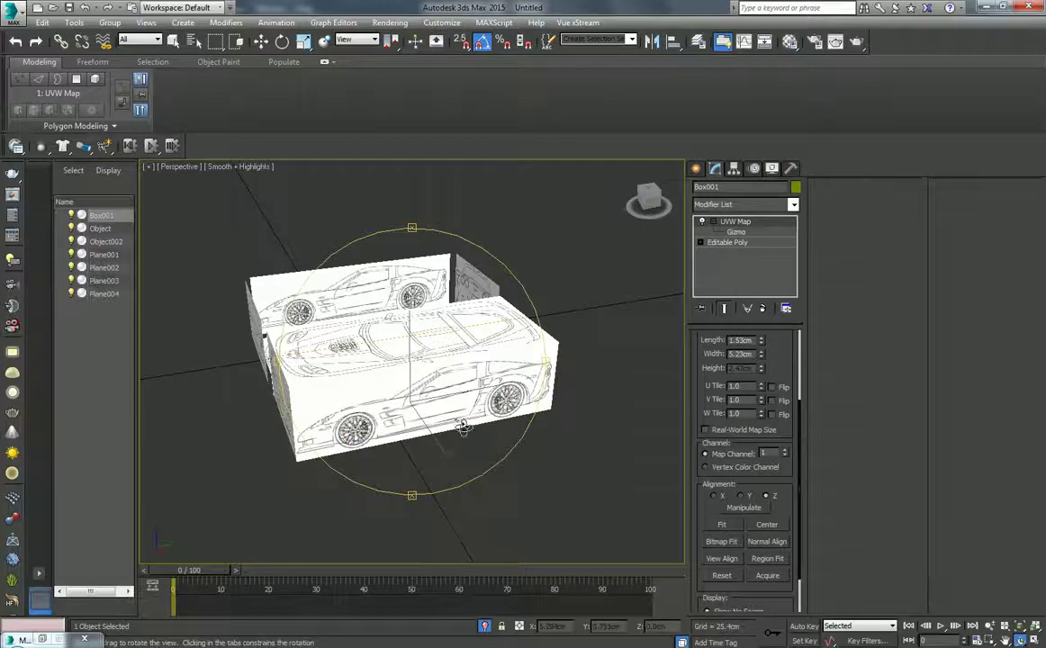
pyautogui.moveTo(486, 360); pyautogui.dragTo(601, 358)
pyautogui.click(602, 358)
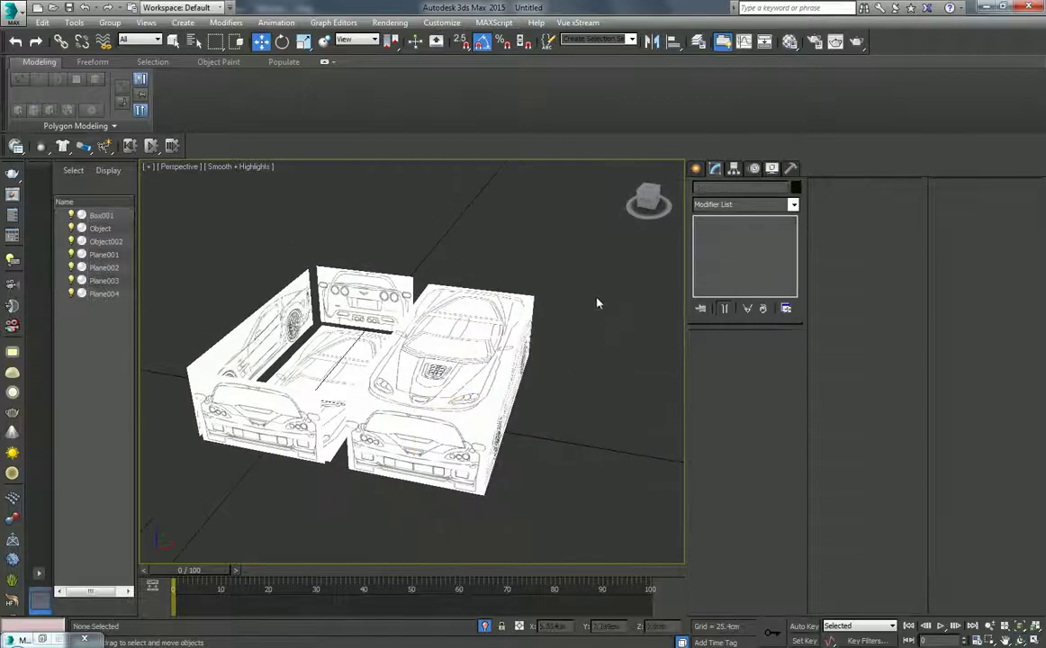
pyautogui.scroll(-3, 550, 342)
pyautogui.moveTo(583, 243); pyautogui.dragTo(415, 449)
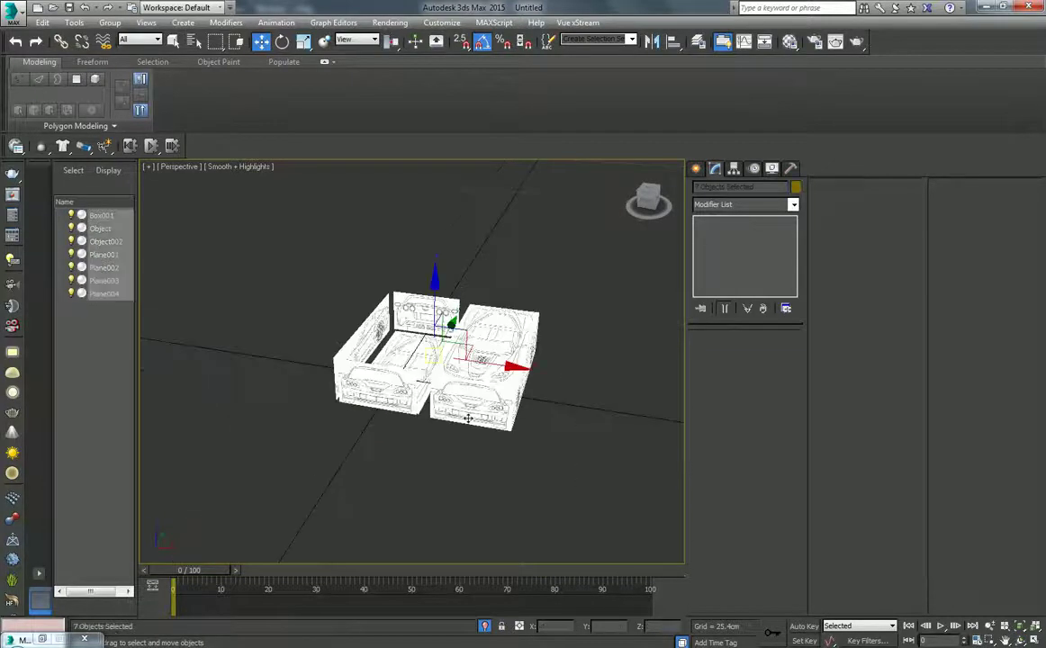
# Switch to Scale and zoom in and out on the selected boxes
pyautogui.press('r')
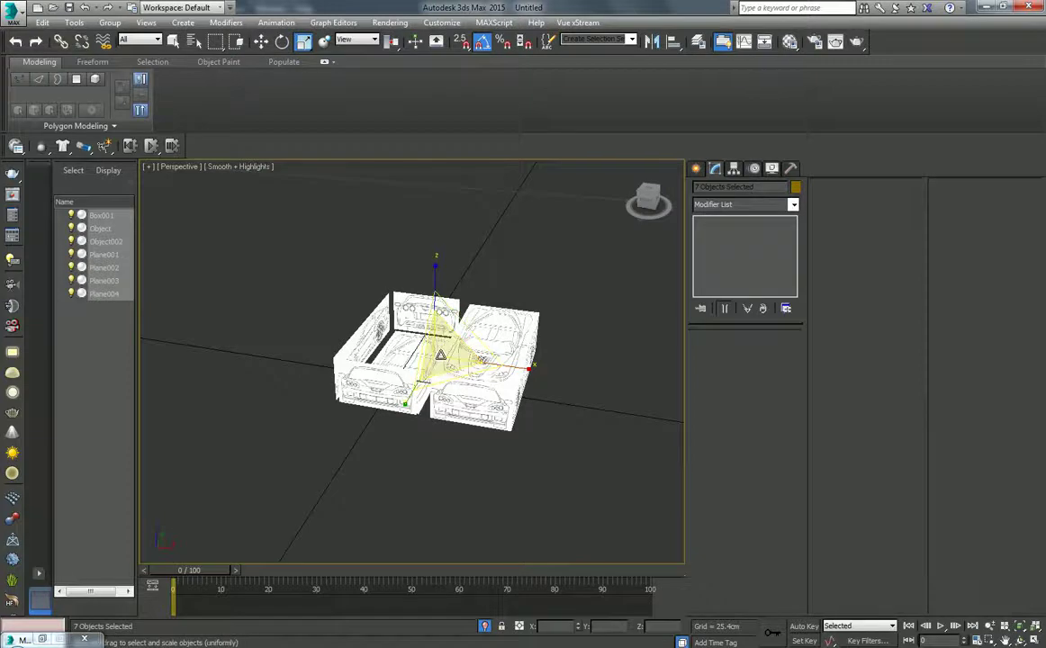
pyautogui.scroll(5, 432, 360)
pyautogui.scroll(2, 432, 360)
pyautogui.scroll(-8, 432, 360)
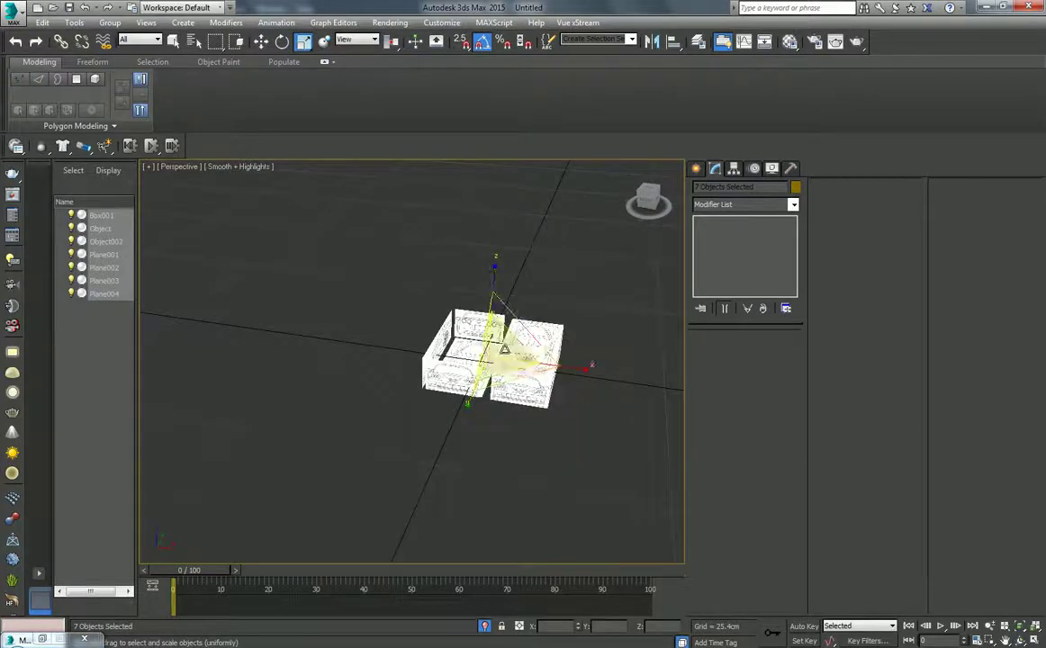
pyautogui.scroll(5, 486, 360)
pyautogui.scroll(-5, 486, 360)
pyautogui.scroll(3, 486, 360)
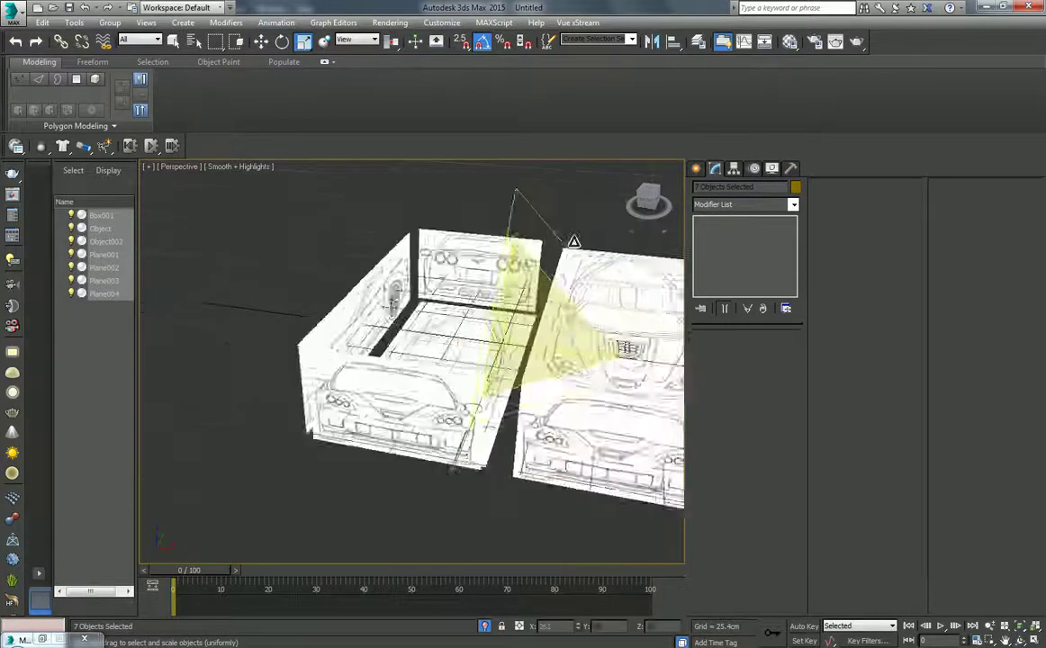
pyautogui.scroll(2, 573, 241)
pyautogui.scroll(2, 504, 324)
pyautogui.scroll(1, 450, 324)
pyautogui.scroll(2, 412, 313)
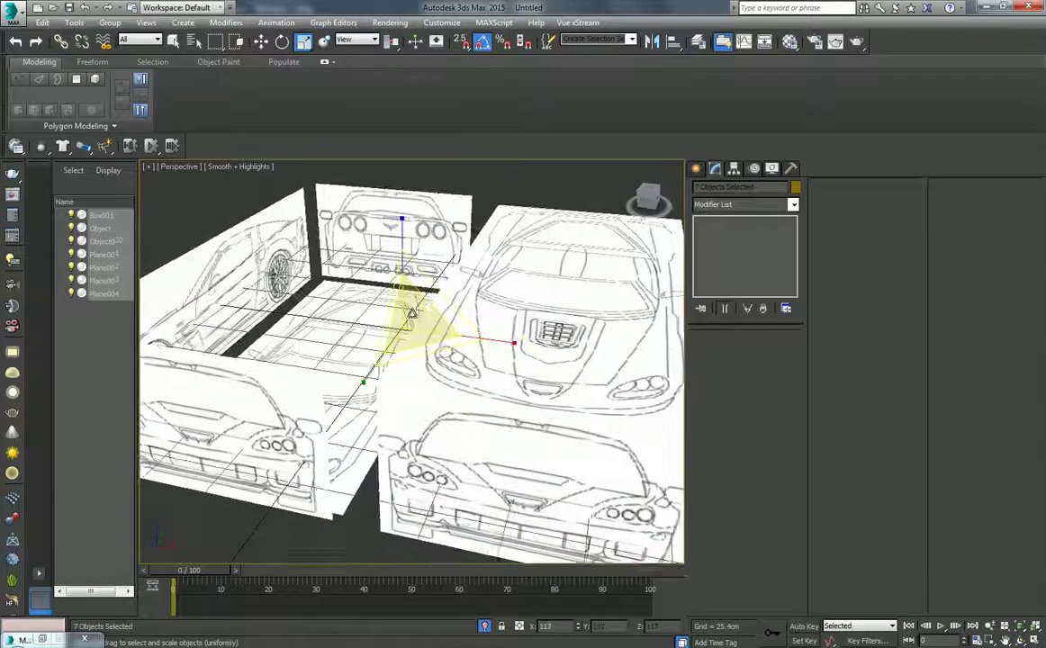
pyautogui.scroll(-3, 411, 313)
# Select Object002, check the four-view layout, then deselect it and orbit to a new angle
pyautogui.press('w')
pyautogui.click(562, 410)
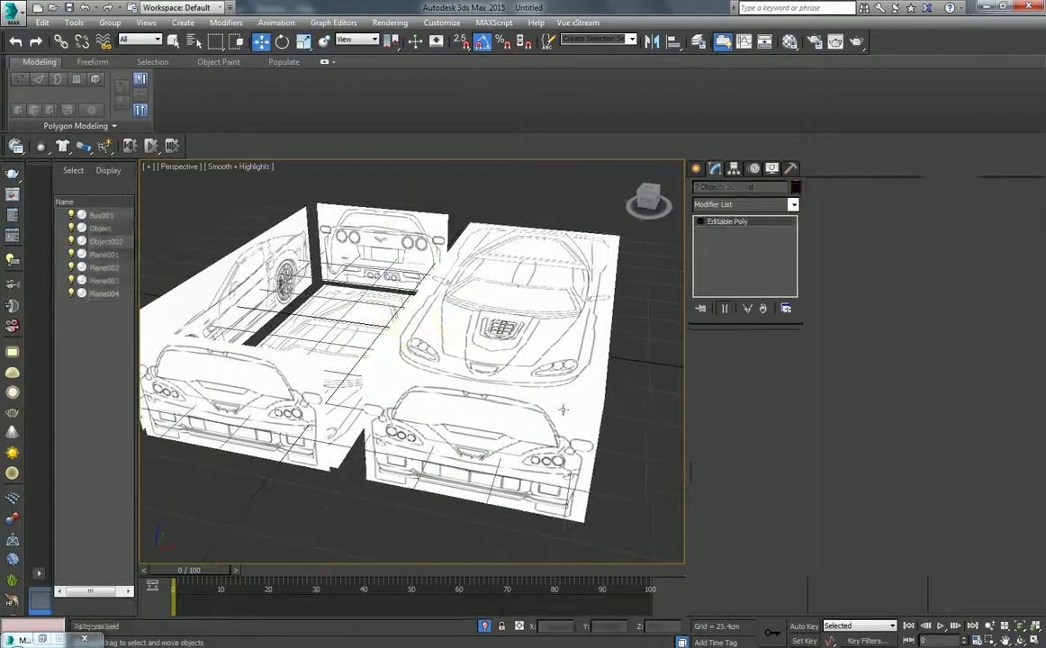
pyautogui.click(562, 409)
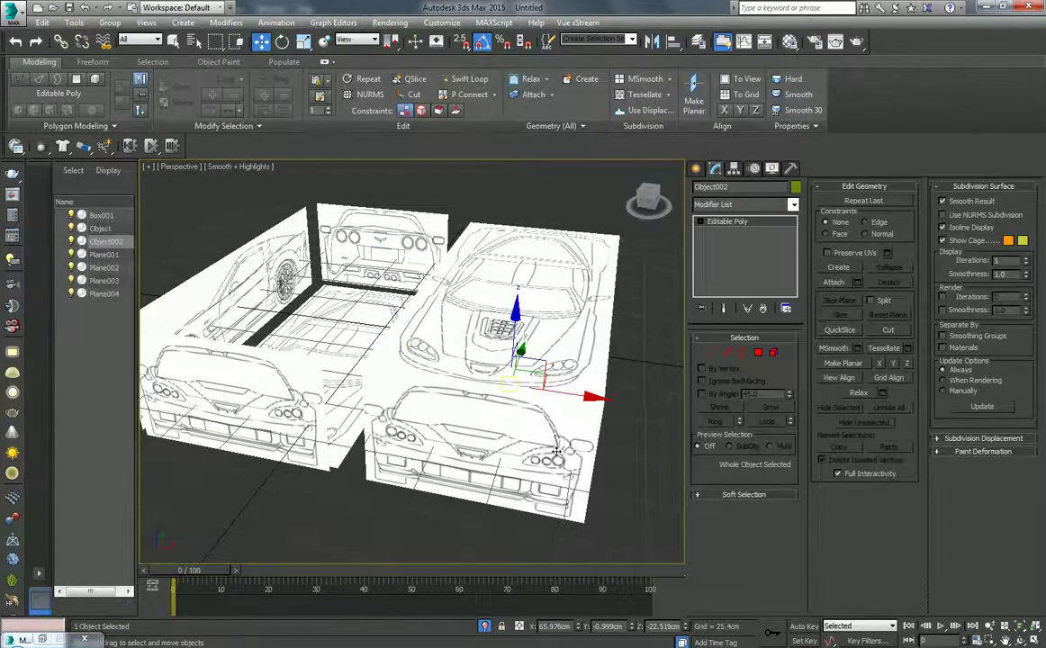
pyautogui.hotkey('alt', 'w')
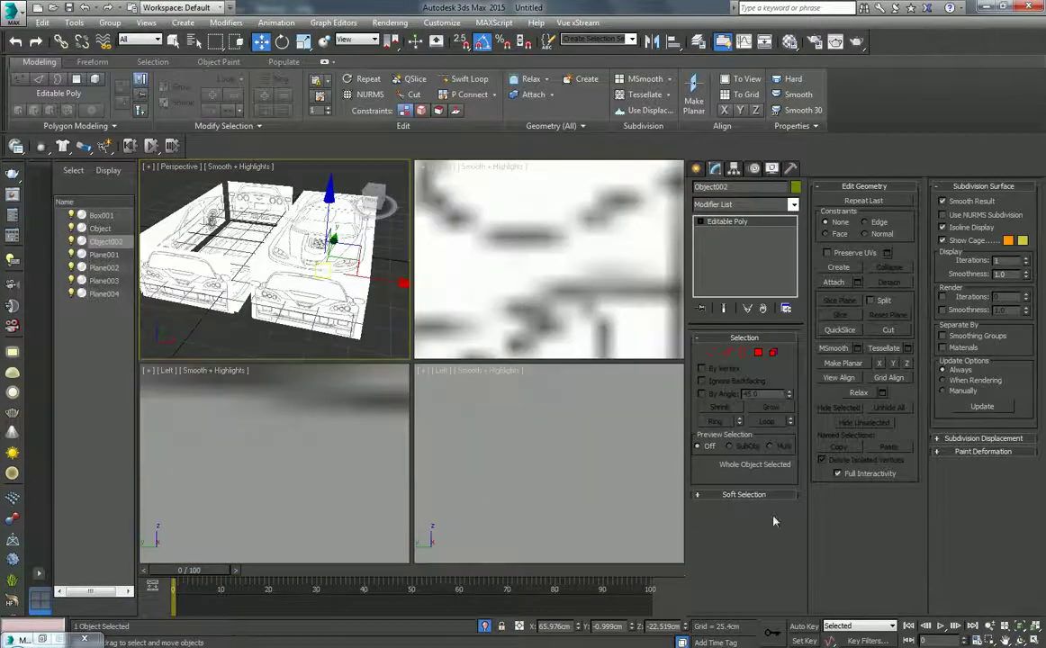
pyautogui.hotkey('alt', 'w')
pyautogui.click(591, 495)
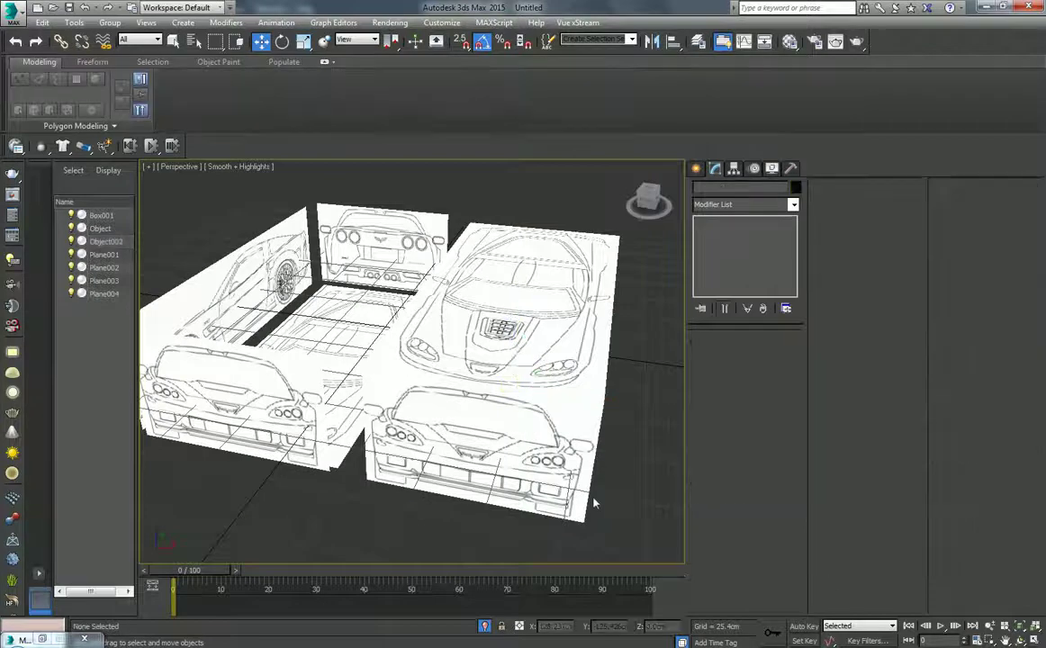
pyautogui.hotkey('ctrl', 'r')
pyautogui.moveTo(444, 405)
pyautogui.mouseDown()
pyautogui.moveTo(540, 270)
pyautogui.moveTo(324, 533)
pyautogui.mouseUp()
# Frame the box pieces, then select Box001 alone and convert it to an editable poly
pyautogui.press('w')
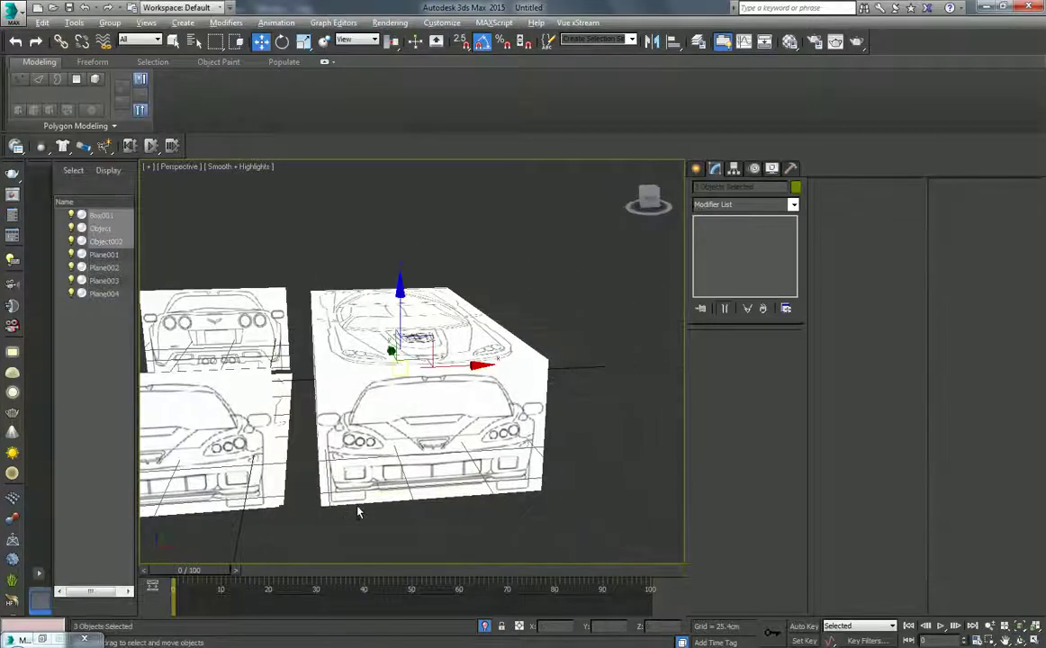
pyautogui.press('z')
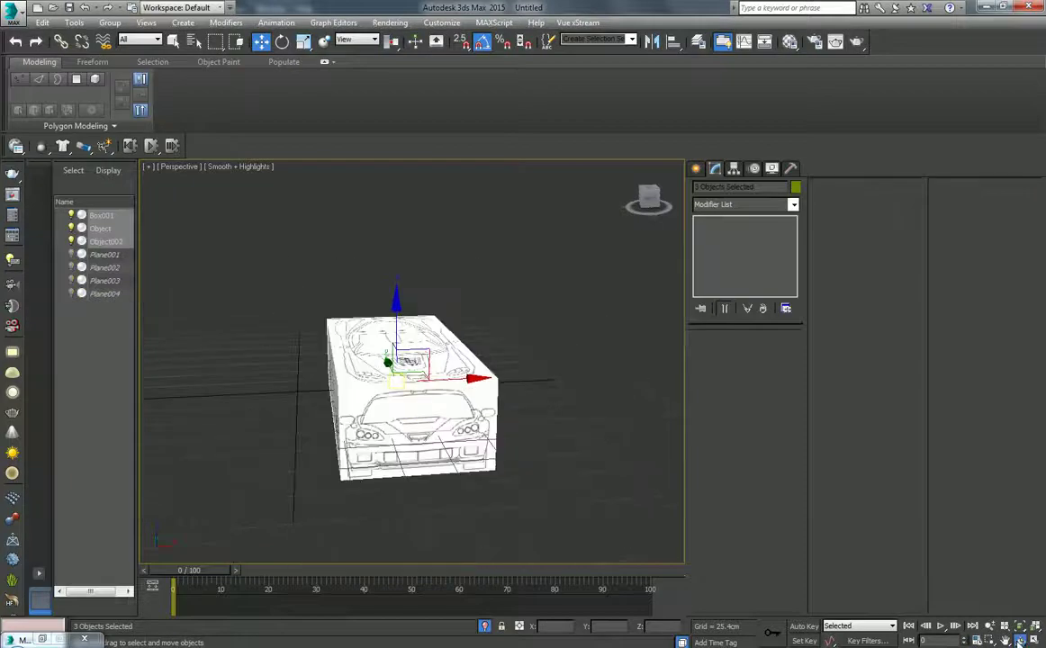
pyautogui.click(1019, 640)
pyautogui.moveTo(397, 372); pyautogui.dragTo(468, 360)
pyautogui.click(450, 447)
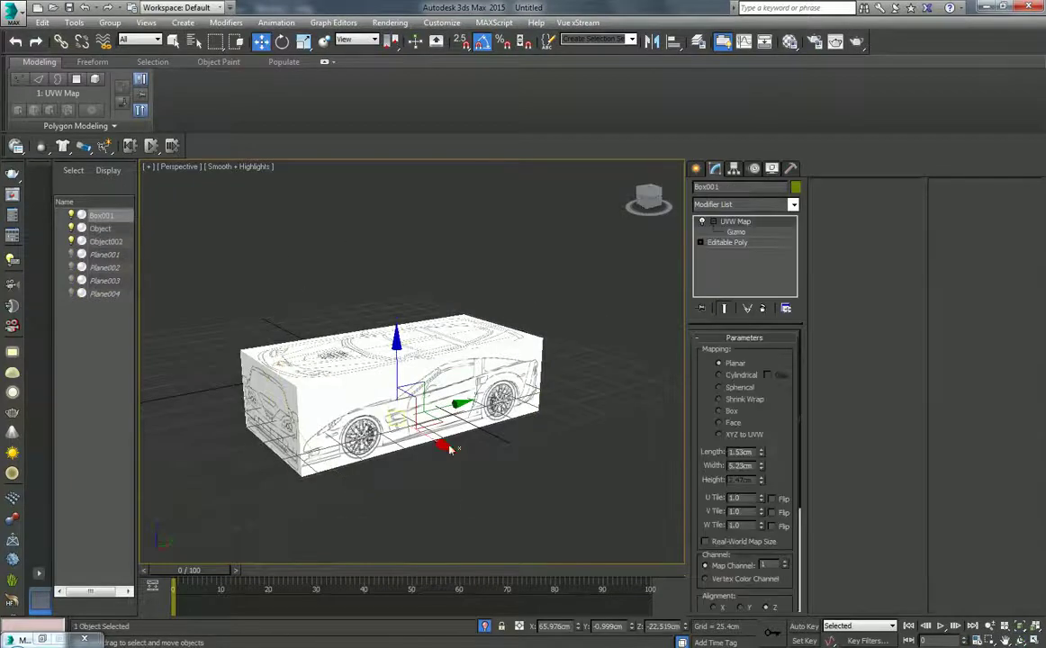
pyautogui.rightClick(522, 367)
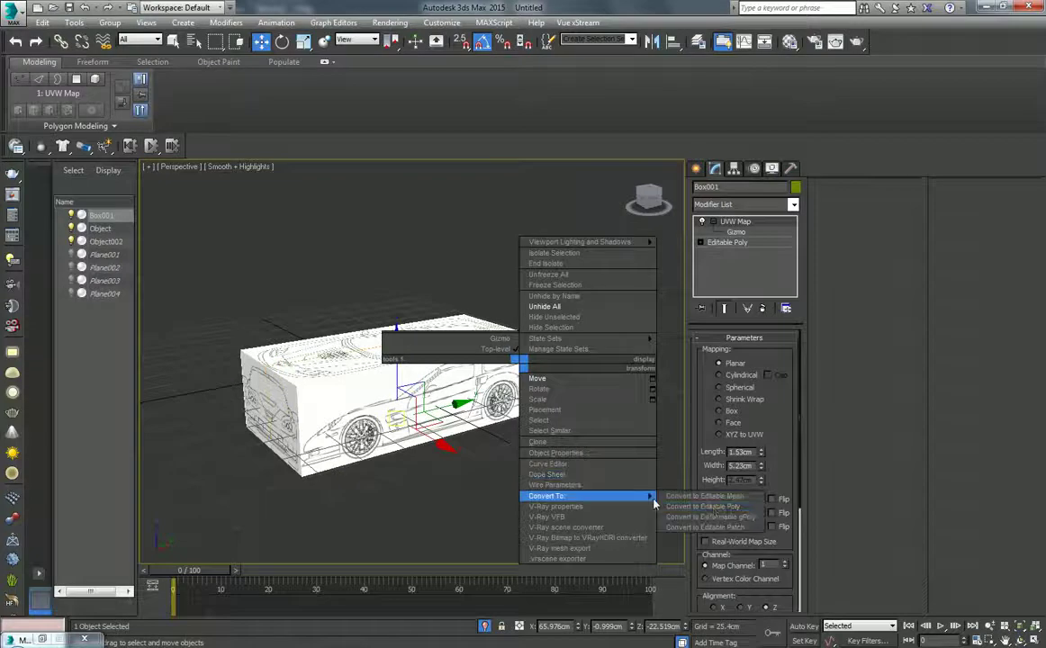
pyautogui.click(652, 463)
# Attach the Object piece into Box001
pyautogui.rightClick(557, 428)
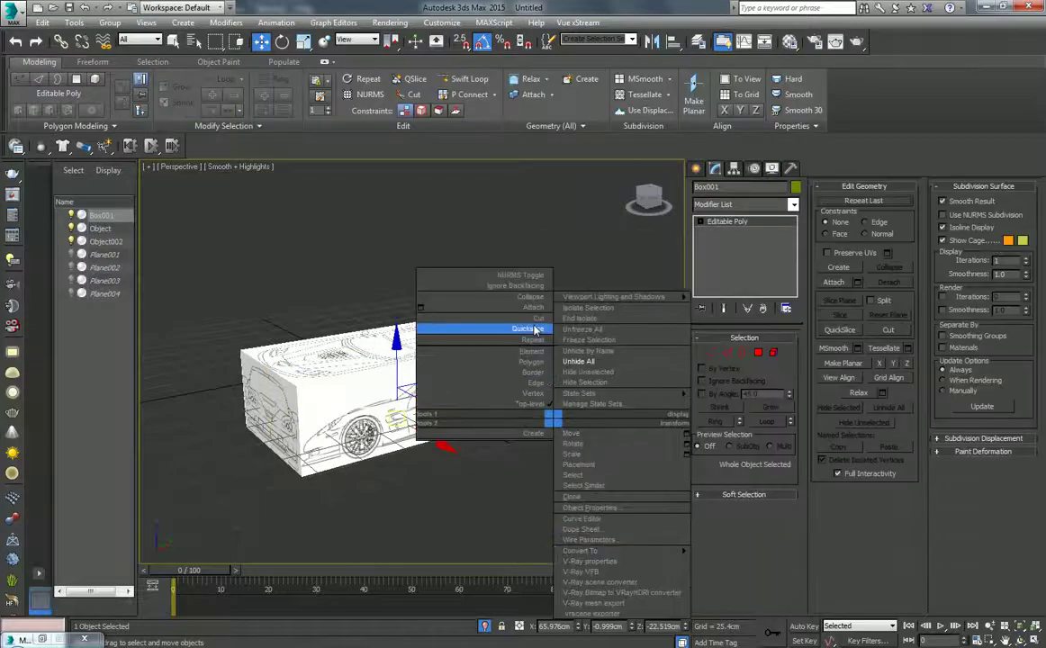
pyautogui.click(432, 297)
pyautogui.click(426, 325)
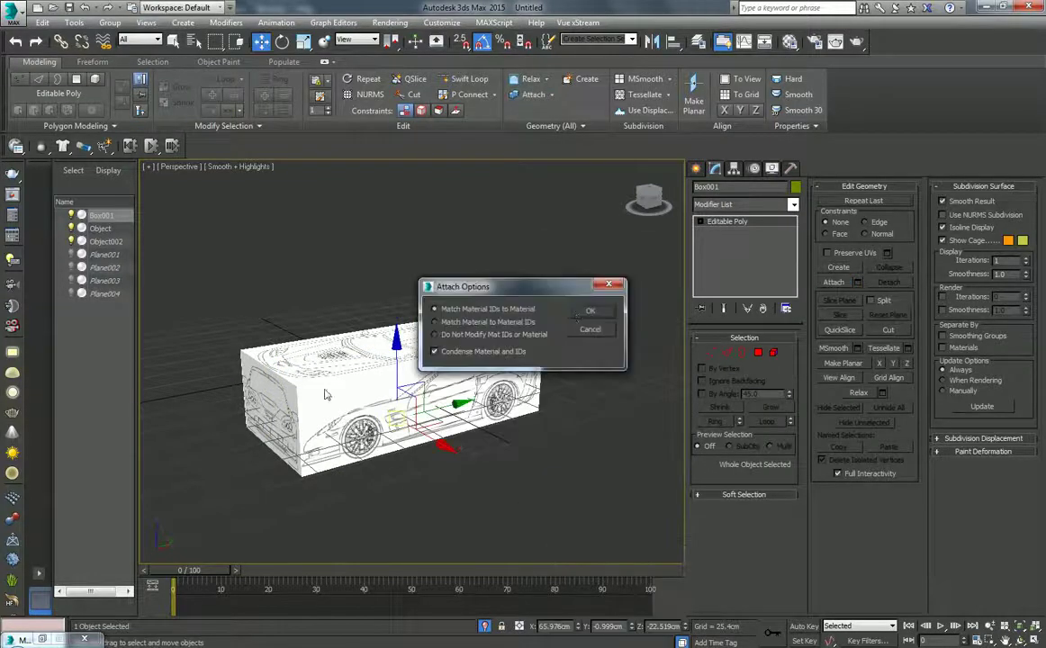
pyautogui.click(581, 312)
# Select Object002 and attach Box001 into it
pyautogui.click(426, 437)
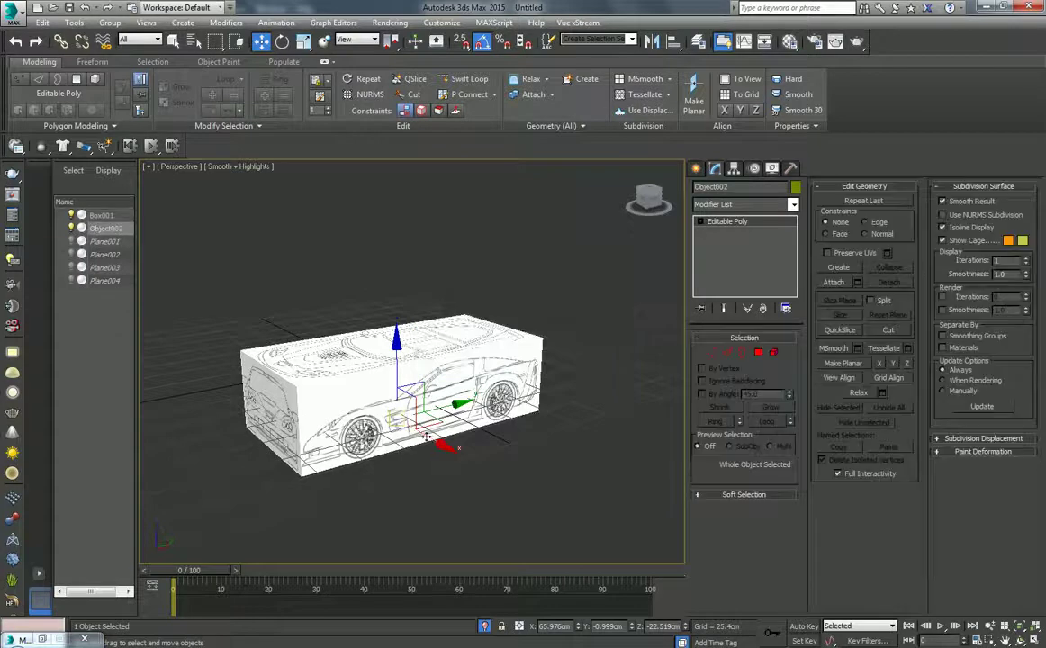
pyautogui.rightClick(549, 420)
pyautogui.click(477, 295)
pyautogui.click(288, 423)
pyautogui.click(586, 312)
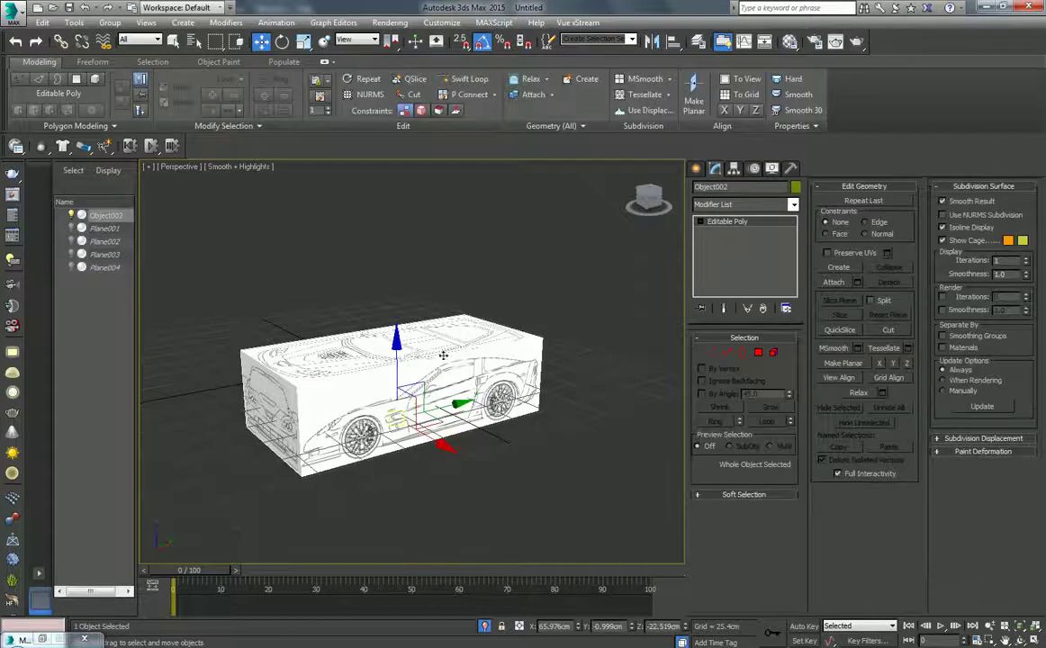
# Open and close the box's Object Properties
pyautogui.rightClick(438, 353)
pyautogui.click(487, 448)
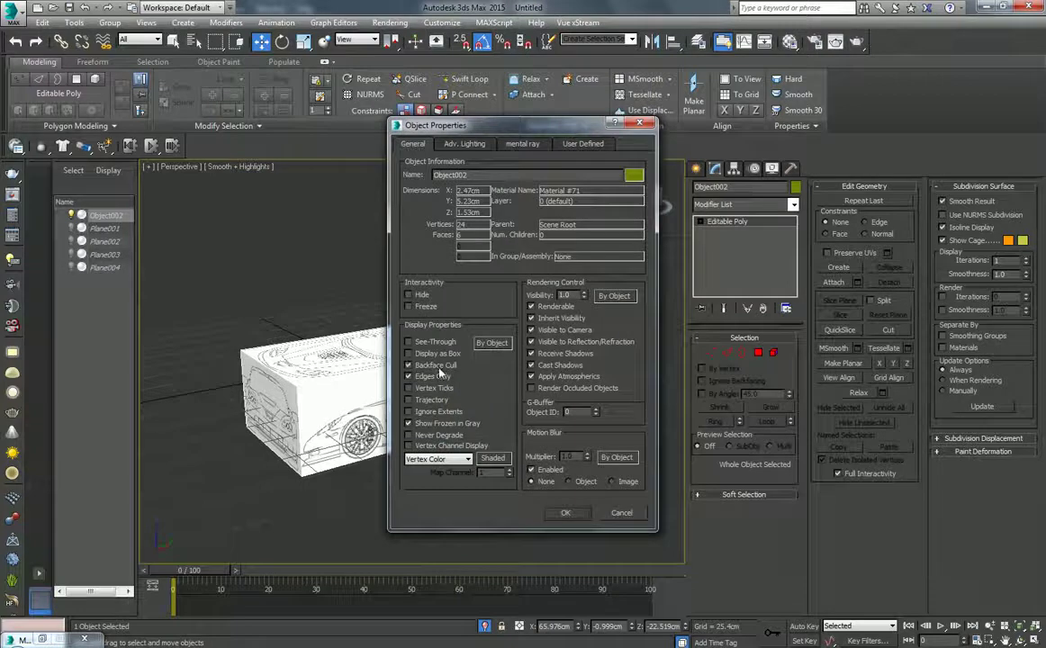
pyautogui.click(567, 513)
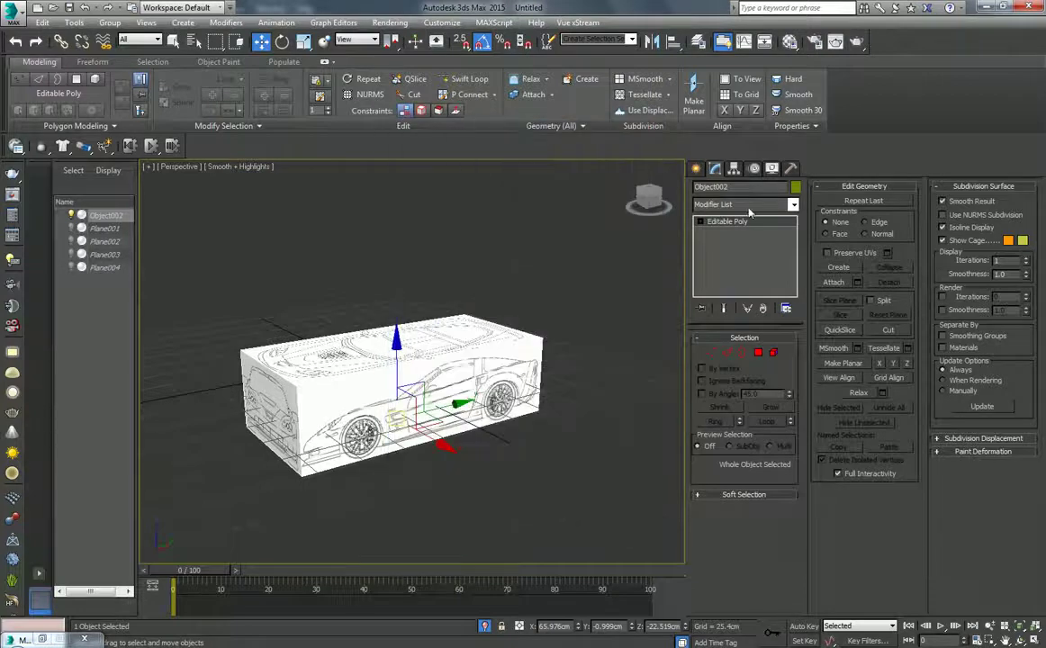
# Add a Normal modifier to Object002 and orbit to check the blueprints inside the box
pyautogui.click(749, 209)
pyautogui.press('n')
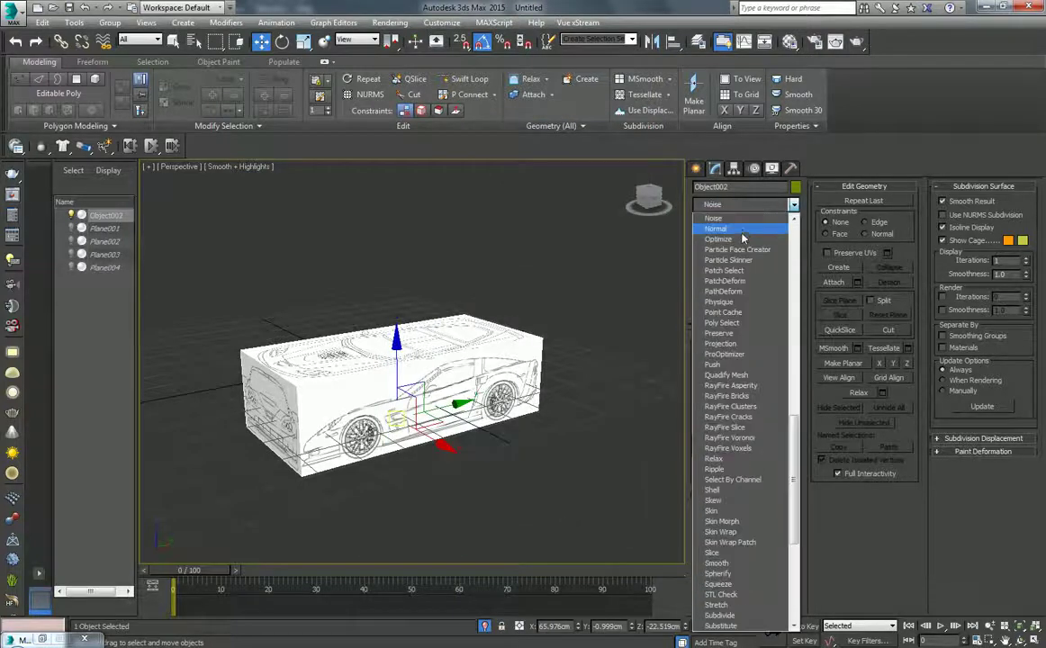
pyautogui.click(743, 231)
pyautogui.click(1020, 640)
pyautogui.moveTo(504, 383)
pyautogui.mouseDown()
pyautogui.moveTo(528, 396)
pyautogui.moveTo(506, 413)
pyautogui.moveTo(469, 383)
pyautogui.moveTo(540, 391)
pyautogui.mouseUp()
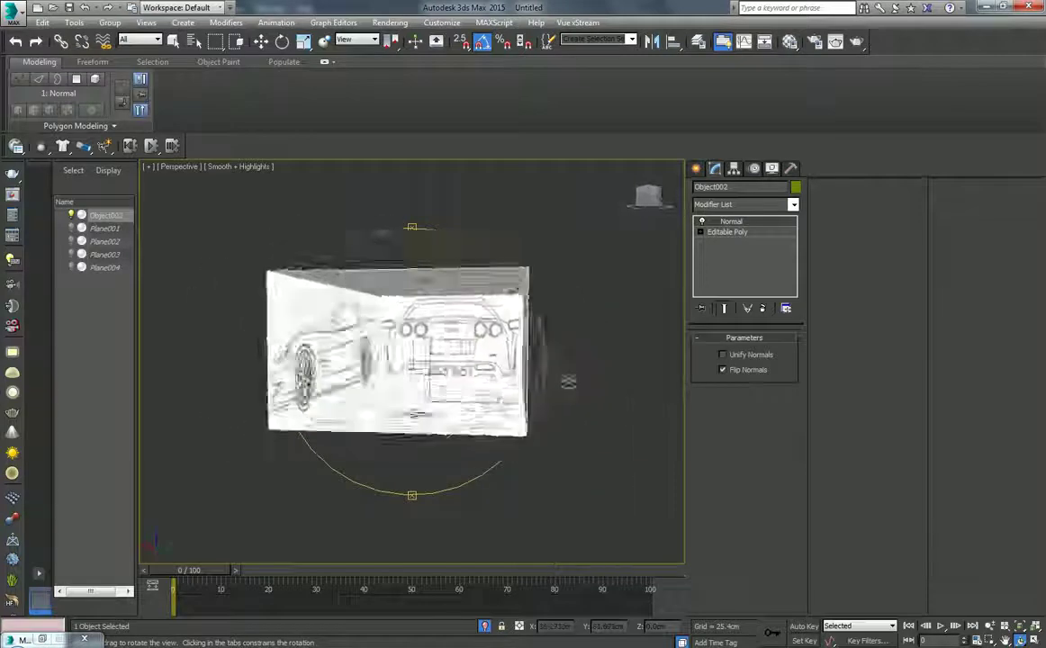
pyautogui.moveTo(365, 430)
pyautogui.mouseDown()
pyautogui.moveTo(311, 461)
pyautogui.moveTo(437, 341)
pyautogui.moveTo(258, 396)
pyautogui.moveTo(225, 351)
pyautogui.mouseUp()
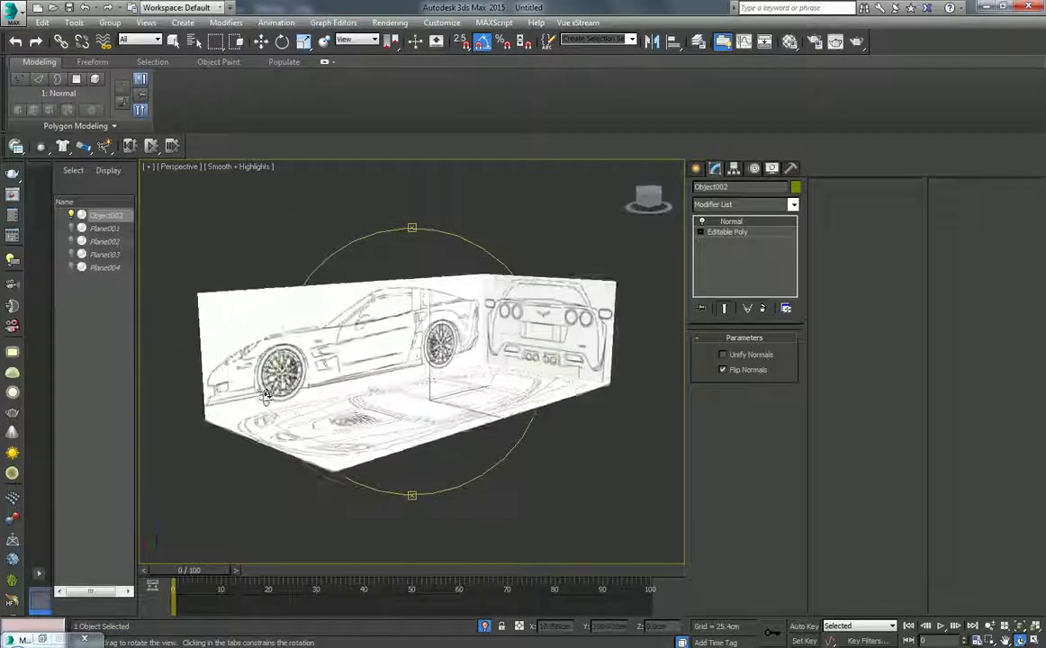